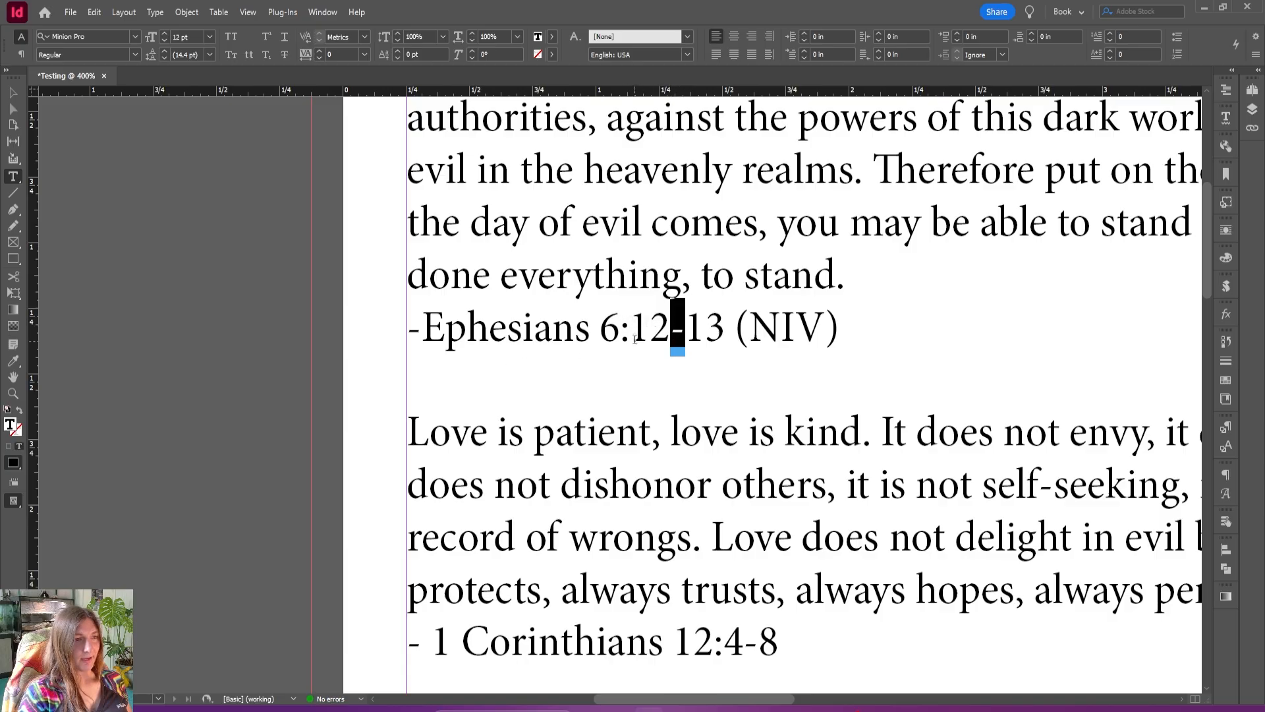
Step: Examine the hyphen before the Ephesians citation and the one between its verse numbers
{"action": "left_click_drag", "start_coordinate": [423, 333], "coordinate": [406, 332]}
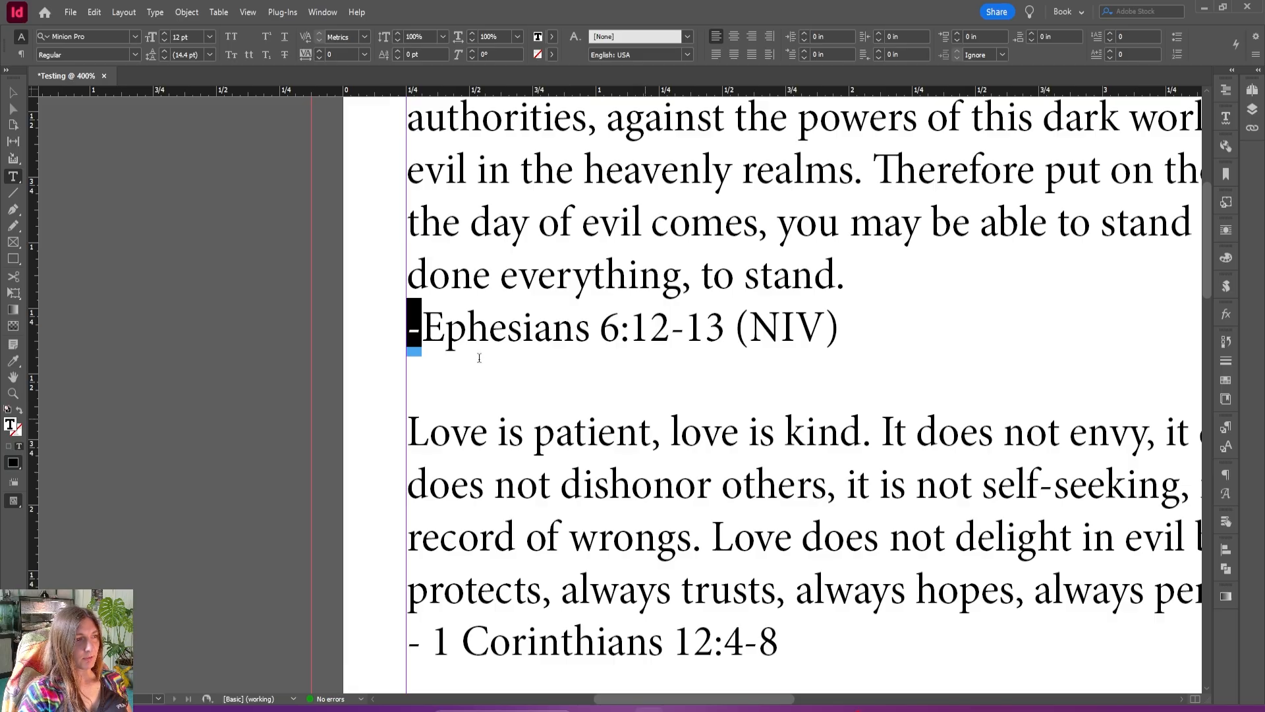
{"action": "left_click", "coordinate": [423, 326]}
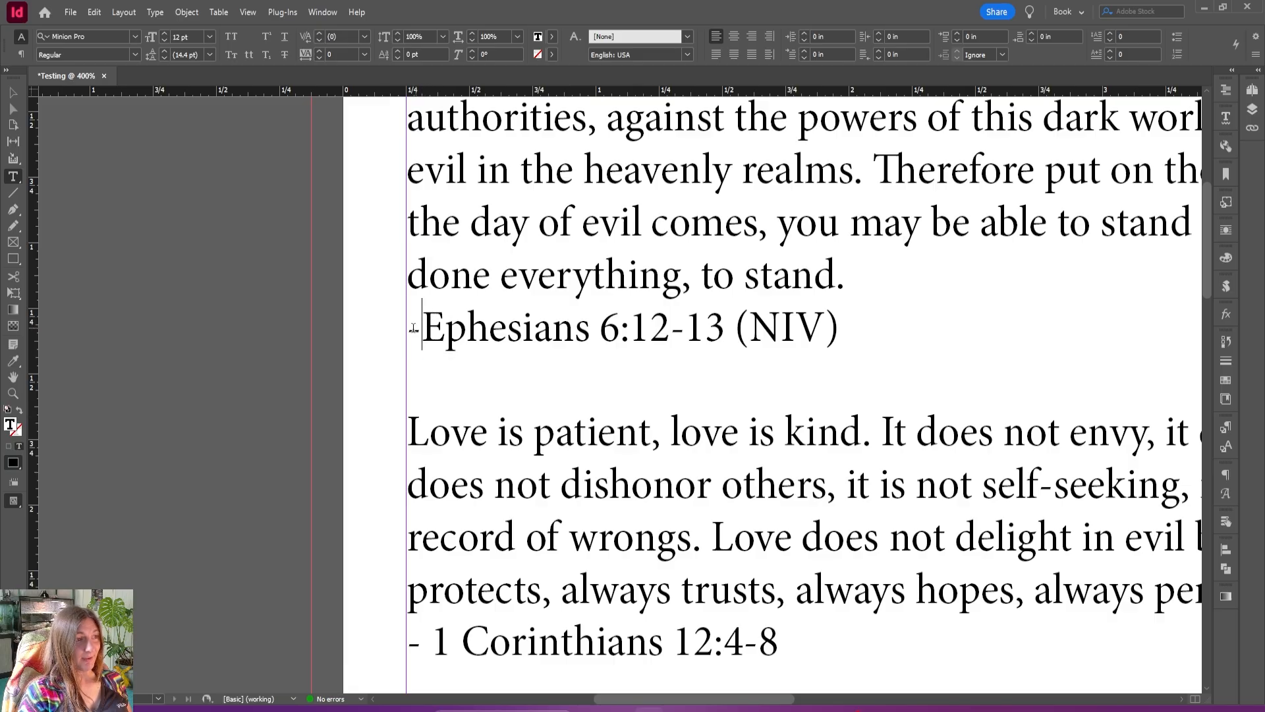
{"action": "double_click", "coordinate": [413, 328]}
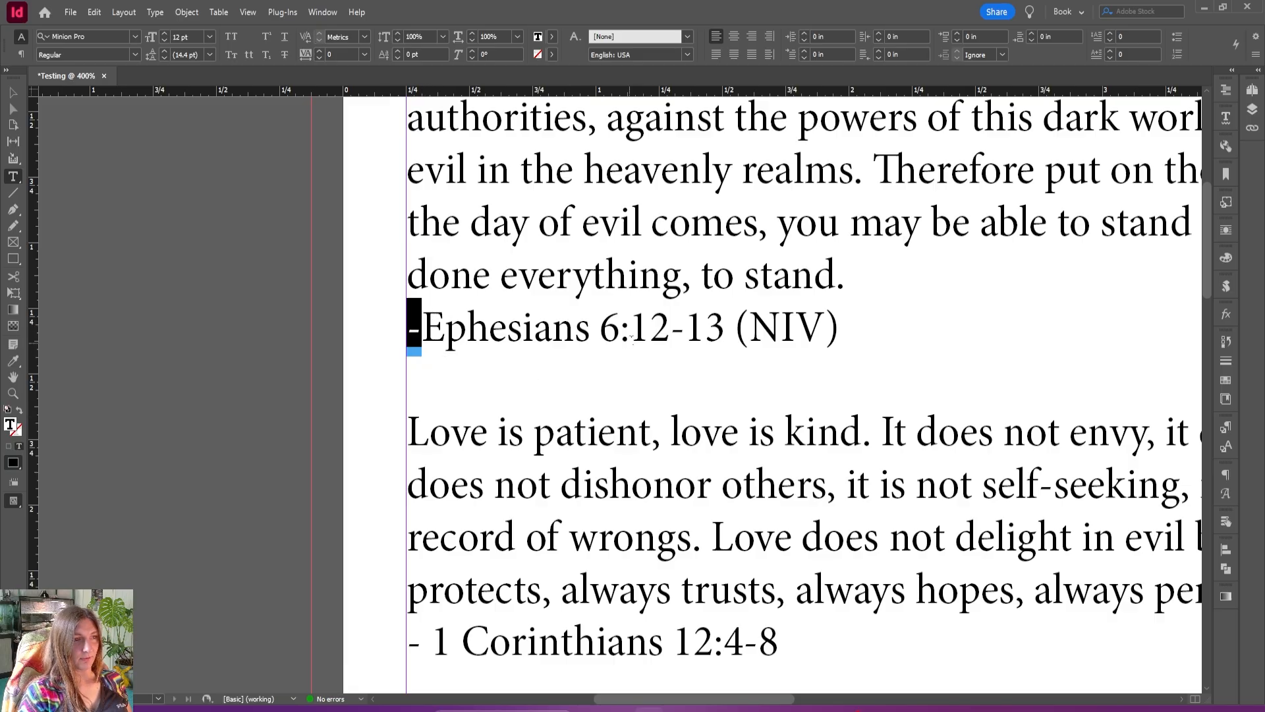
{"action": "double_click", "coordinate": [679, 328]}
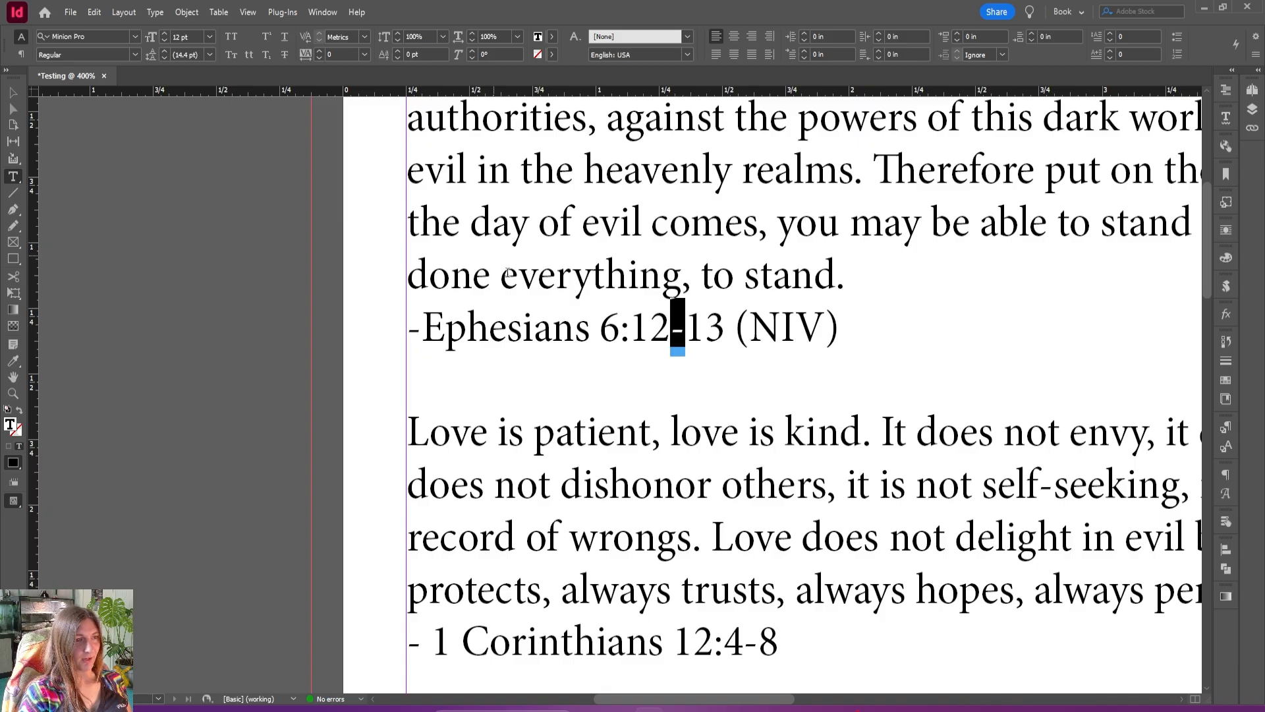
{"action": "scroll", "coordinate": [715, 316], "scroll_direction": "down", "scroll_amount": 2}
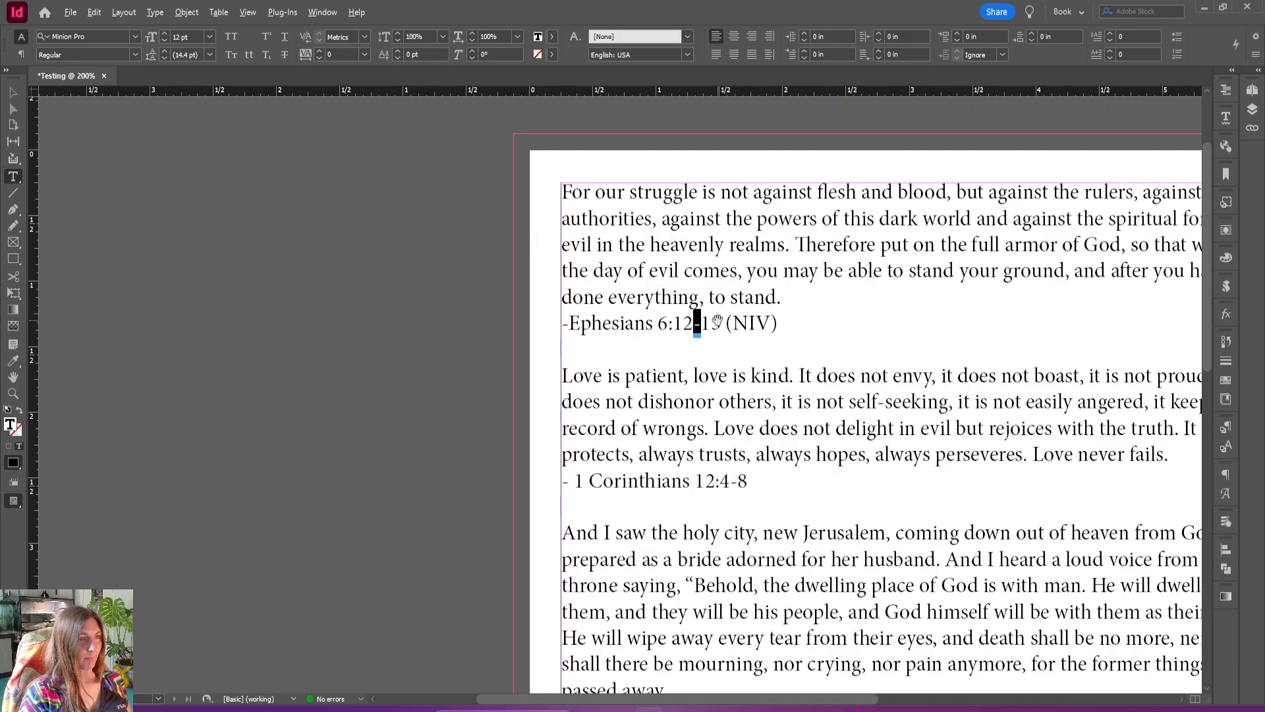
{"action": "scroll", "coordinate": [652, 369], "scroll_direction": "down", "scroll_amount": 3}
{"action": "scroll", "coordinate": [645, 382], "scroll_direction": "up", "scroll_amount": 3}
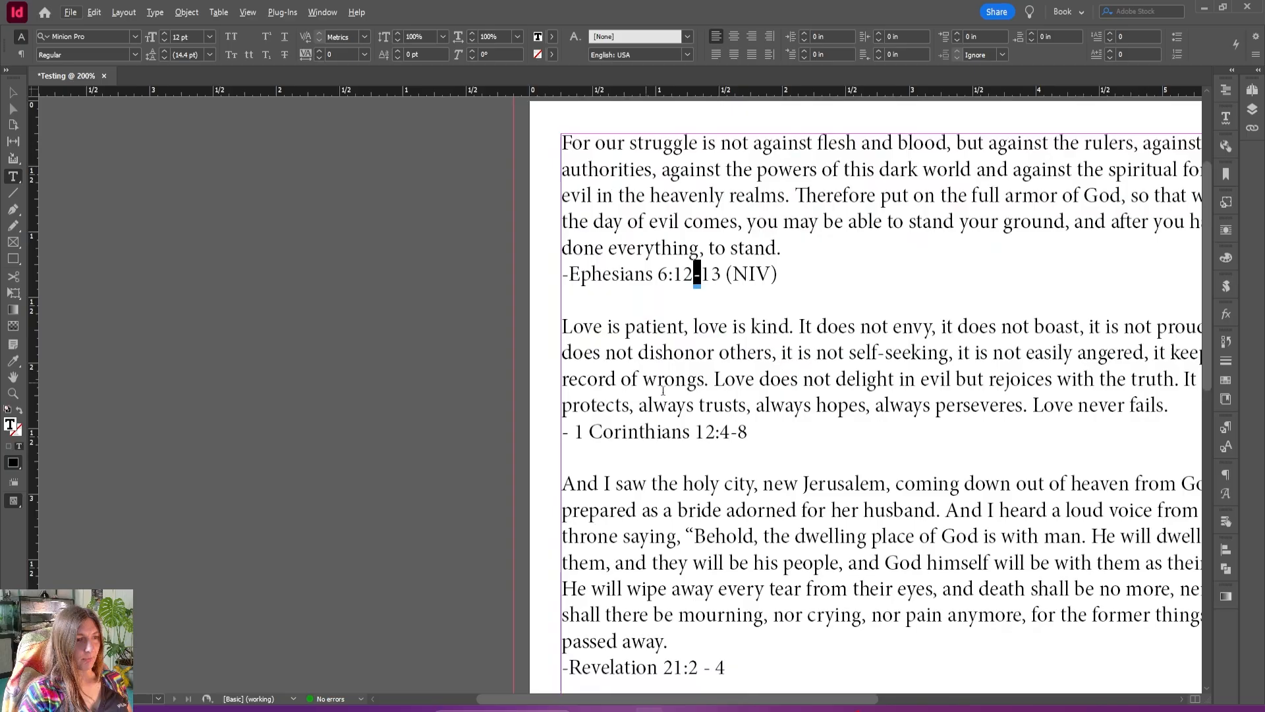
{"action": "scroll", "coordinate": [776, 702], "scroll_direction": "right", "scroll_amount": 2}
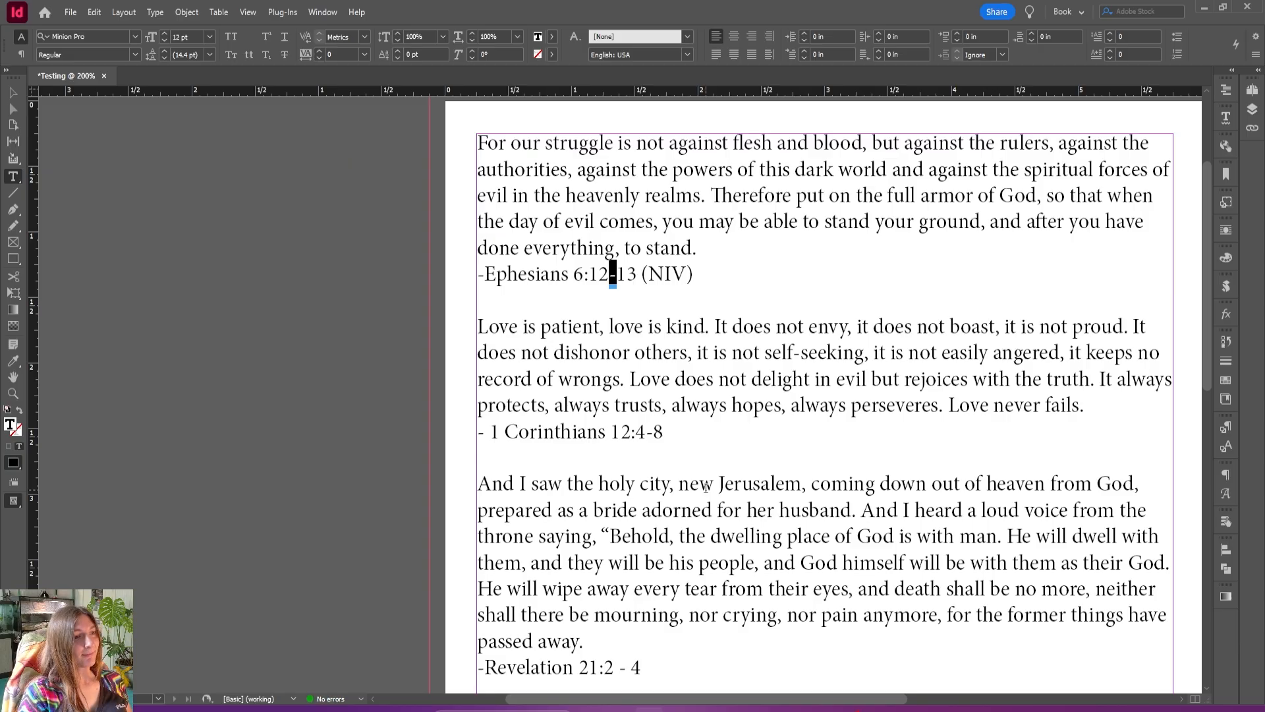
Step: Compare the spacing around the hyphens in the Revelation, 1 Corinthians and Ephesians citations
{"action": "scroll", "coordinate": [705, 487], "scroll_direction": "down", "scroll_amount": 3}
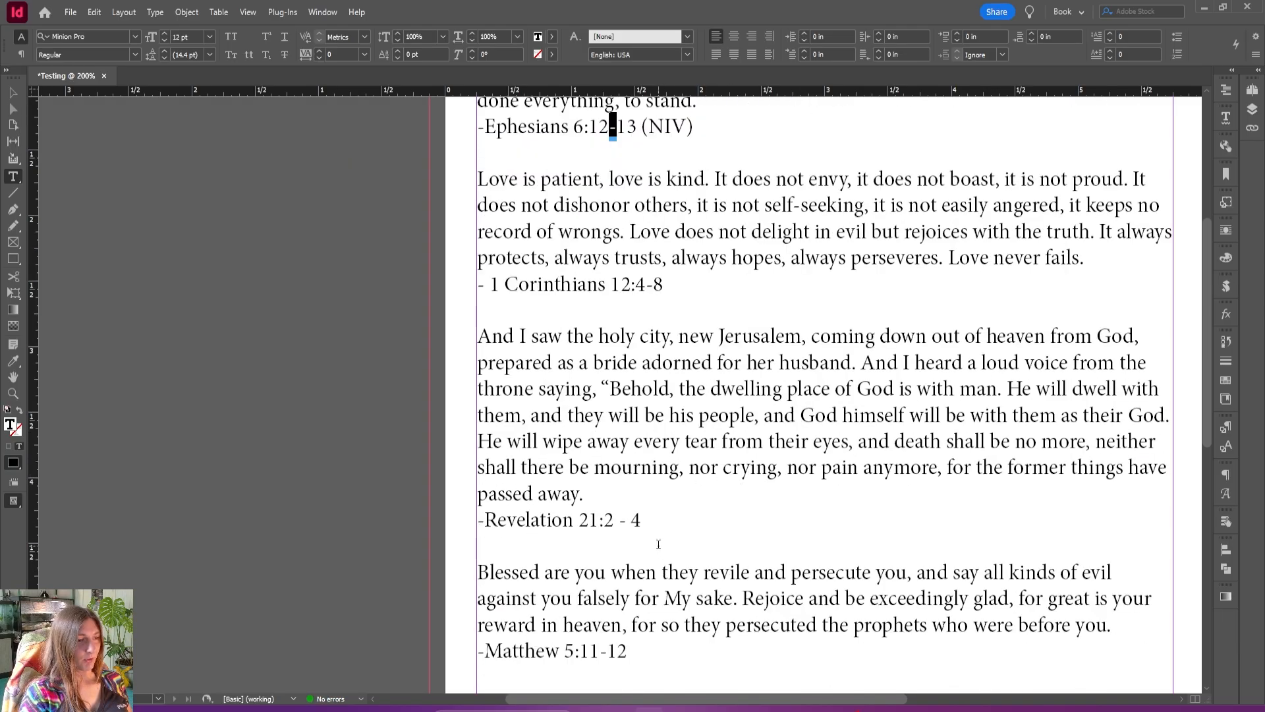
{"action": "left_click", "coordinate": [616, 521]}
{"action": "left_click_drag", "start_coordinate": [616, 521], "coordinate": [631, 522]}
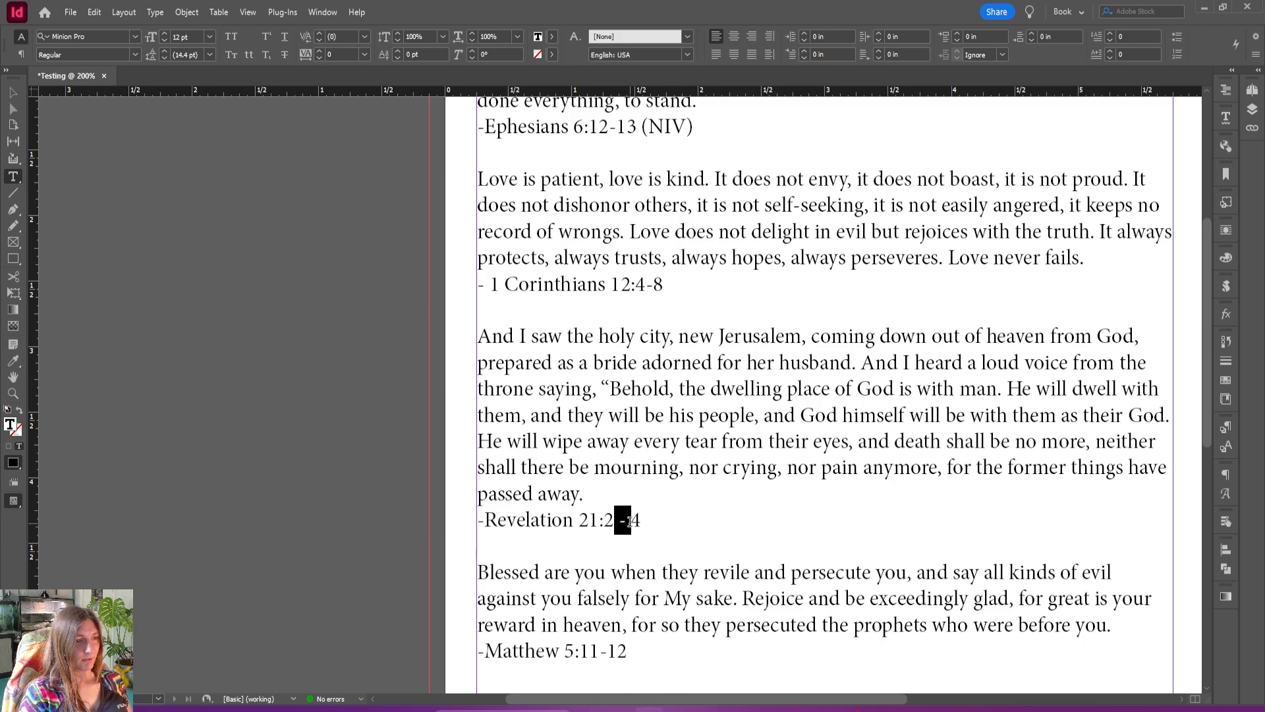
{"action": "scroll", "coordinate": [506, 273], "scroll_direction": "up", "scroll_amount": 3}
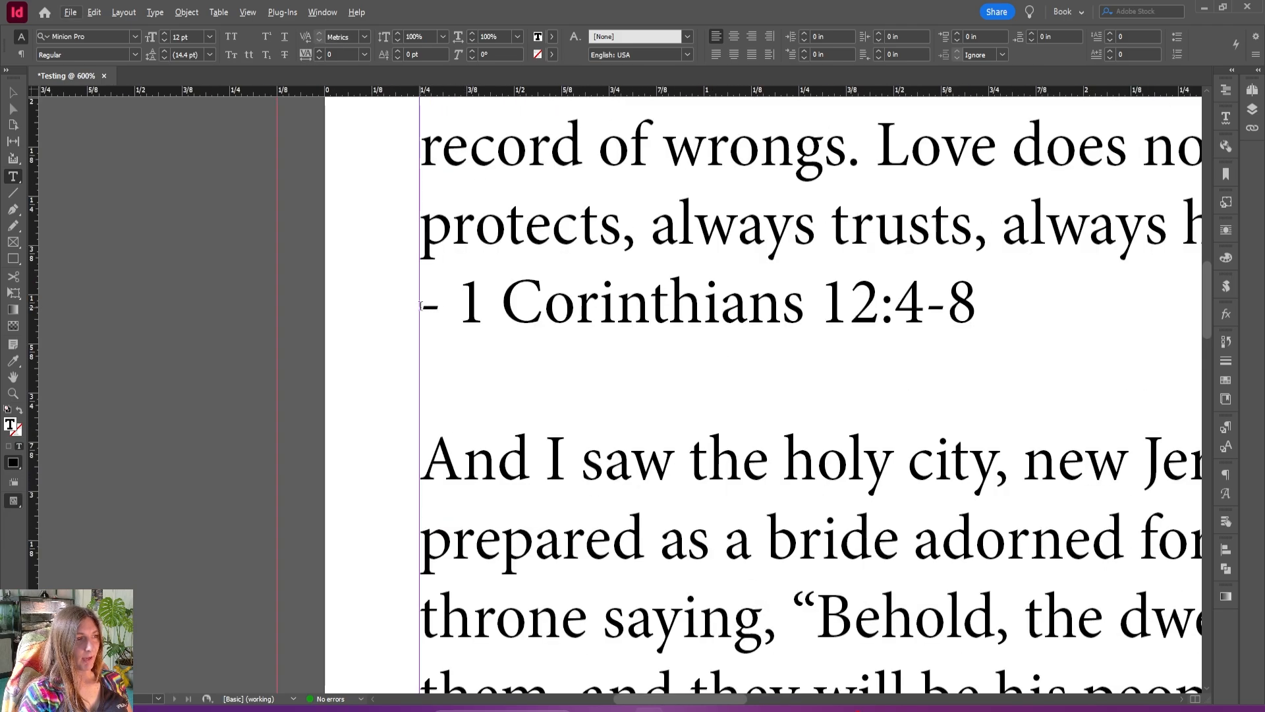
{"action": "left_click_drag", "start_coordinate": [420, 305], "coordinate": [458, 305]}
{"action": "scroll", "coordinate": [486, 239], "scroll_direction": "down", "scroll_amount": 2}
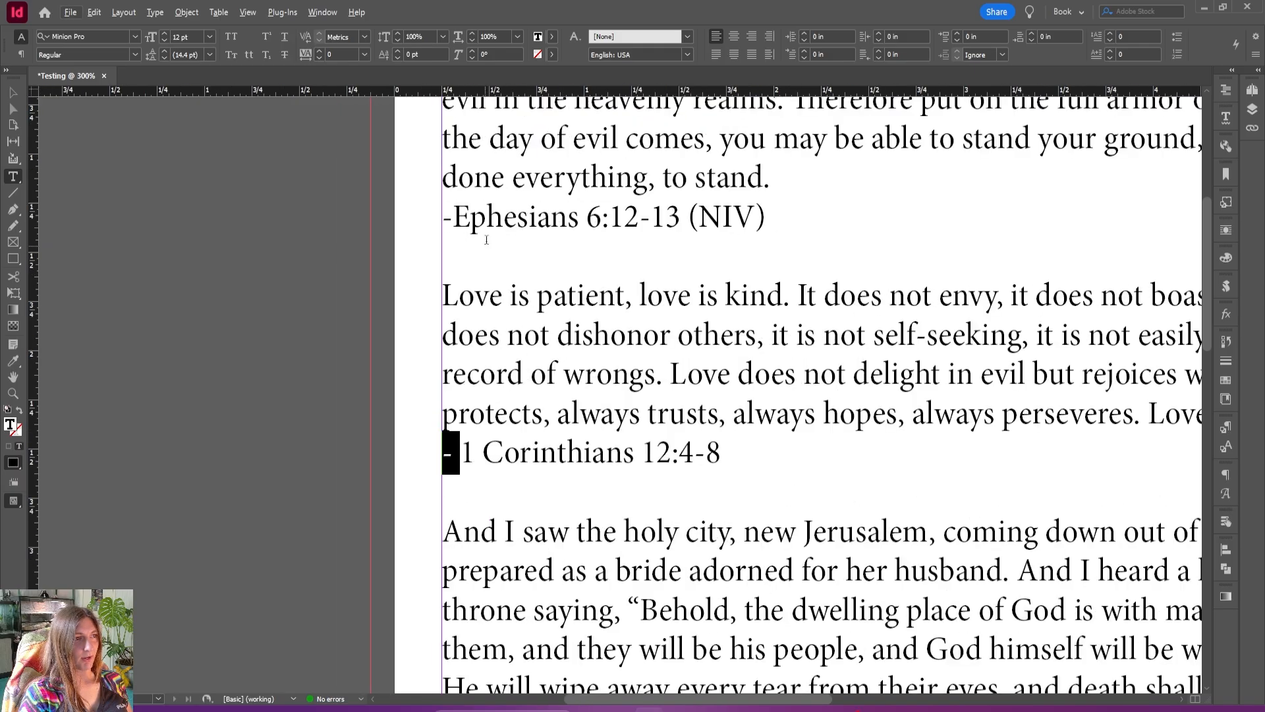
{"action": "left_click_drag", "start_coordinate": [456, 216], "coordinate": [443, 216]}
{"action": "left_click", "coordinate": [579, 340]}
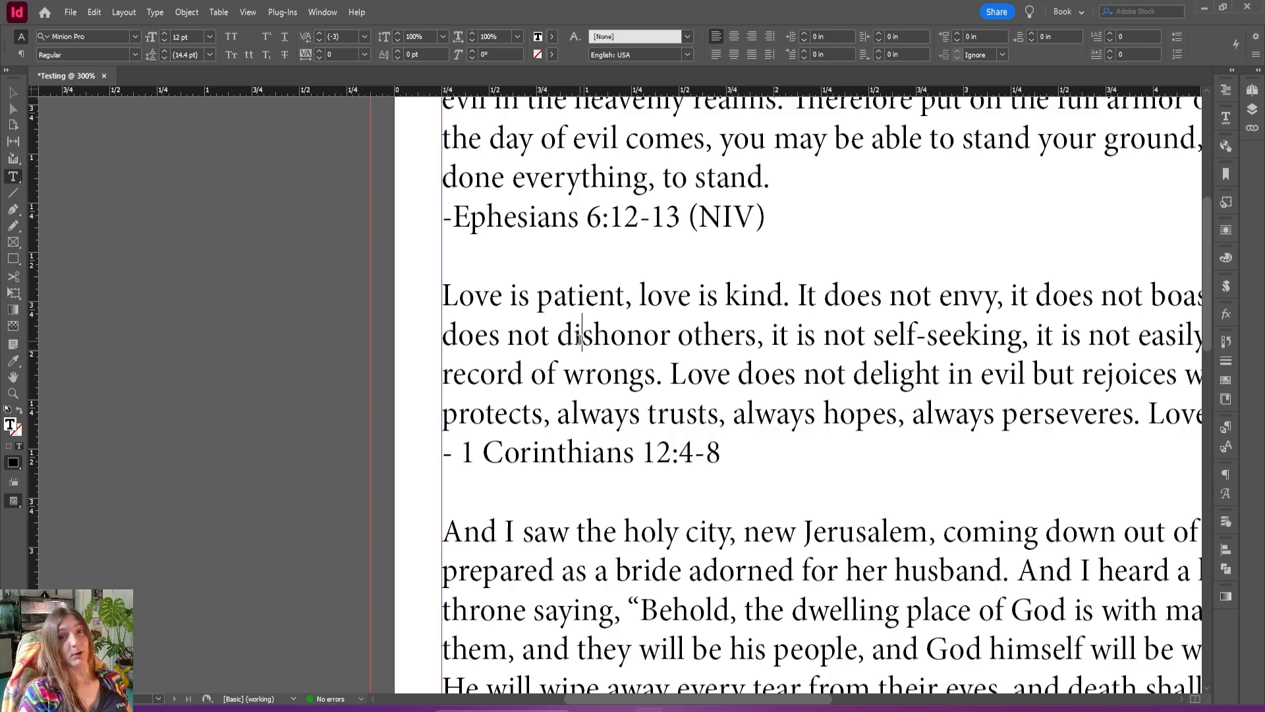
{"action": "key", "text": "ctrl+minus"}
{"action": "key", "text": "ctrl+minus"}
{"action": "key", "text": "ctrl+minus"}
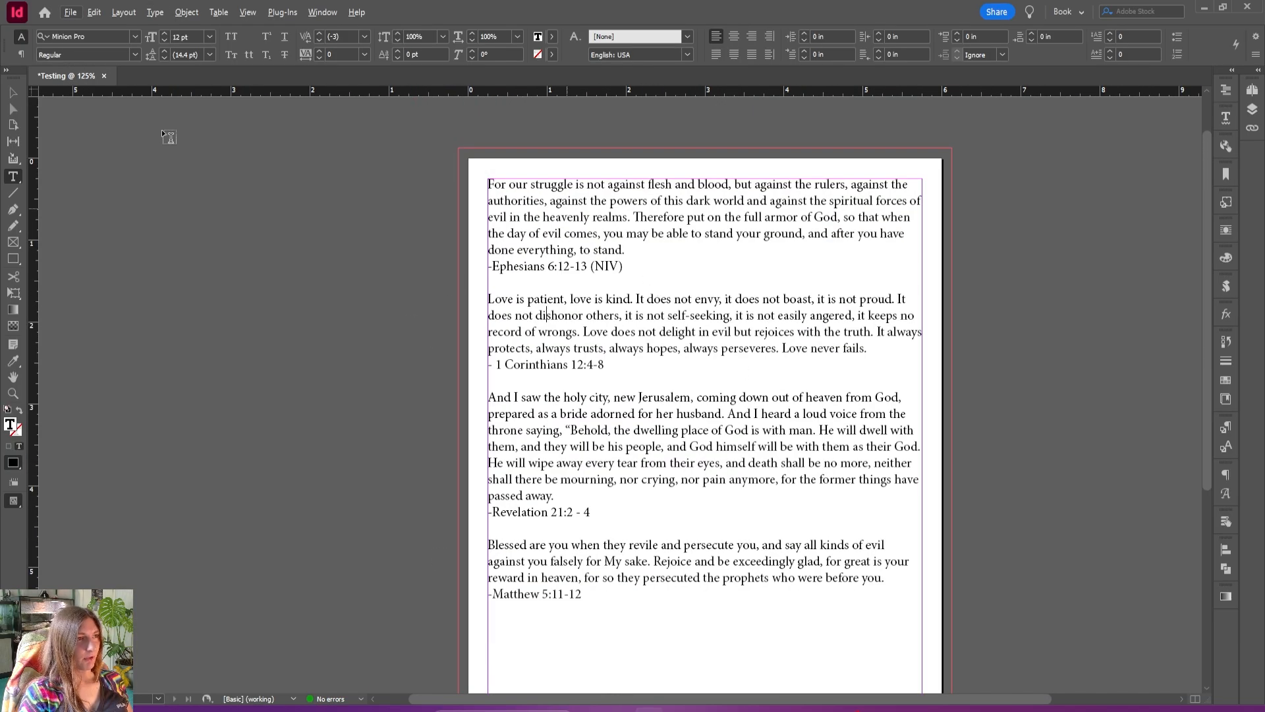
{"action": "left_click", "coordinate": [1068, 13]}
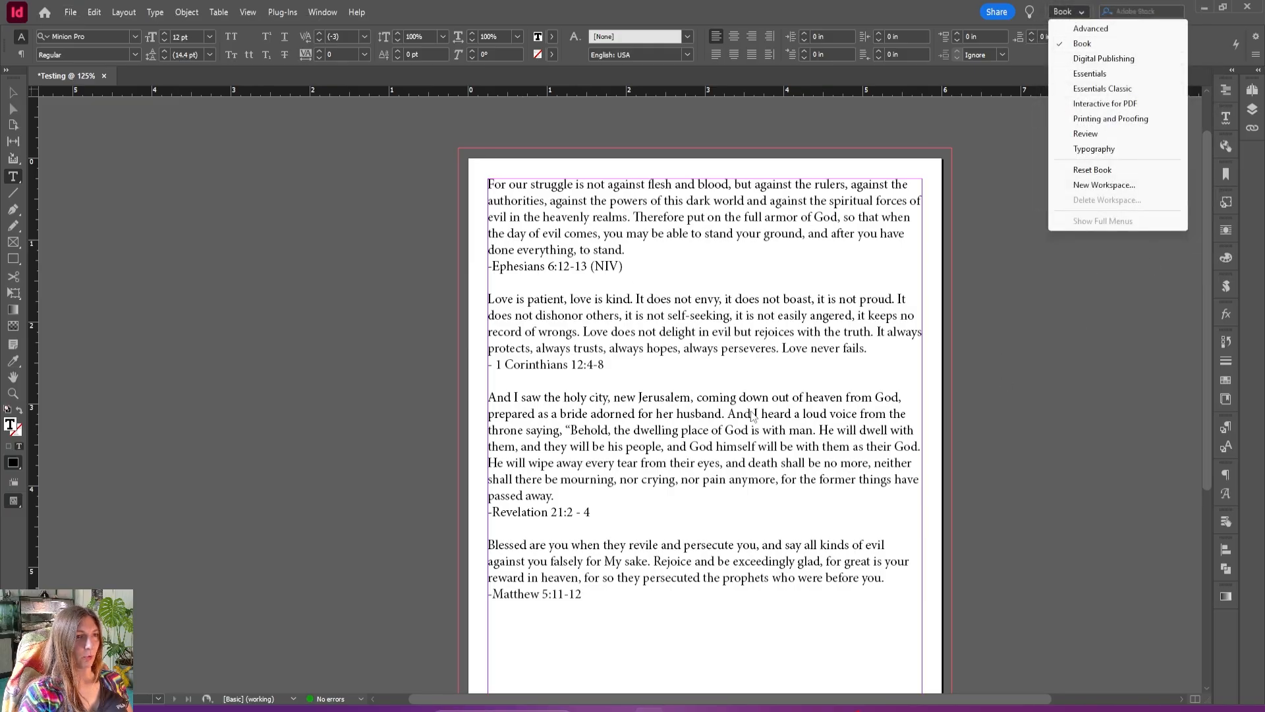
{"action": "left_click", "coordinate": [603, 270]}
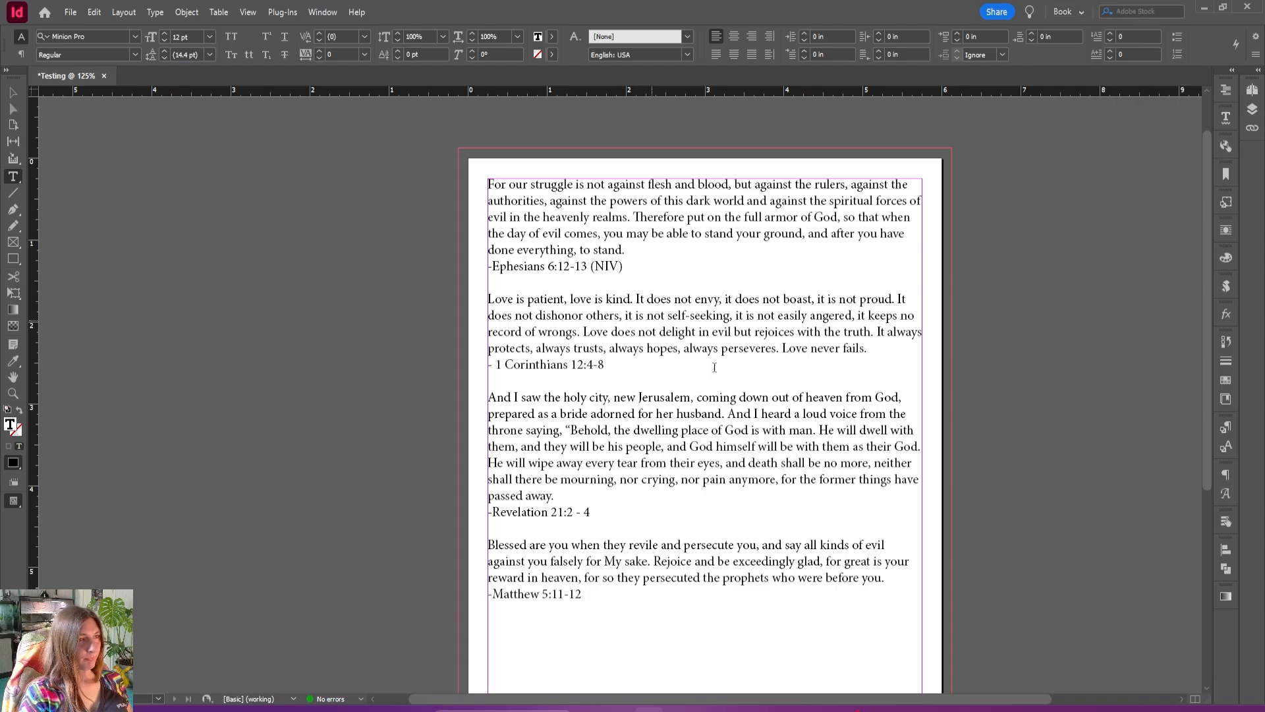
Step: Place the text cursor after the Ephesians citation and open Find/Change, positioned beside the page
{"action": "left_click", "coordinate": [650, 264]}
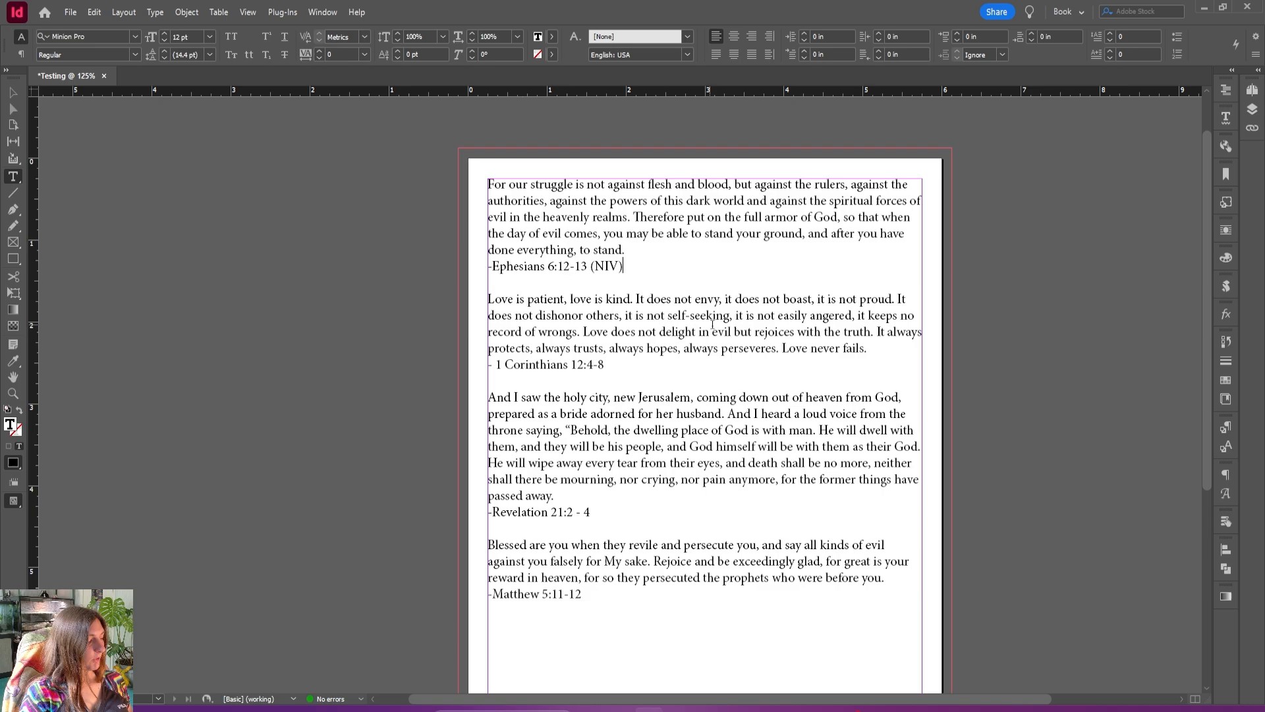
{"action": "key", "text": "ctrl+f"}
{"action": "left_click_drag", "start_coordinate": [873, 165], "coordinate": [212, 182]}
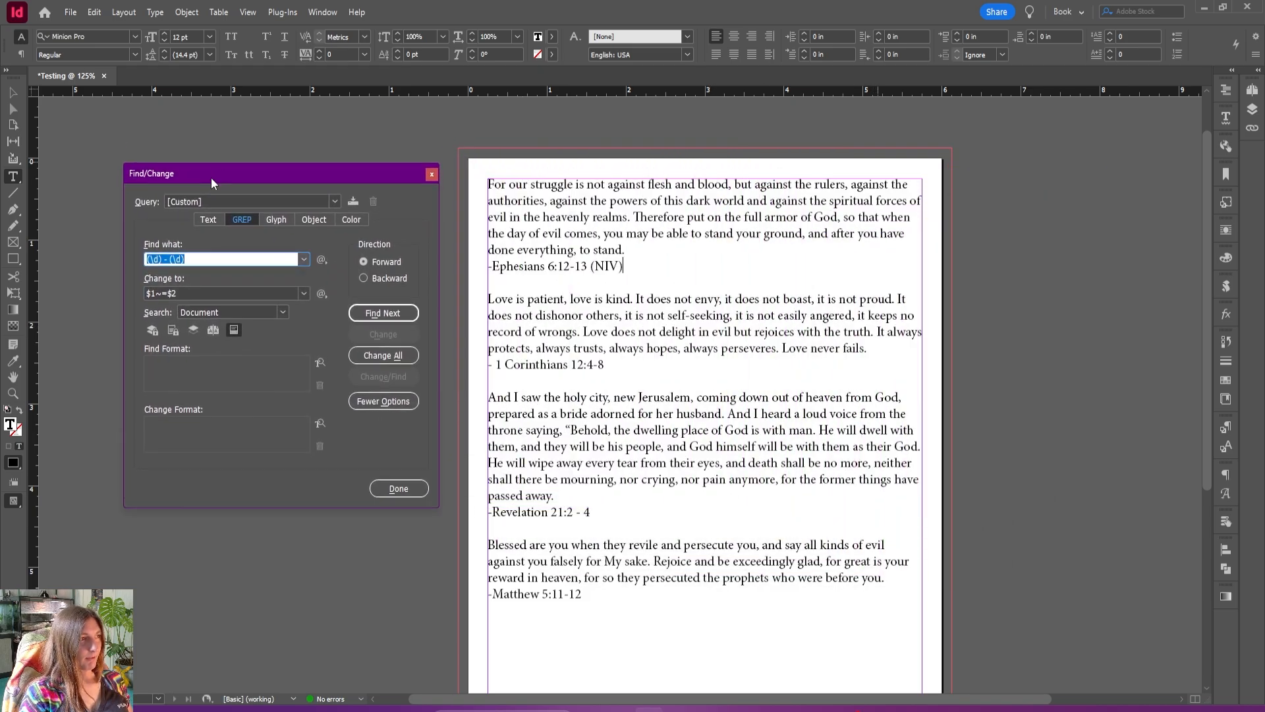
Step: Examine the GREP search expression (\d) - (\d) part by part: first digit, spaced hyphen and second digit
{"action": "left_click", "coordinate": [194, 260]}
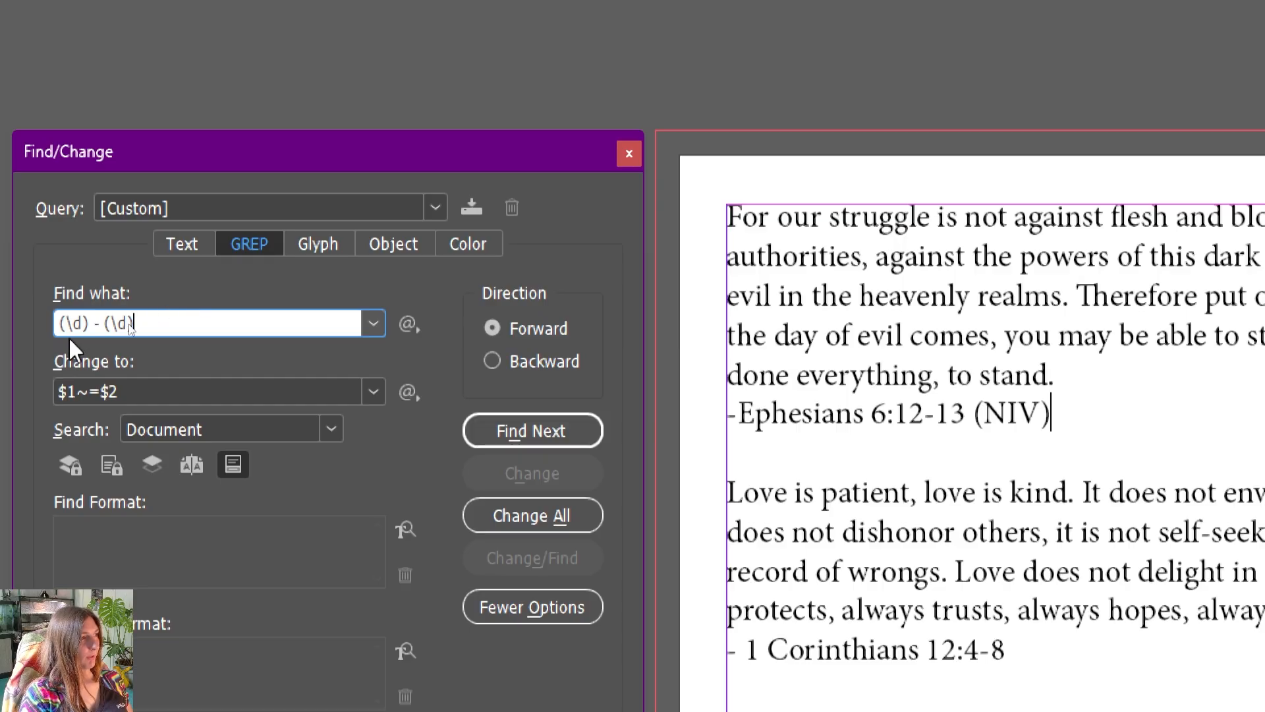
{"action": "left_click_drag", "start_coordinate": [60, 324], "coordinate": [87, 336]}
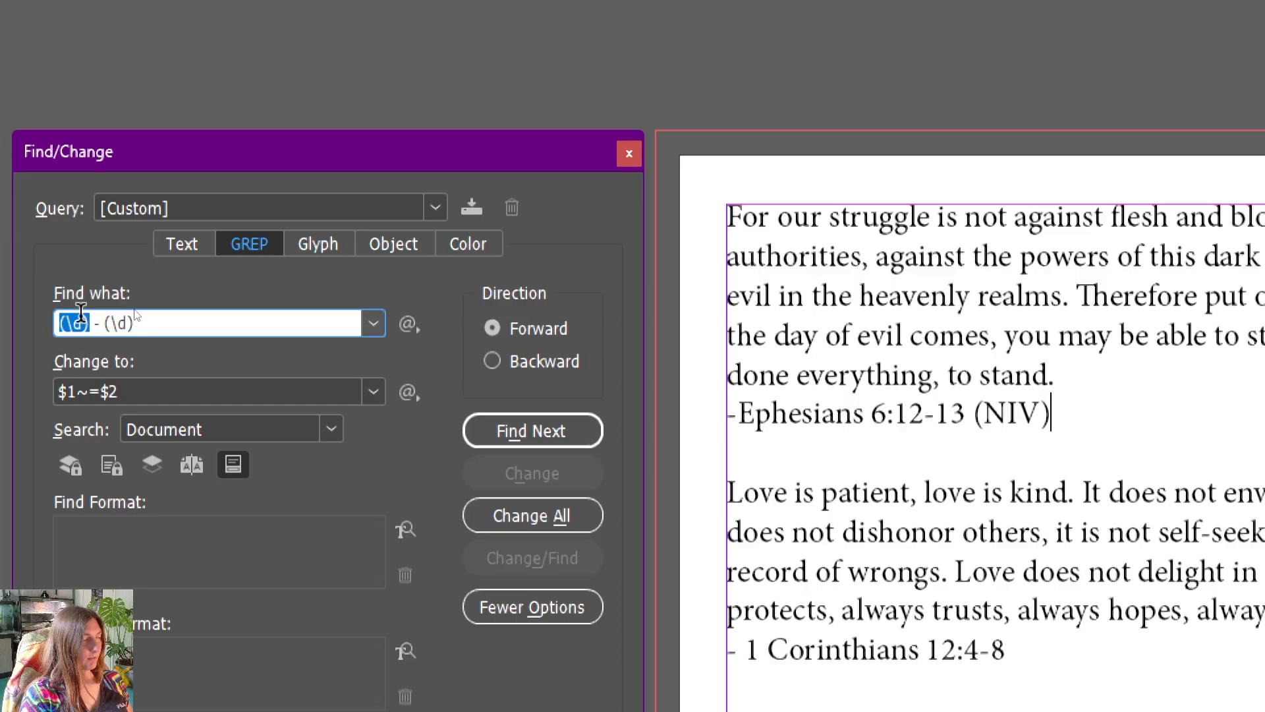
{"action": "key", "text": "Right"}
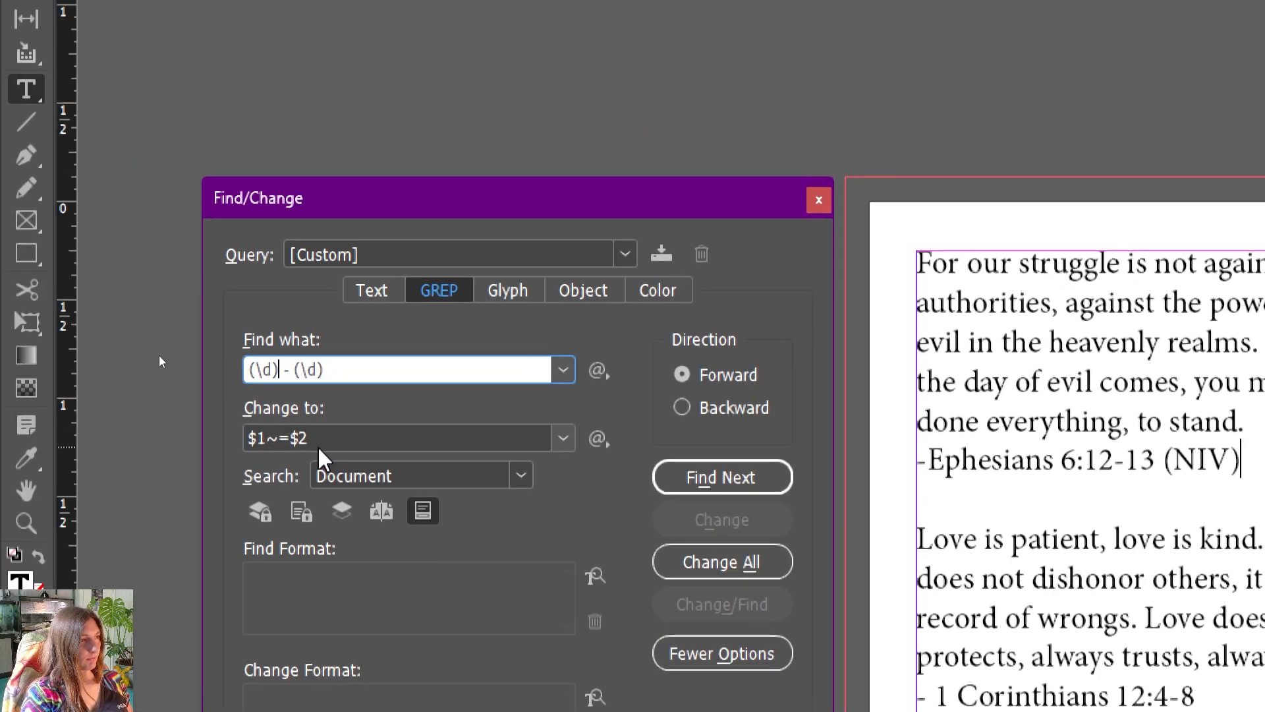
{"action": "key", "text": "Right"}
{"action": "key", "text": "Right"}
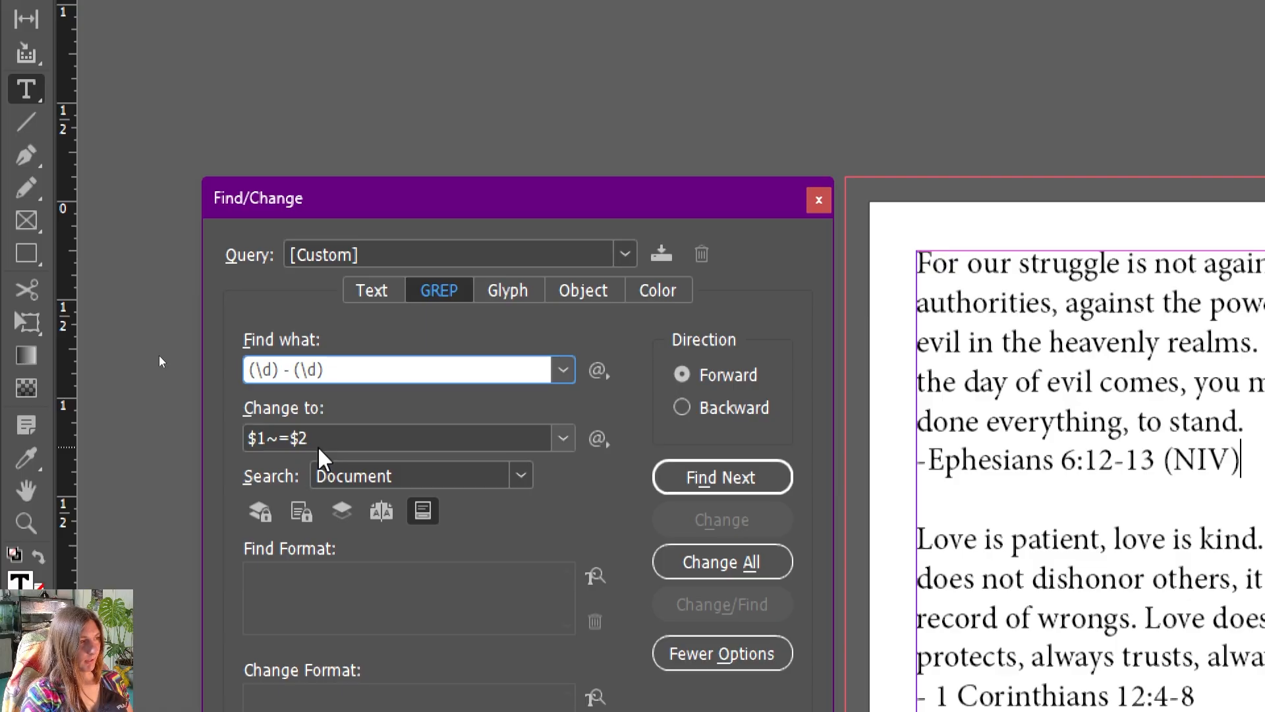
{"action": "key", "text": "Right"}
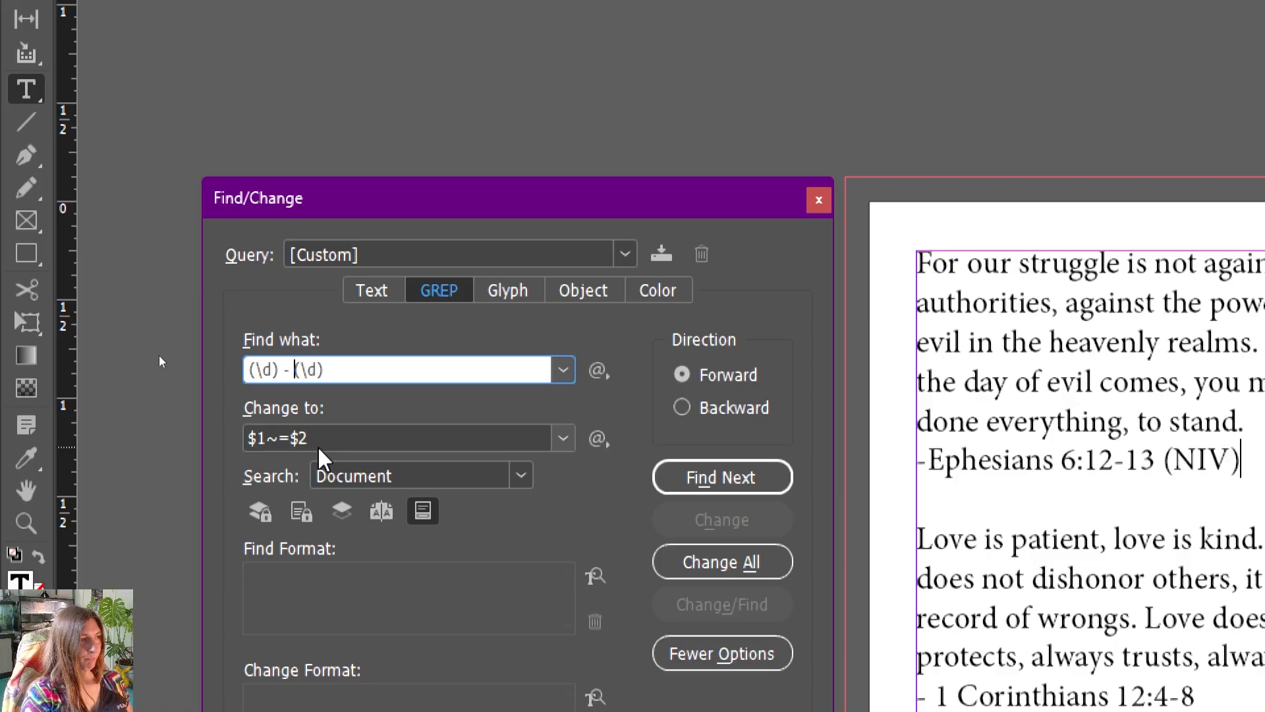
{"action": "key", "text": "Right"}
{"action": "key", "text": "Right"}
{"action": "key", "text": "Right"}
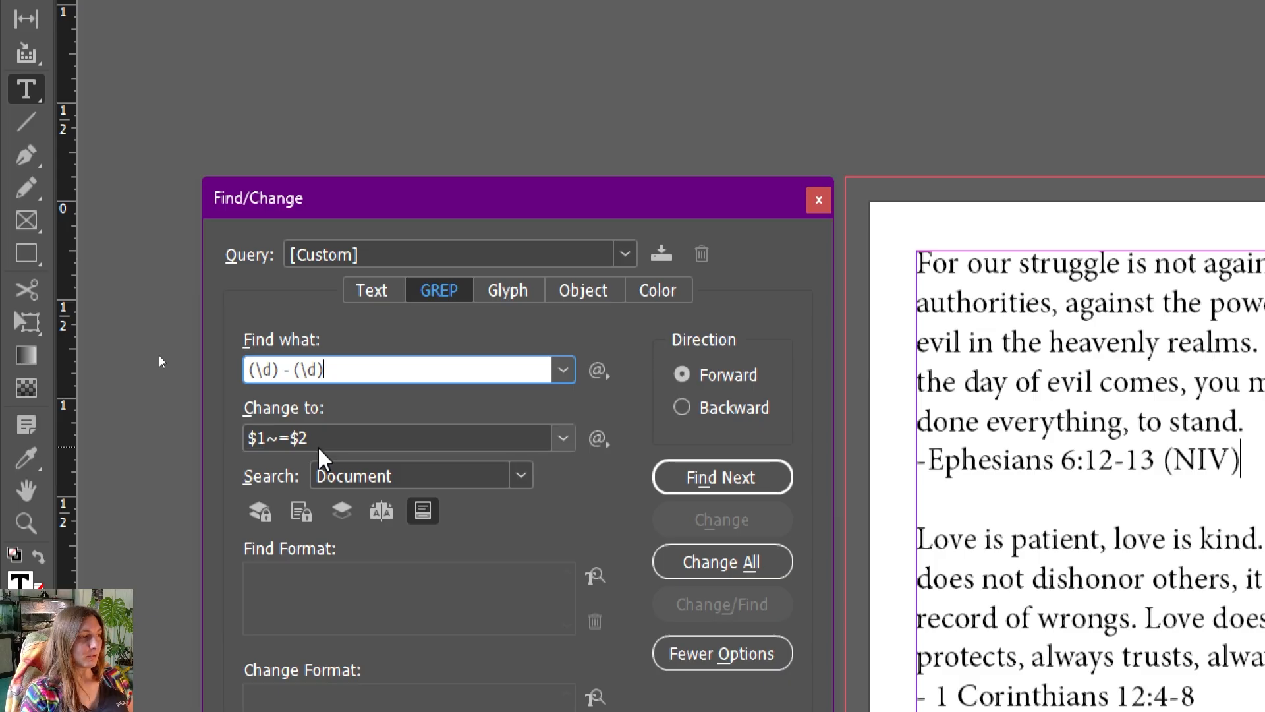
Step: Examine the replacement expression $1~=$2, including its two digit references and the ~= code between them
{"action": "left_click", "coordinate": [262, 438]}
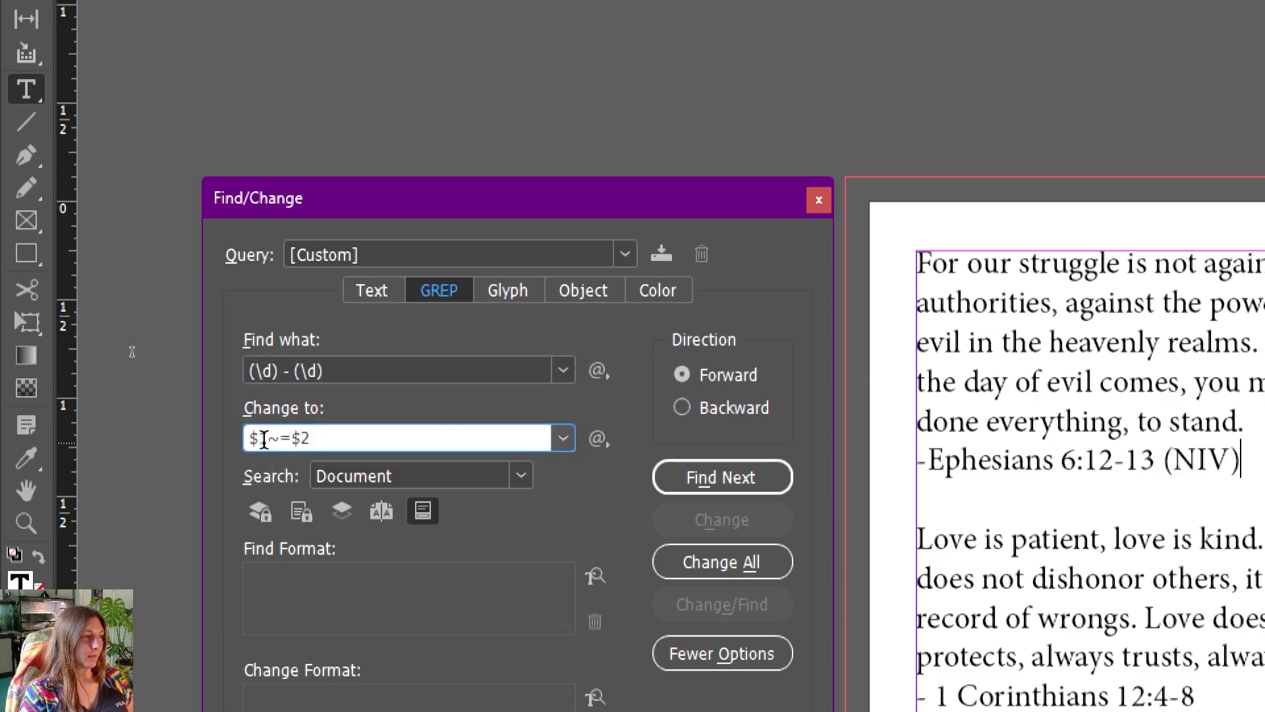
{"action": "key", "text": "Left"}
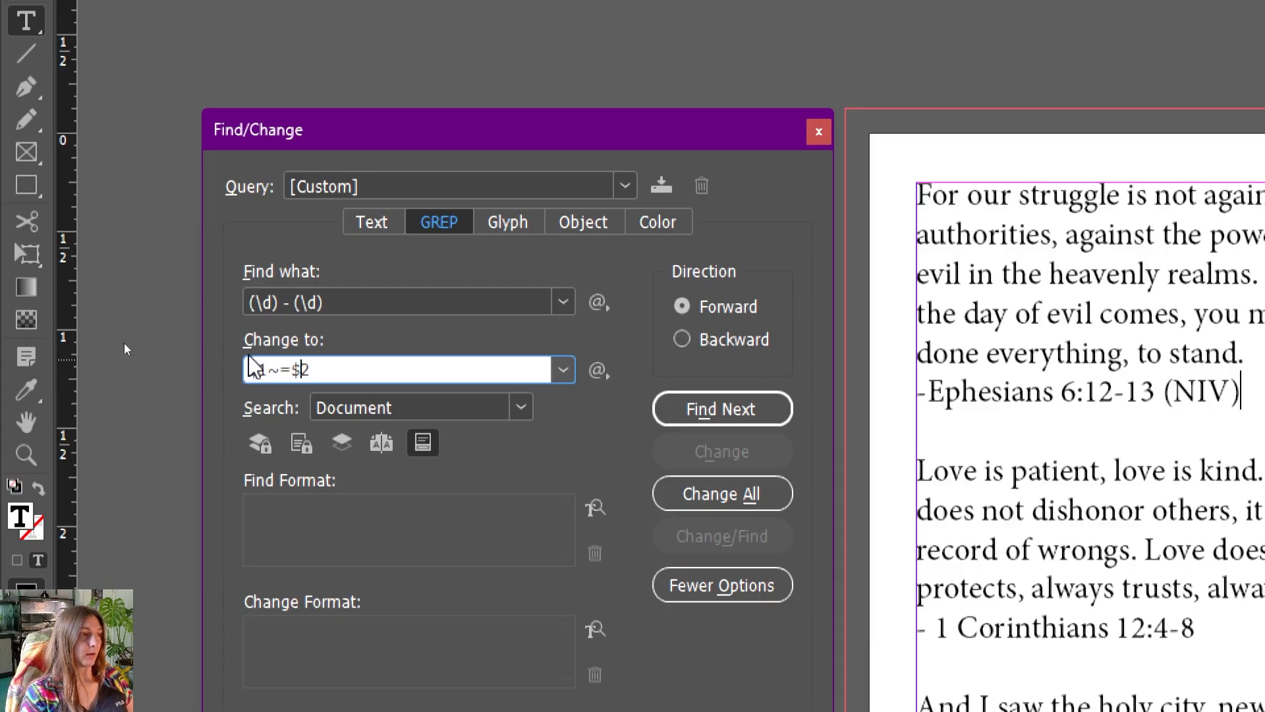
{"action": "left_click", "coordinate": [293, 369]}
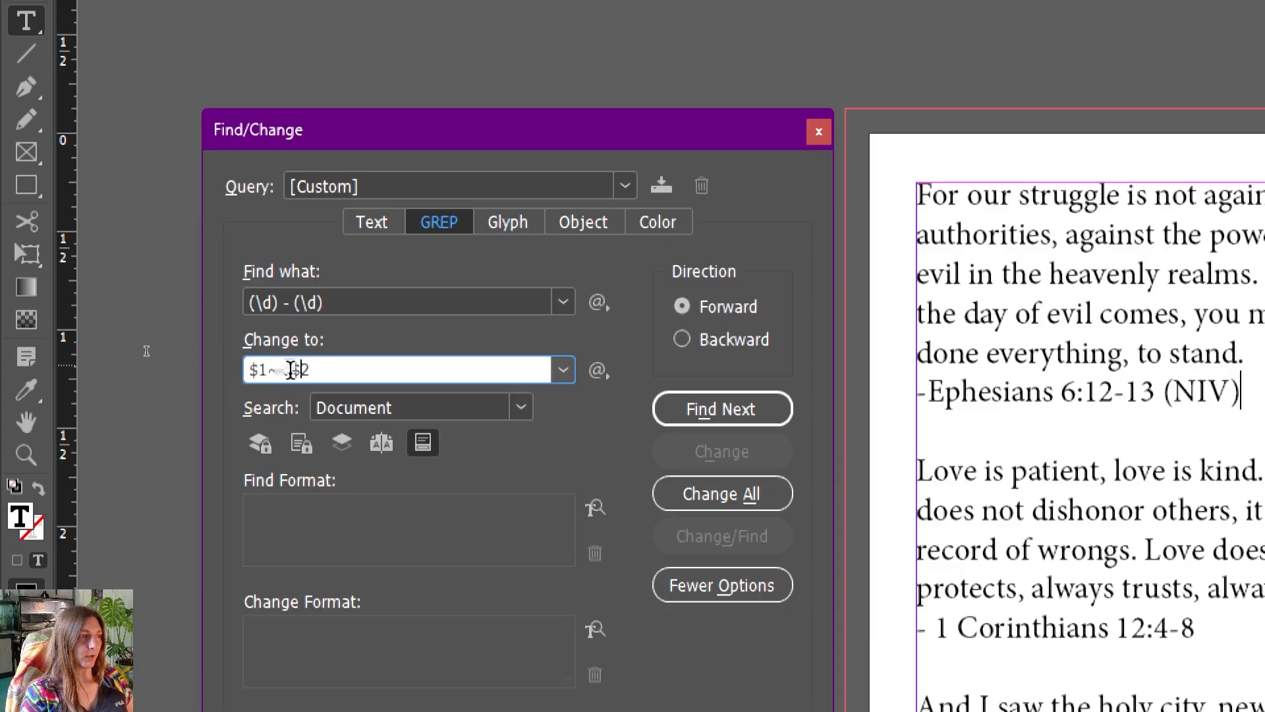
{"action": "key", "text": "shift+Left"}
{"action": "key", "text": "shift+Left"}
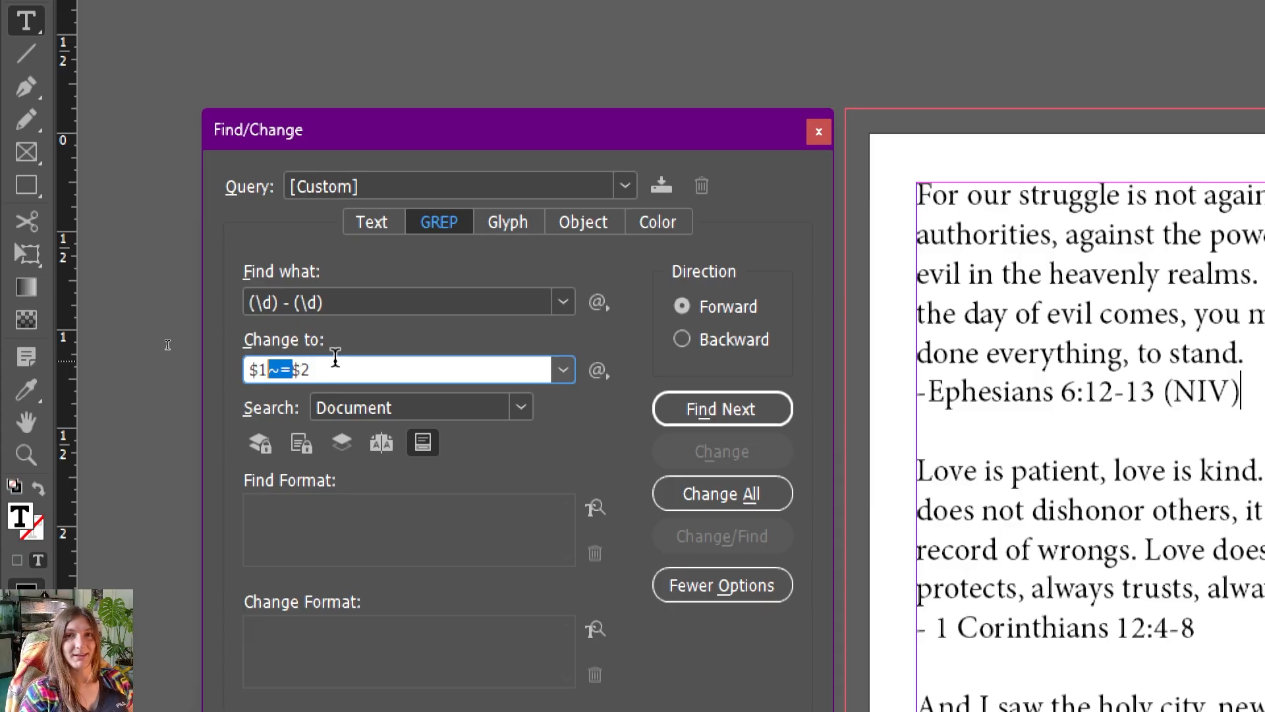
Step: Search the whole document for digits separated by a spaced hyphen with the GREP query, continuing until the search ends
{"action": "left_click_drag", "start_coordinate": [662, 133], "coordinate": [587, 68]}
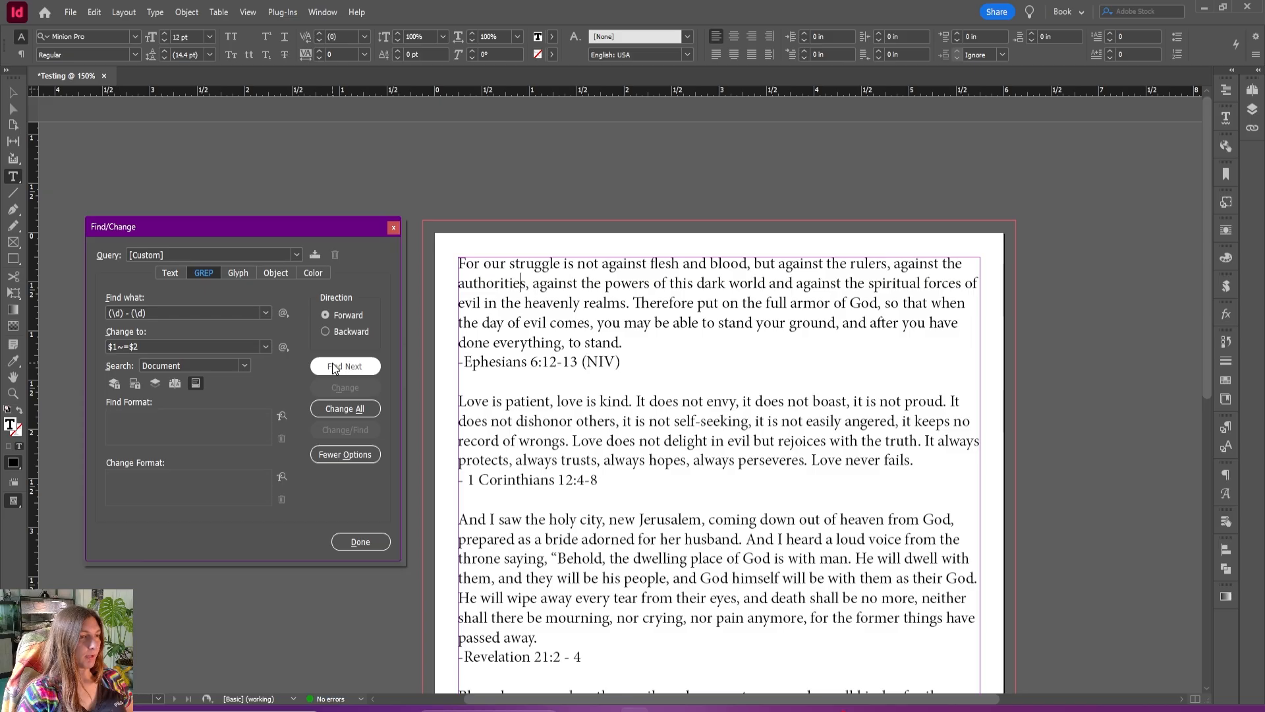
{"action": "key", "text": "Return"}
{"action": "scroll", "coordinate": [495, 386], "scroll_direction": "down", "scroll_amount": 3}
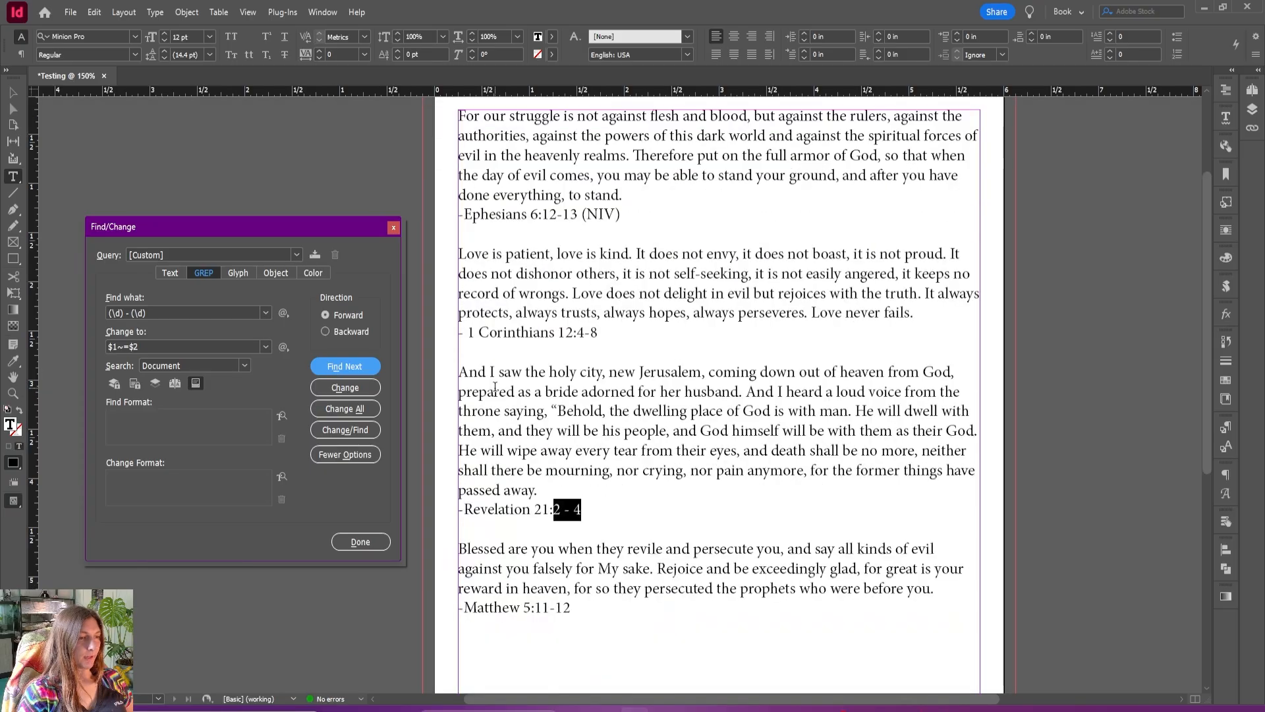
{"action": "left_click", "coordinate": [371, 367]}
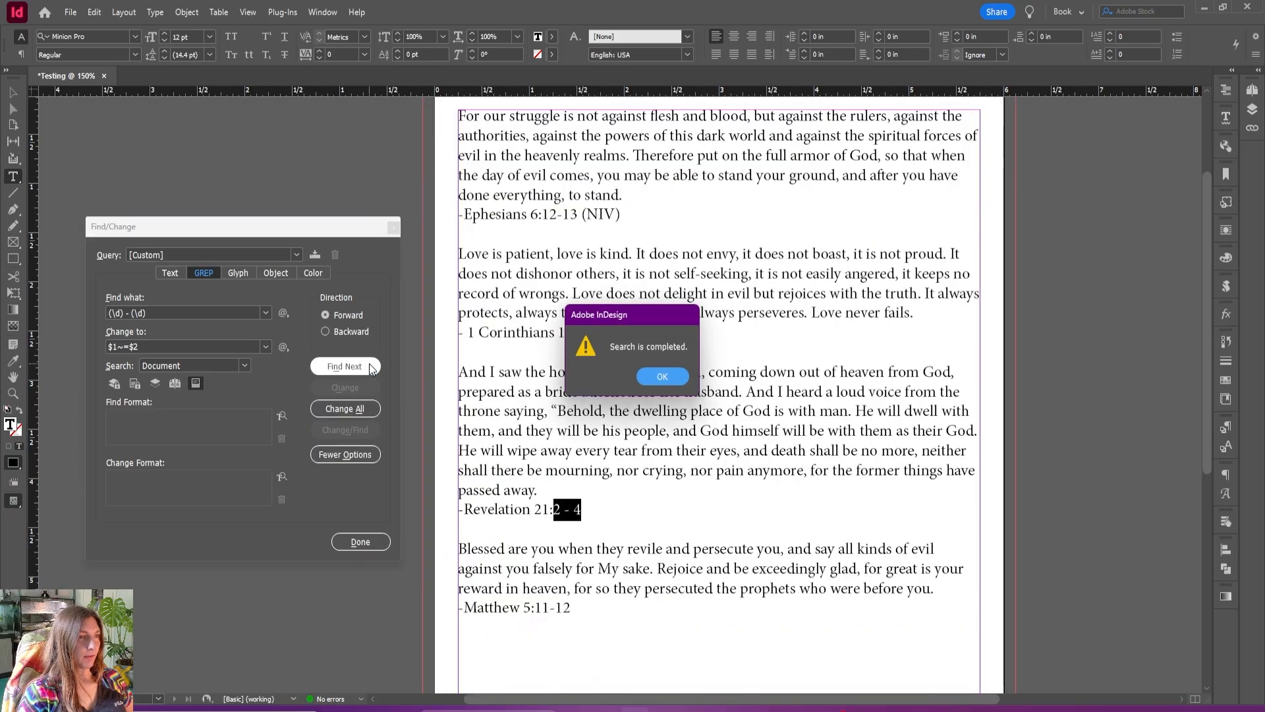
{"action": "left_click", "coordinate": [660, 378]}
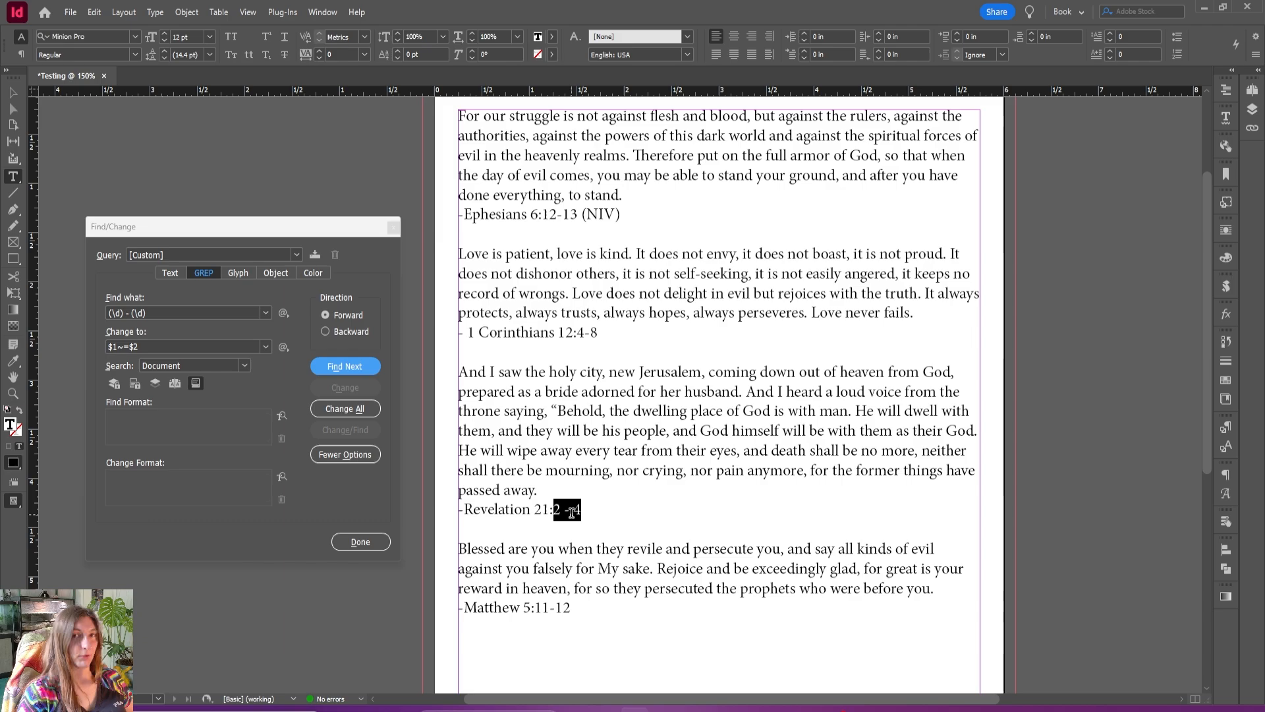
Step: Inspect the spaced hyphen in the Revelation citation and find that verse range again with the GREP query
{"action": "left_click", "coordinate": [570, 513]}
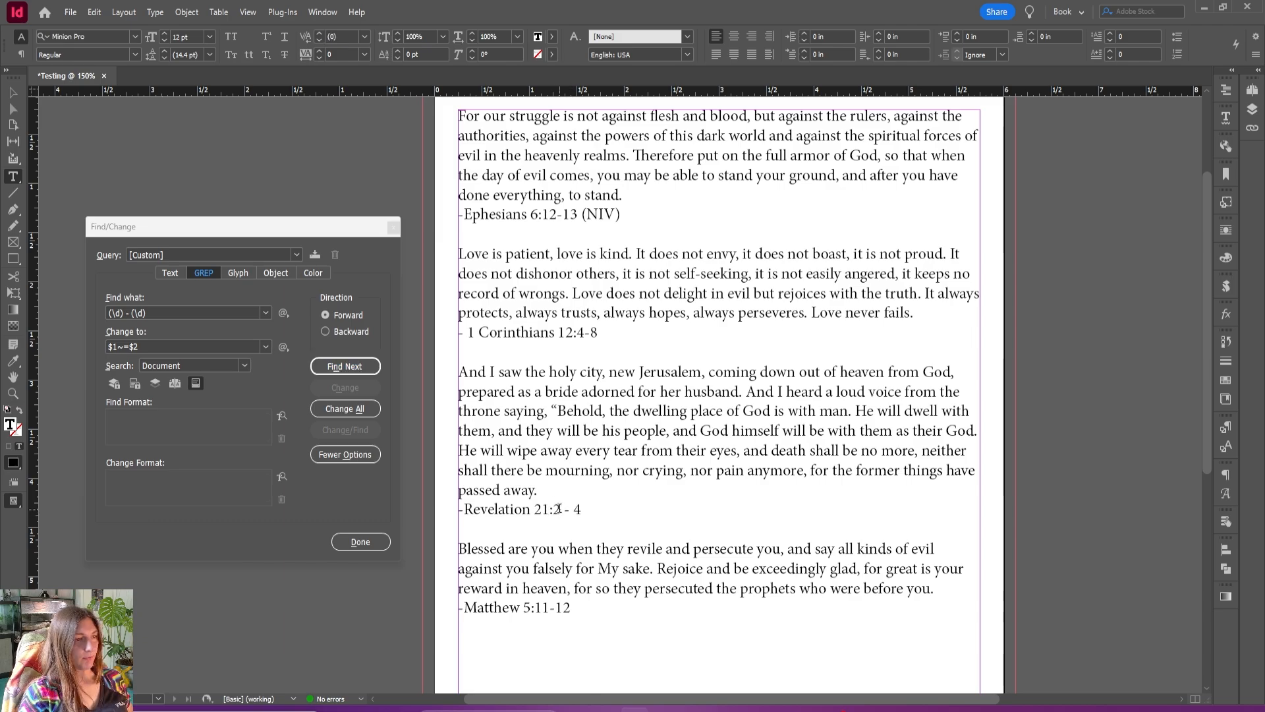
{"action": "left_click_drag", "start_coordinate": [558, 509], "coordinate": [570, 506]}
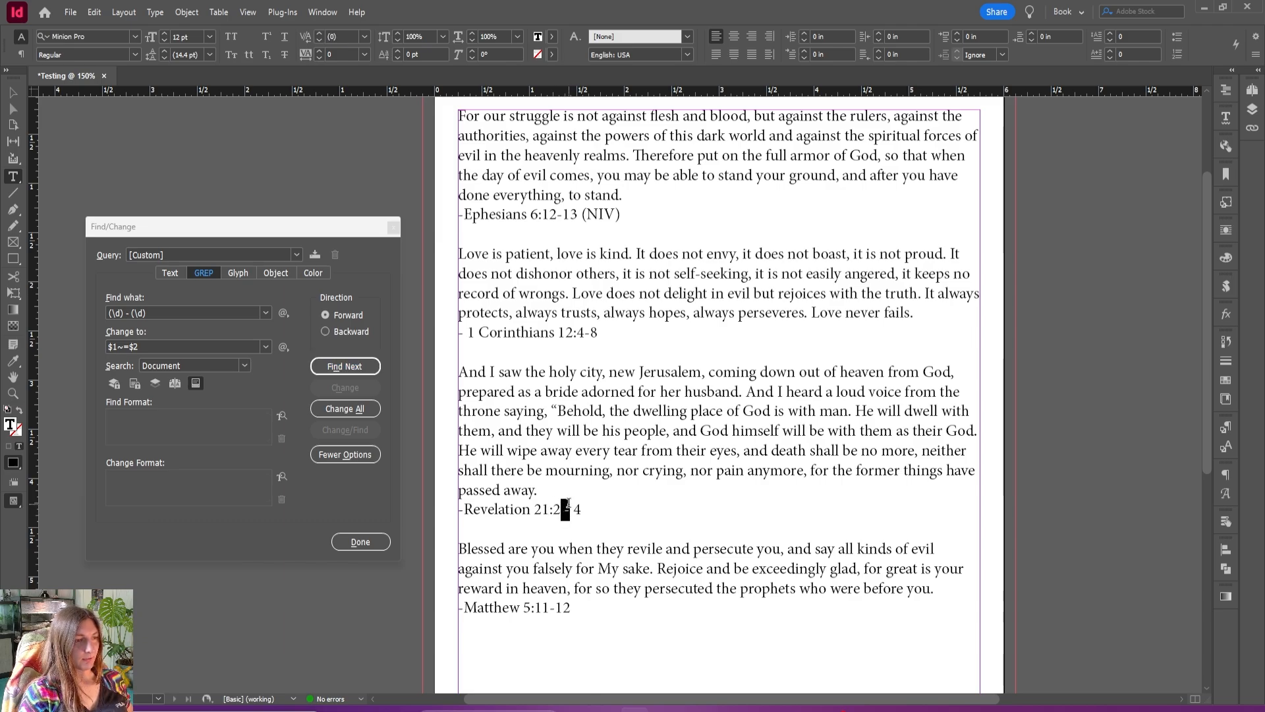
{"action": "left_click", "coordinate": [583, 522]}
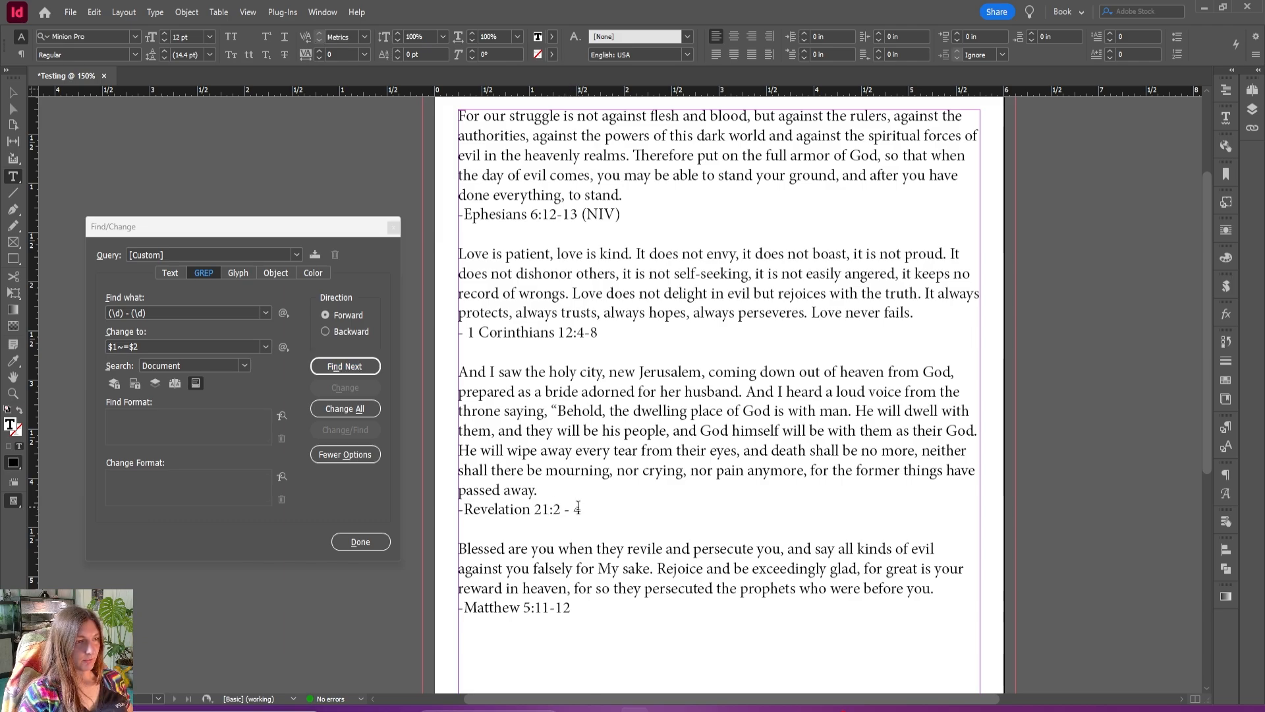
{"action": "left_click", "coordinate": [346, 365]}
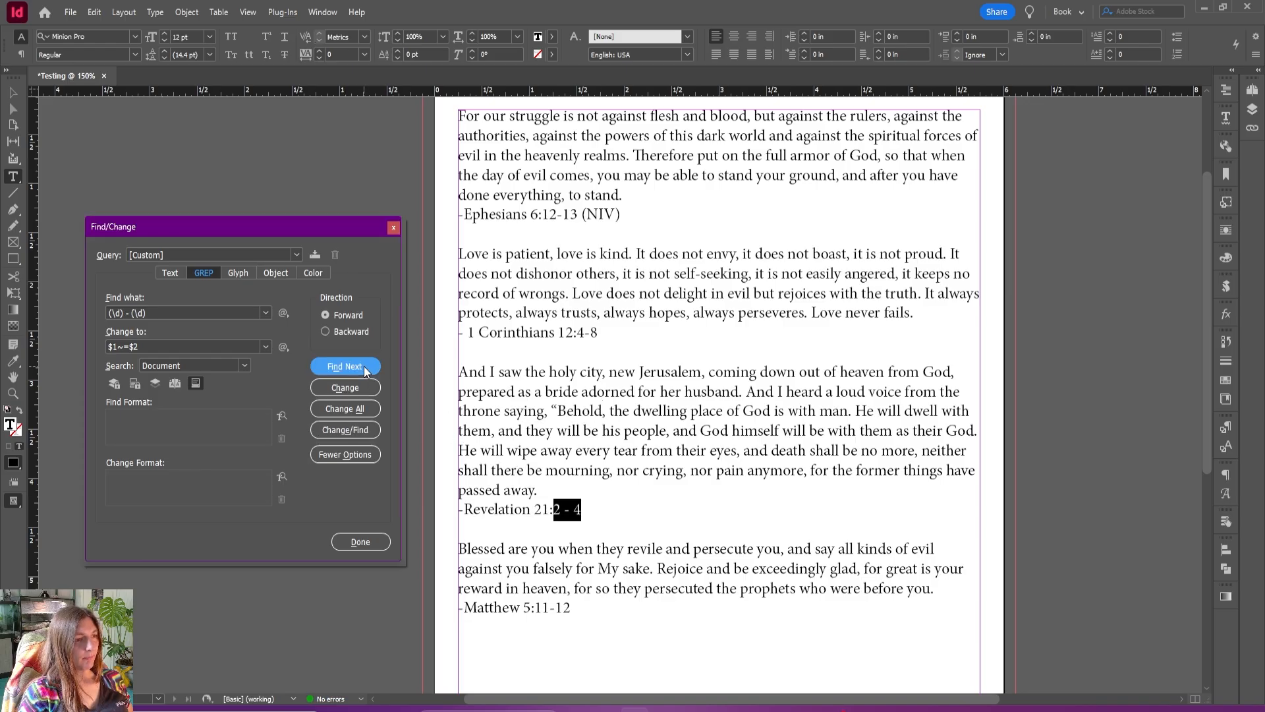
Step: Change the found Revelation verse range to an en dash with the GREP query and inspect it up close
{"action": "left_click", "coordinate": [371, 389]}
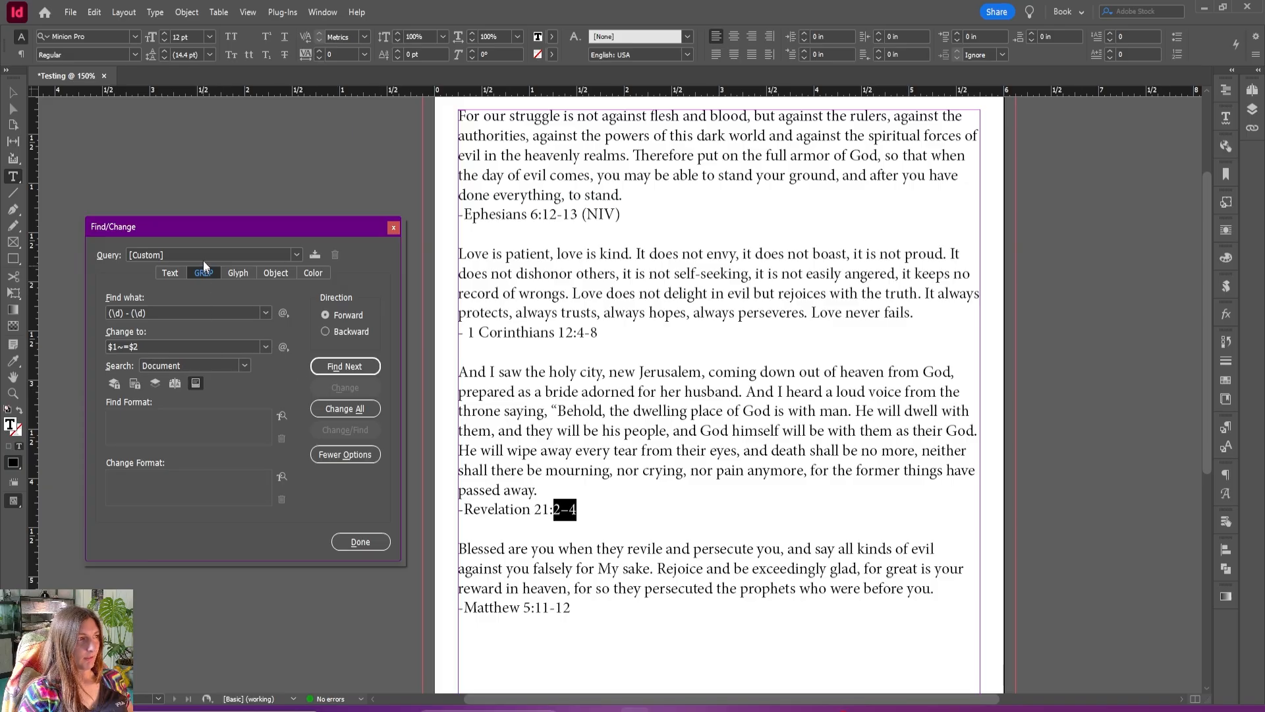
{"action": "left_click_drag", "start_coordinate": [203, 227], "coordinate": [725, 307]}
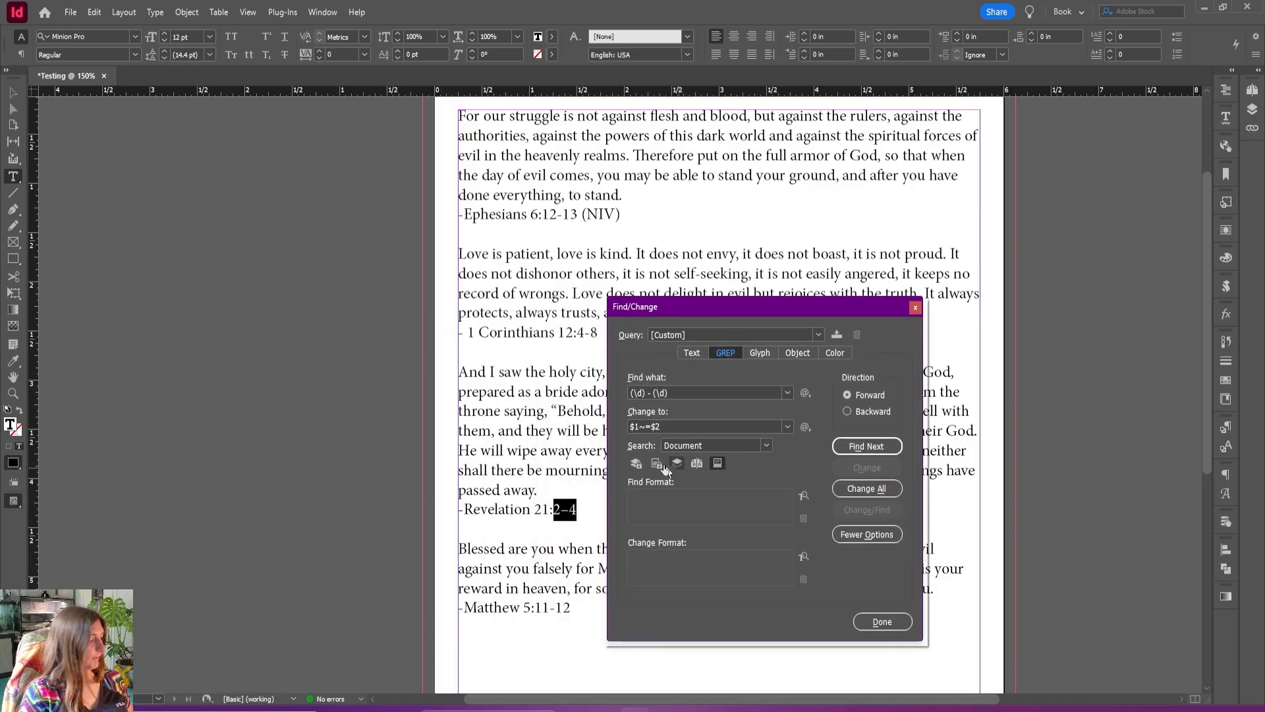
{"action": "scroll", "coordinate": [565, 508], "scroll_direction": "up", "scroll_amount": 4, "text": "alt"}
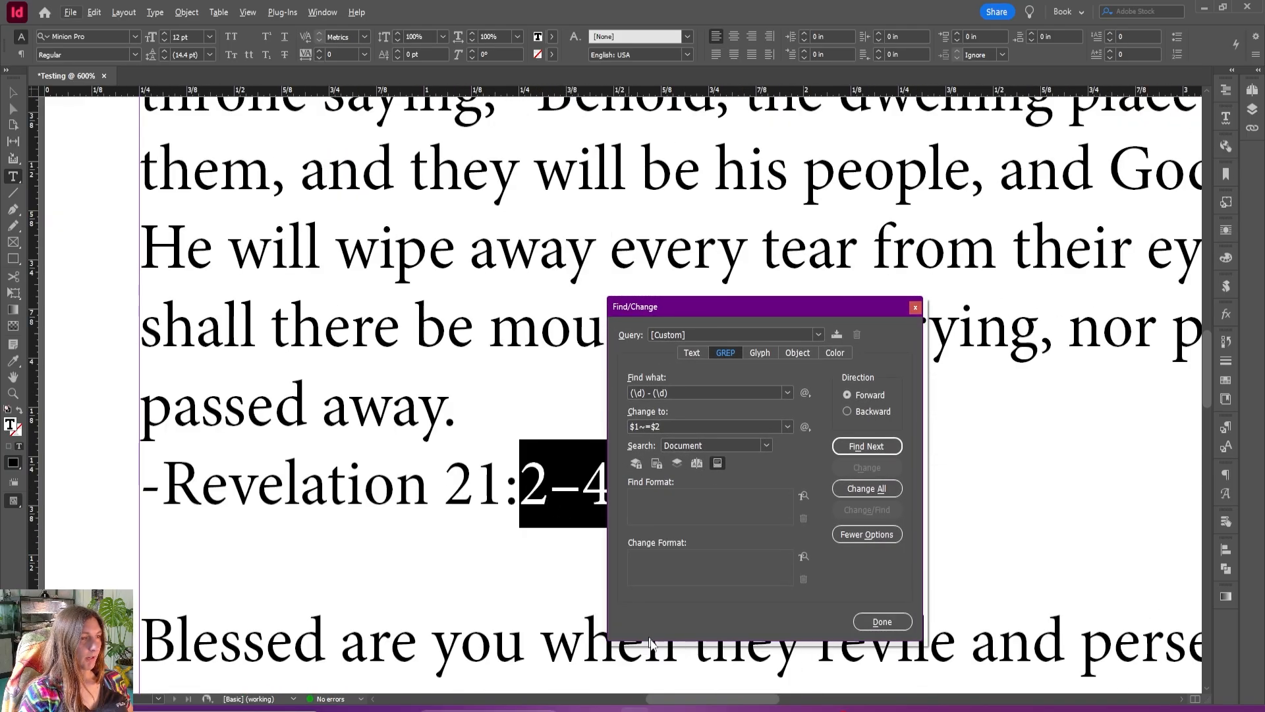
{"action": "left_click_drag", "start_coordinate": [672, 702], "coordinate": [677, 686]}
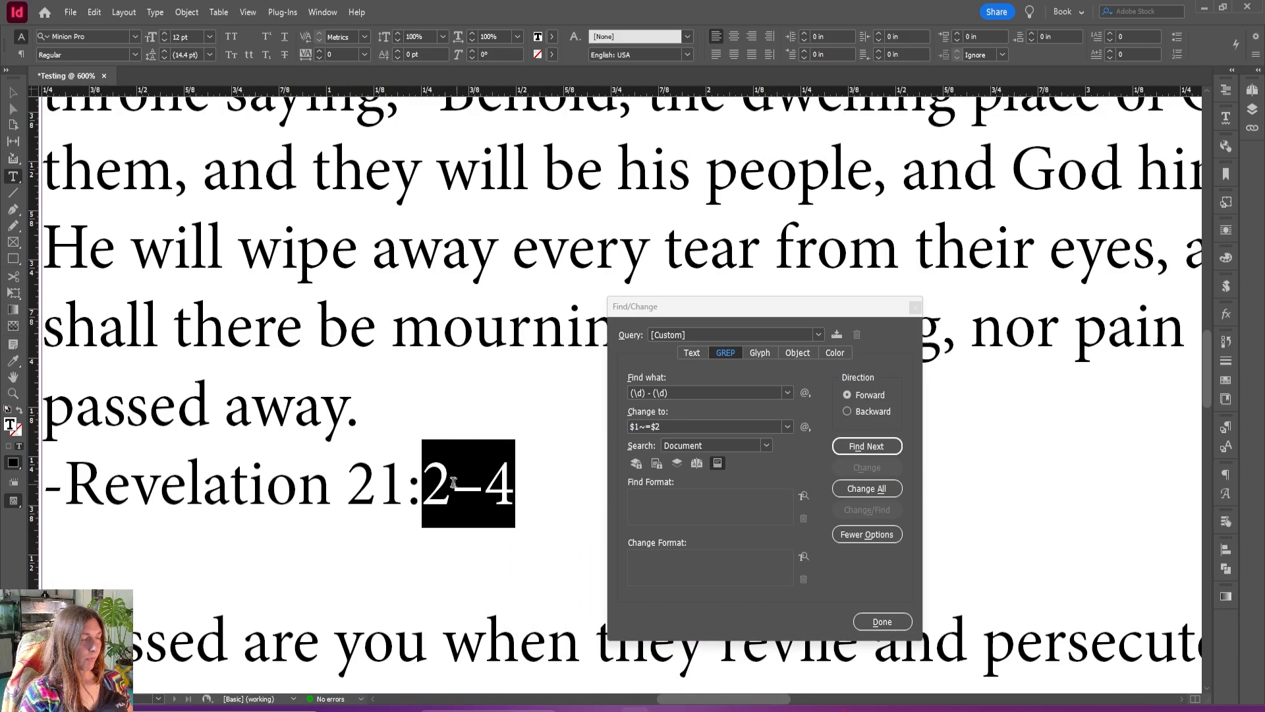
Step: Compare the spaced hyphen in the search expression with the ~= code in the replacement expression
{"action": "left_click", "coordinate": [643, 392]}
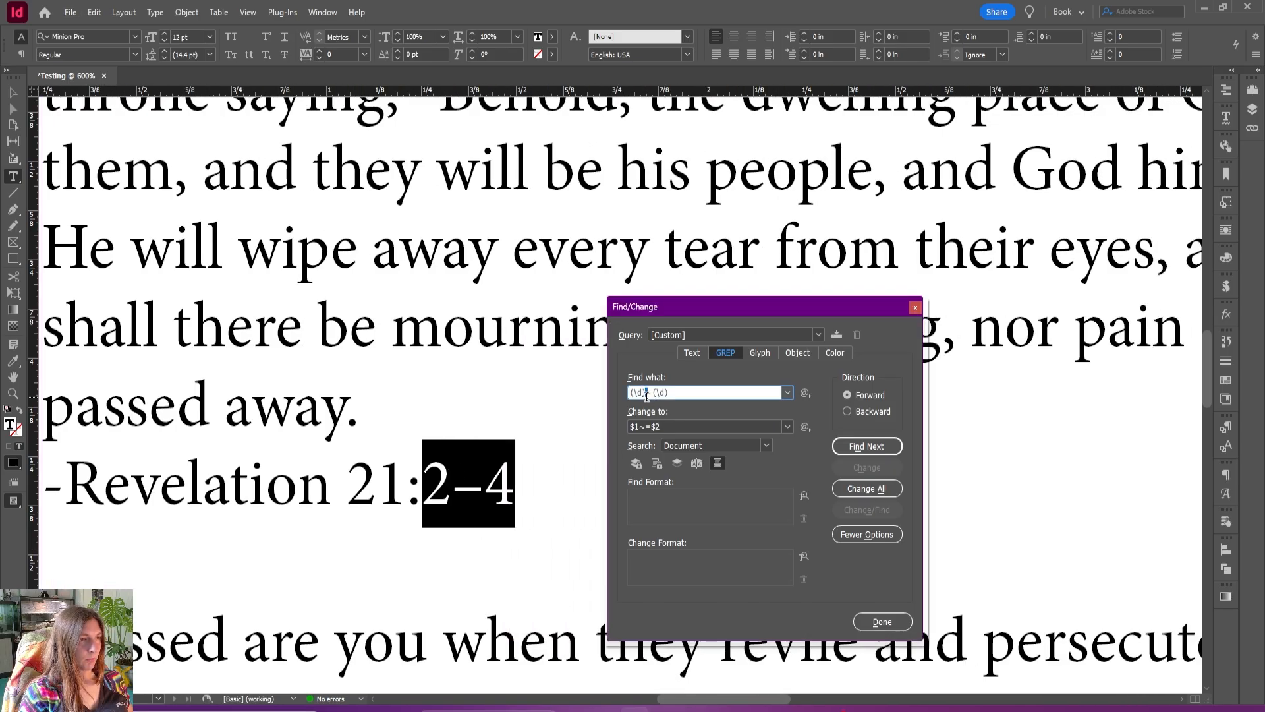
{"action": "left_click_drag", "start_coordinate": [645, 392], "coordinate": [651, 393]}
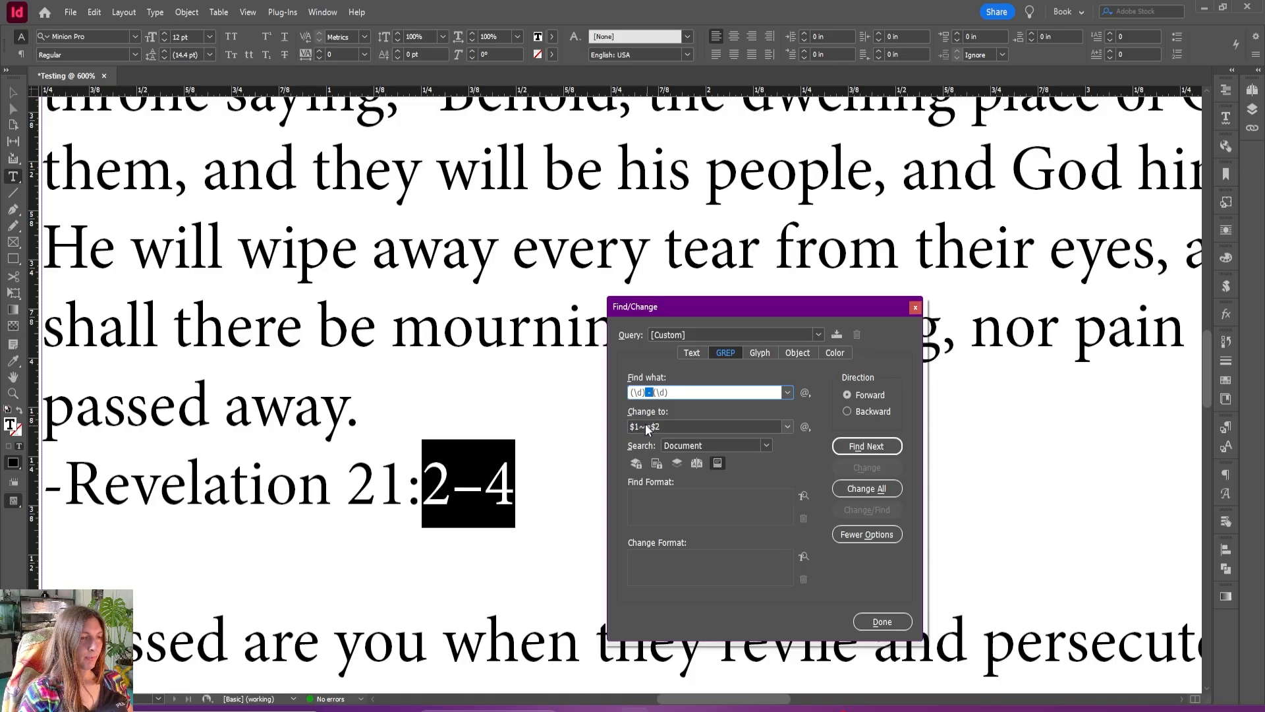
{"action": "left_click_drag", "start_coordinate": [639, 427], "coordinate": [652, 429]}
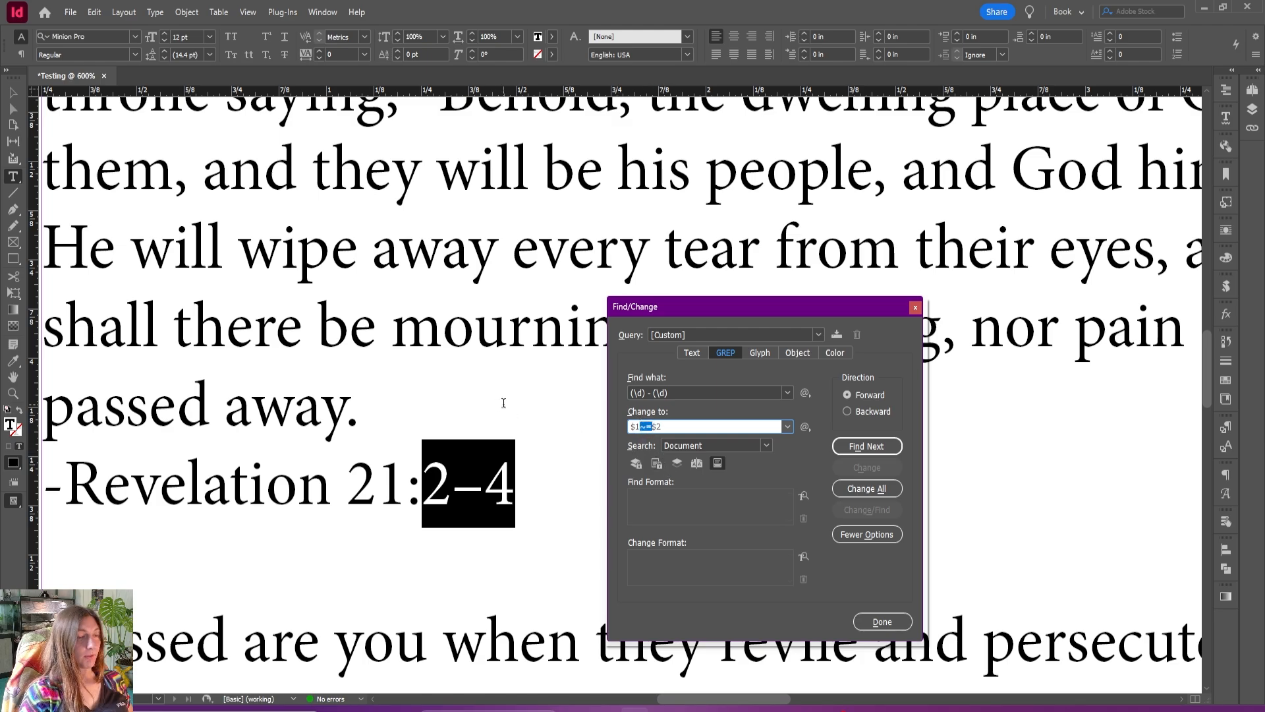
Step: Remove the spaces around the hyphen so the GREP search expression reads (\d)-(\d)
{"action": "scroll", "coordinate": [503, 403], "scroll_direction": "down", "scroll_amount": 4}
{"action": "scroll", "coordinate": [501, 399], "scroll_direction": "up", "scroll_amount": 3}
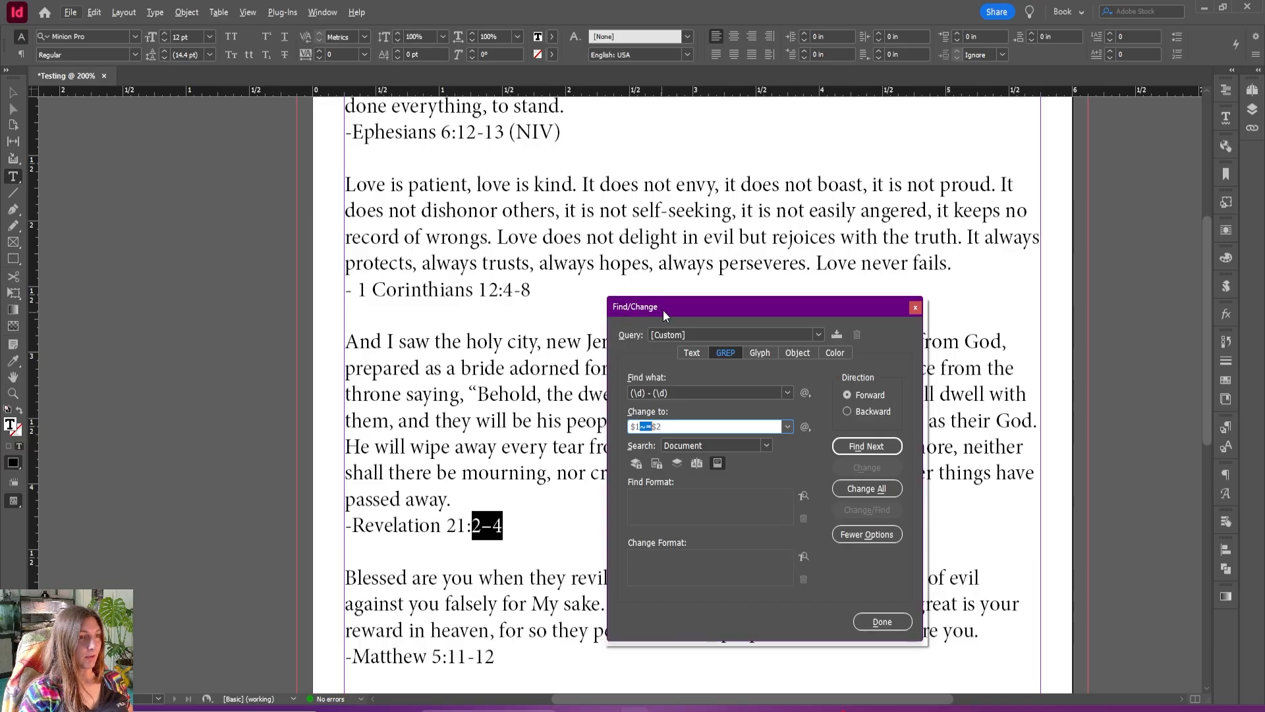
{"action": "left_click_drag", "start_coordinate": [666, 307], "coordinate": [723, 216]}
{"action": "left_click", "coordinate": [710, 301]}
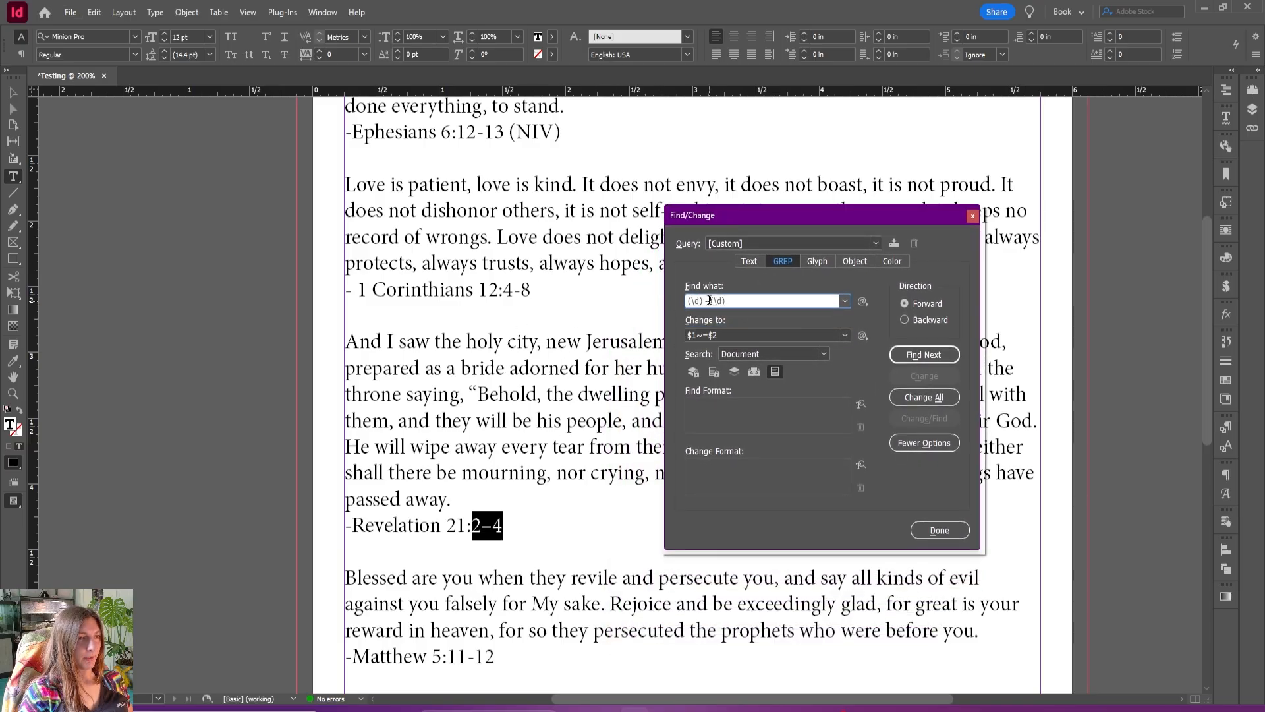
{"action": "key", "text": "BackSpace"}
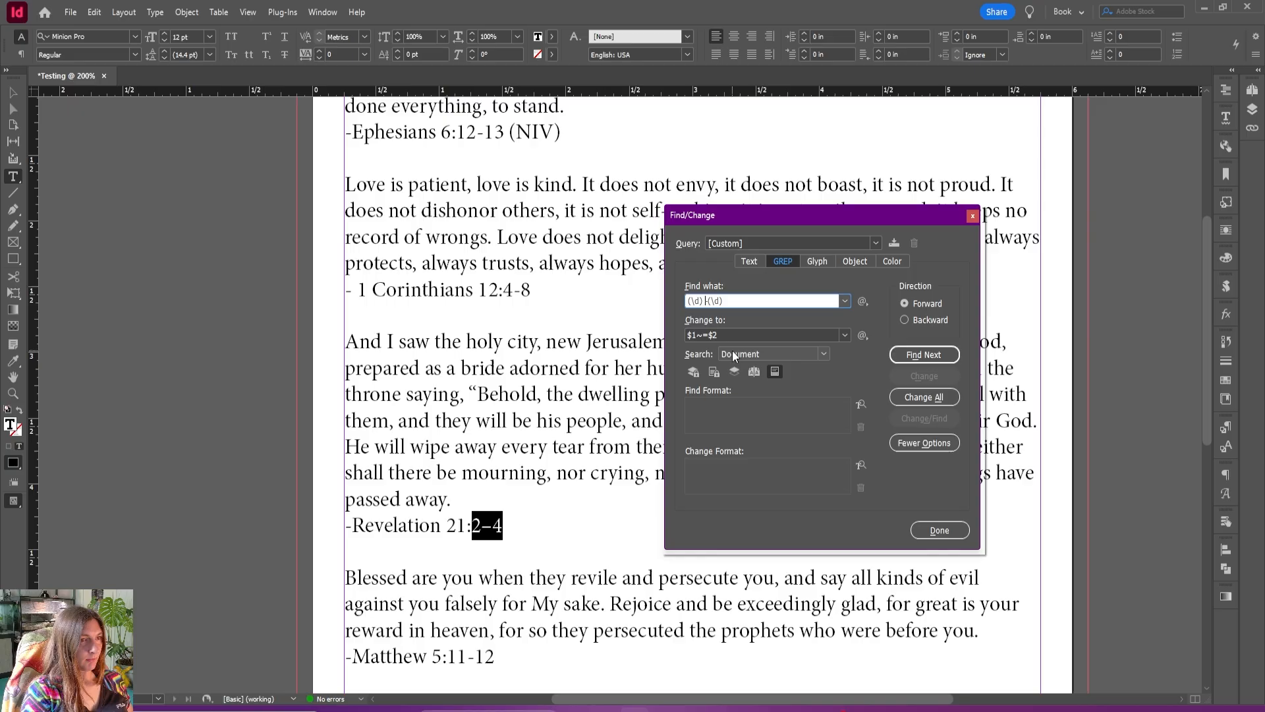
{"action": "key", "text": "Left"}
{"action": "key", "text": "BackSpace"}
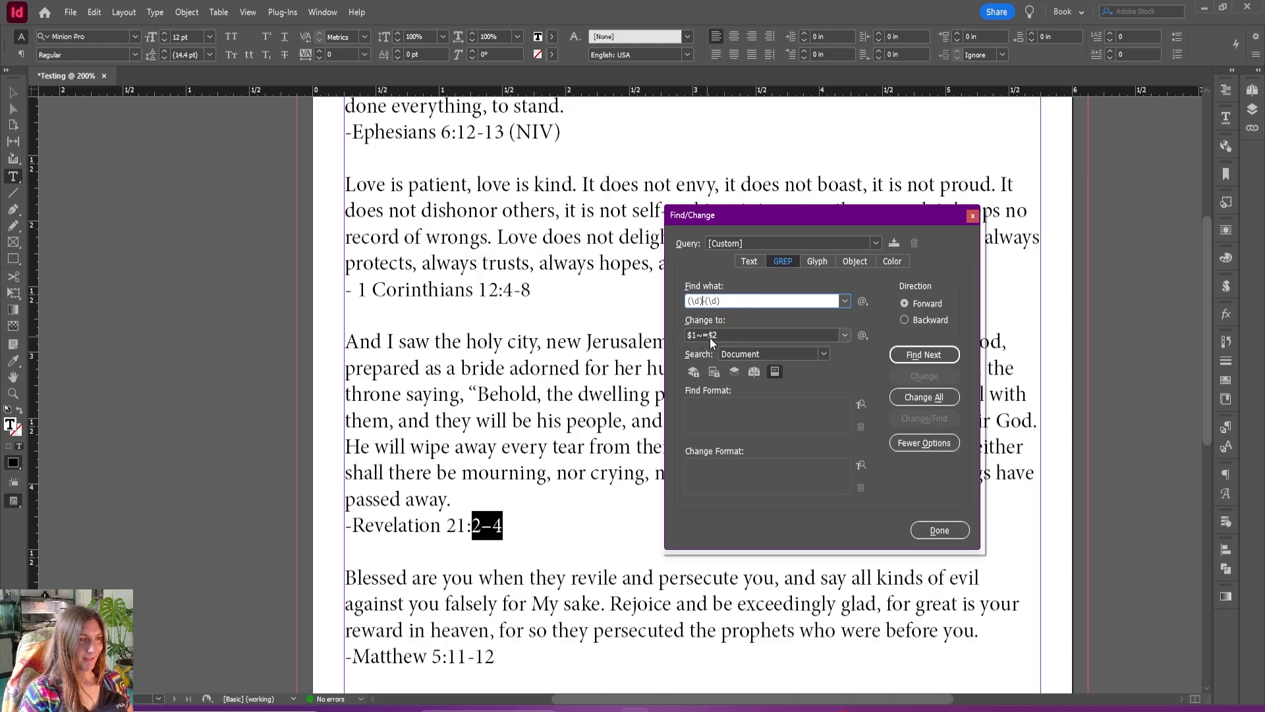
Step: Find and change the unspaced hyphens in the Matthew, Ephesians and 1 Corinthians verse ranges to en dashes, one by one
{"action": "left_click", "coordinate": [924, 355]}
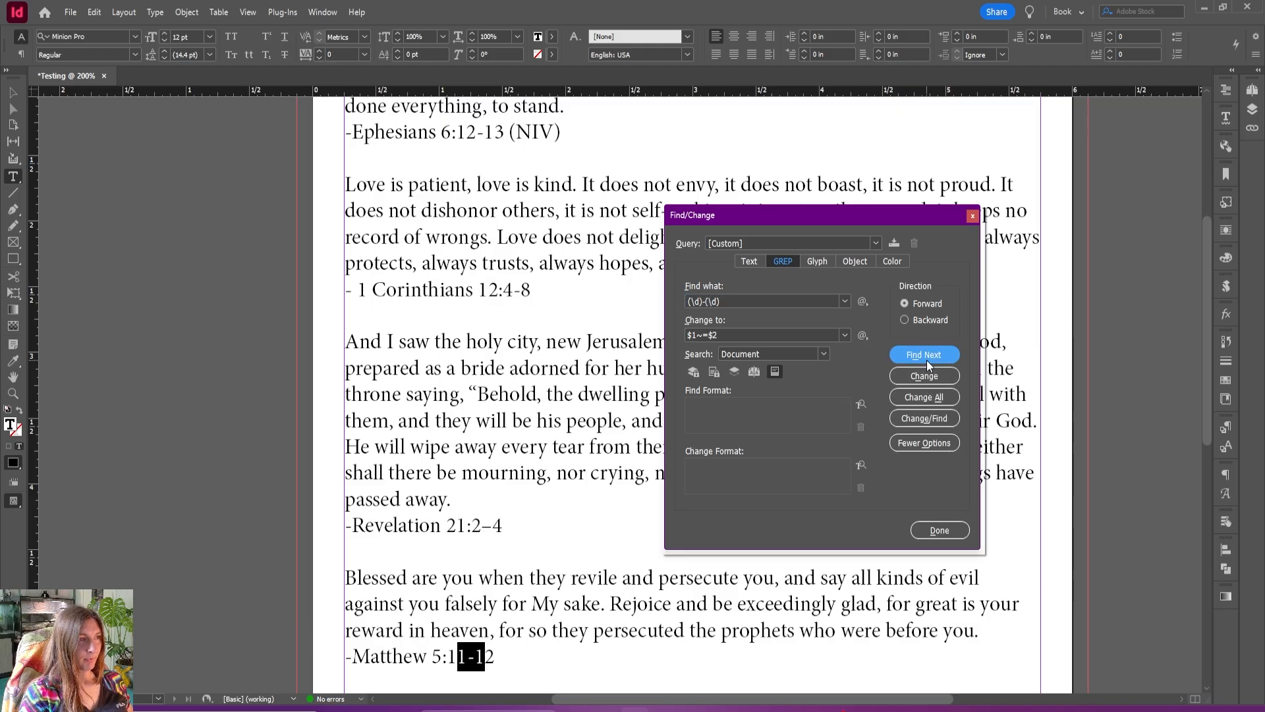
{"action": "left_click", "coordinate": [935, 375]}
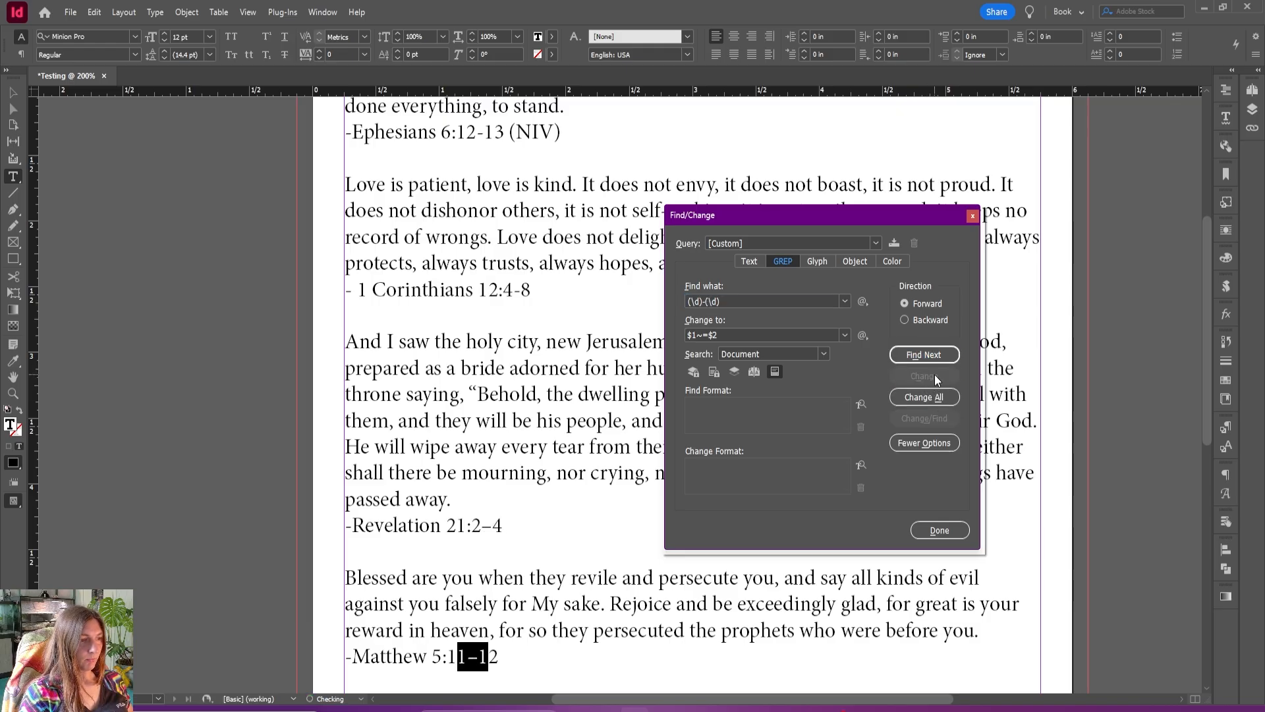
{"action": "left_click", "coordinate": [932, 357]}
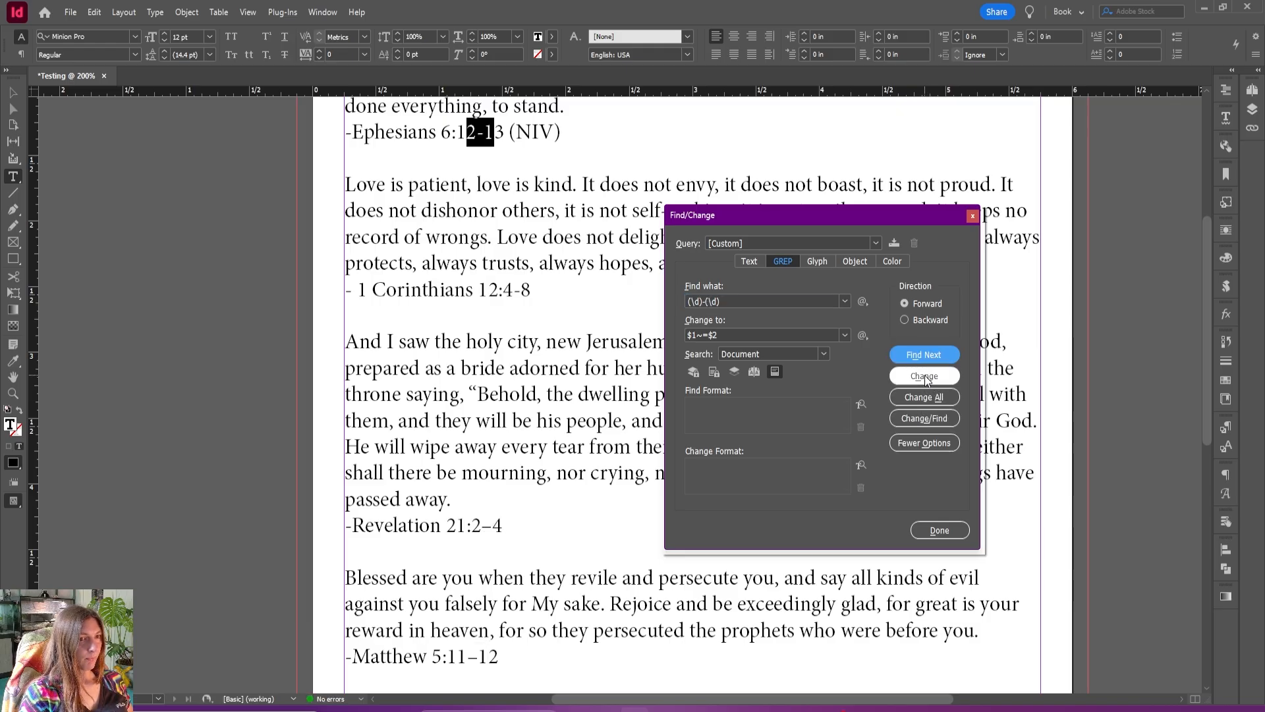
{"action": "left_click", "coordinate": [923, 374]}
{"action": "left_click", "coordinate": [924, 355]}
{"action": "left_click", "coordinate": [926, 380]}
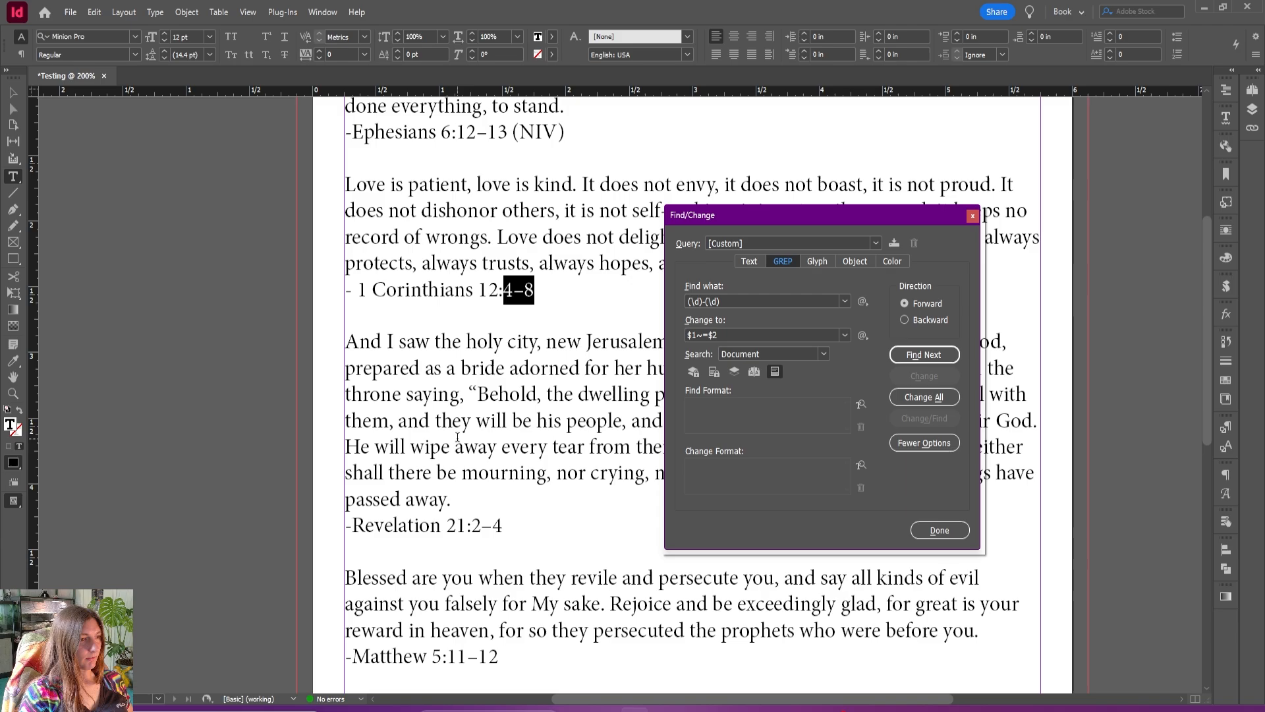
{"action": "scroll", "coordinate": [395, 221], "scroll_direction": "up", "scroll_amount": 2}
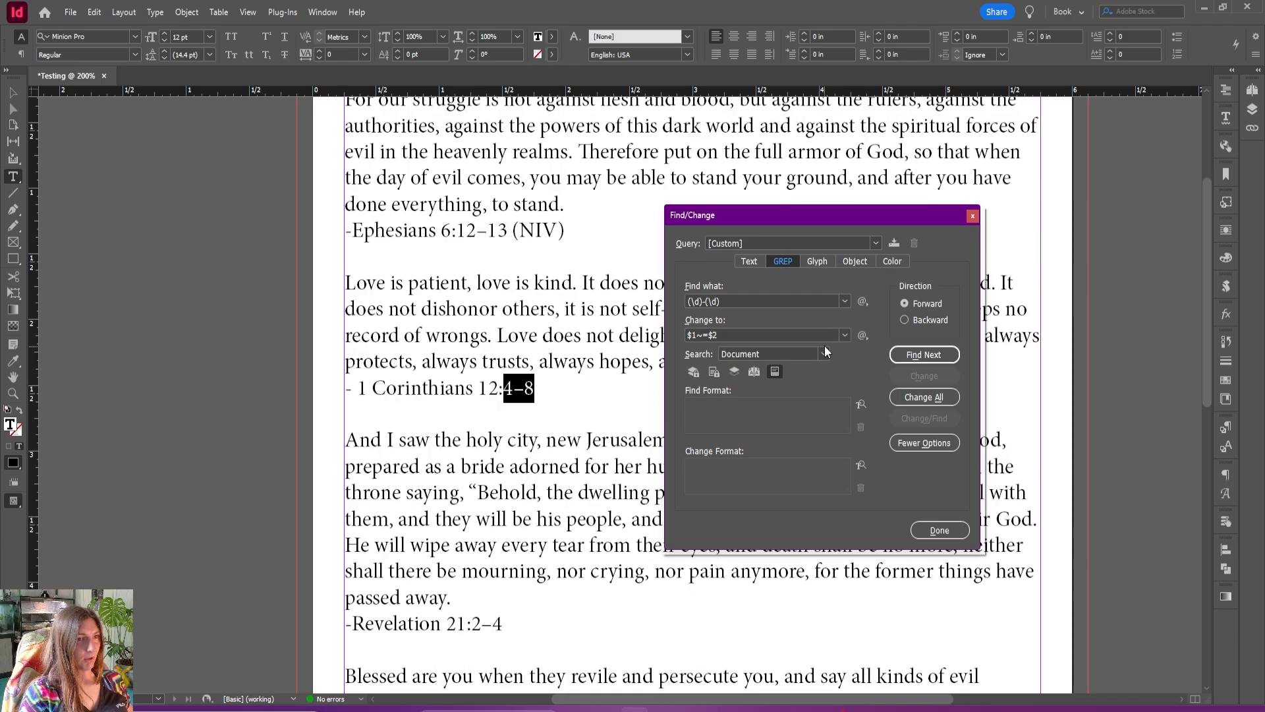
{"action": "scroll", "coordinate": [450, 458], "scroll_direction": "down", "scroll_amount": 4}
{"action": "scroll", "coordinate": [450, 458], "scroll_direction": "up", "scroll_amount": 3}
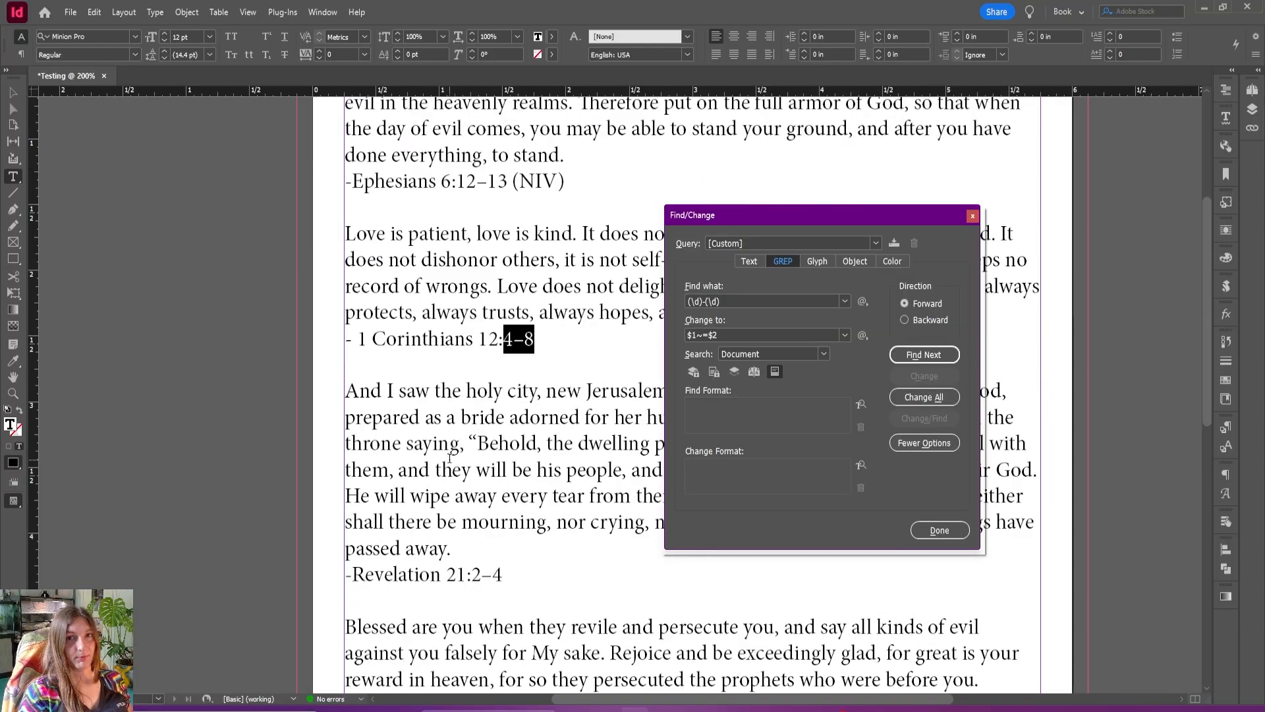
Step: Set the GREP query to find ^\- and change it to an em dash, and search for the first match
{"action": "left_click", "coordinate": [761, 303]}
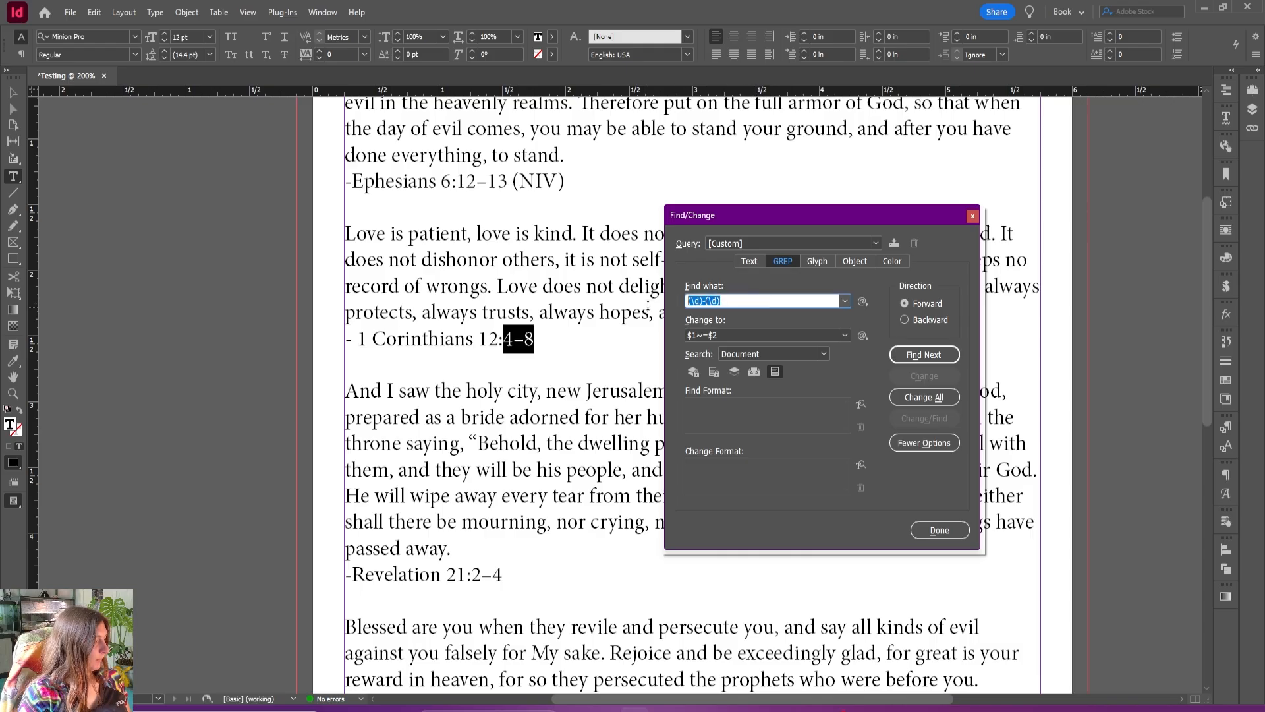
{"action": "type", "text": "^\\-"}
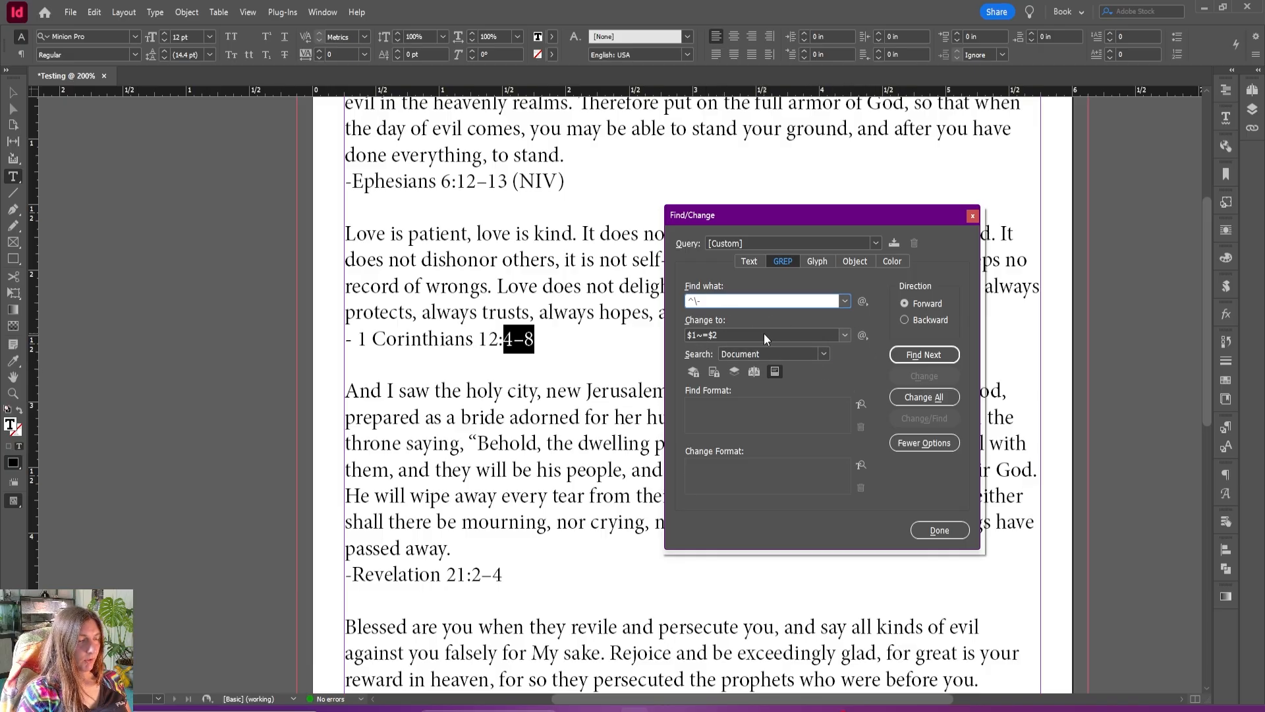
{"action": "left_click", "coordinate": [764, 334]}
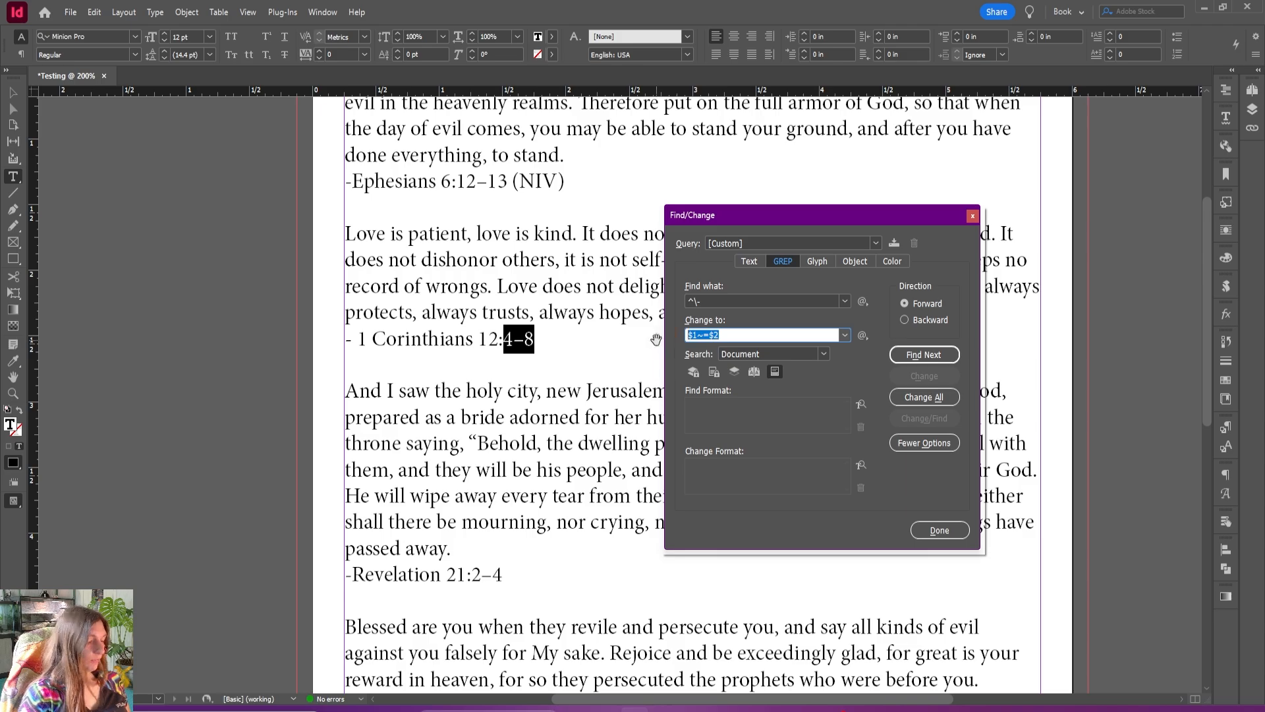
{"action": "type", "text": "~_"}
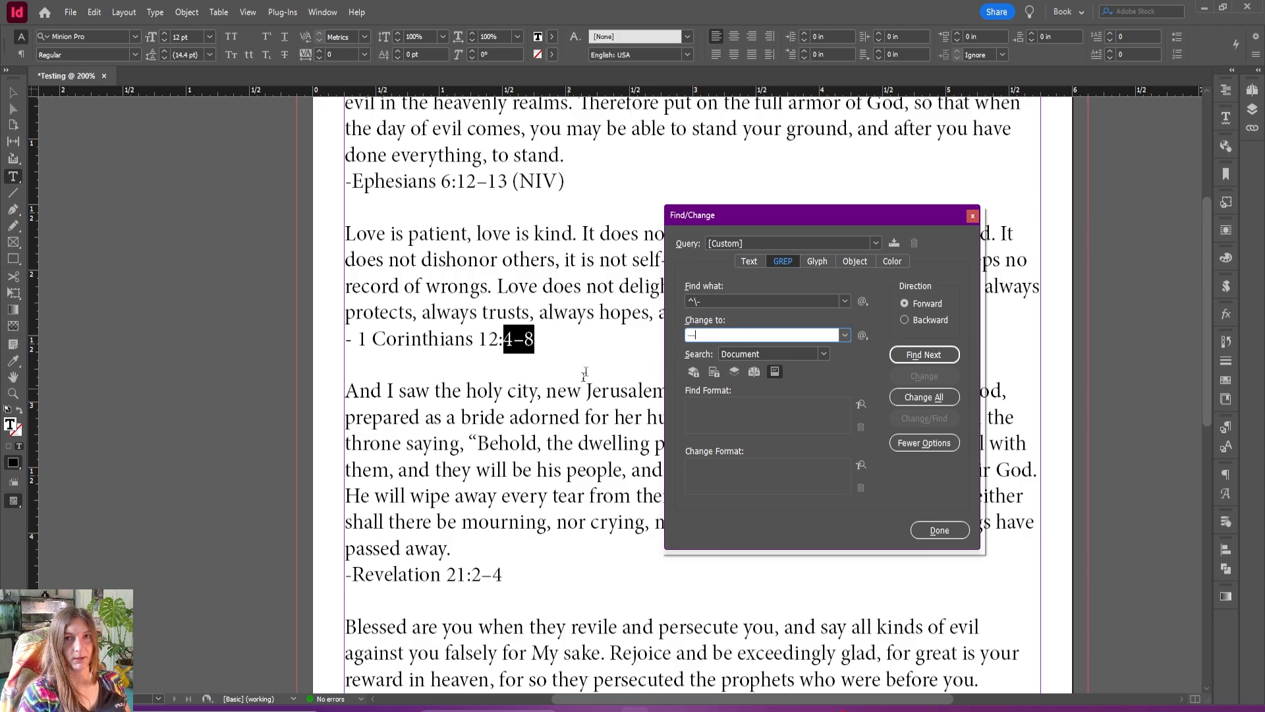
{"action": "left_click_drag", "start_coordinate": [754, 214], "coordinate": [697, 158]}
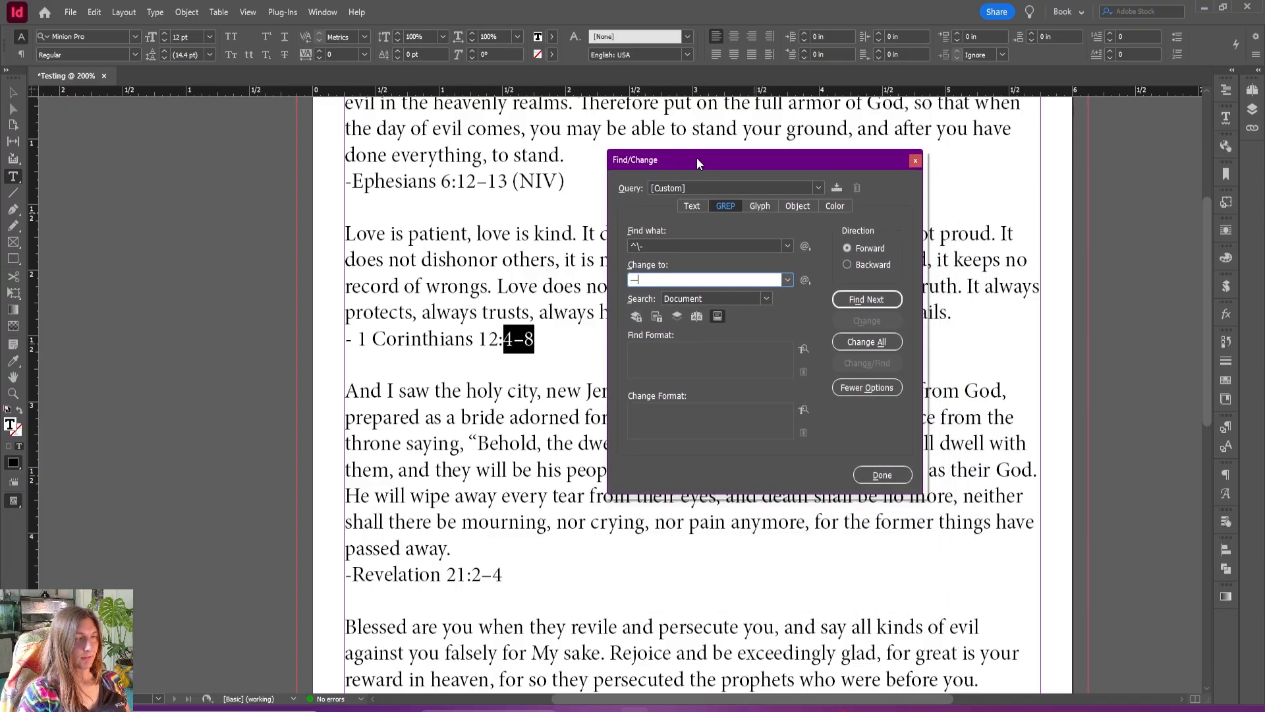
{"action": "left_click", "coordinate": [876, 299]}
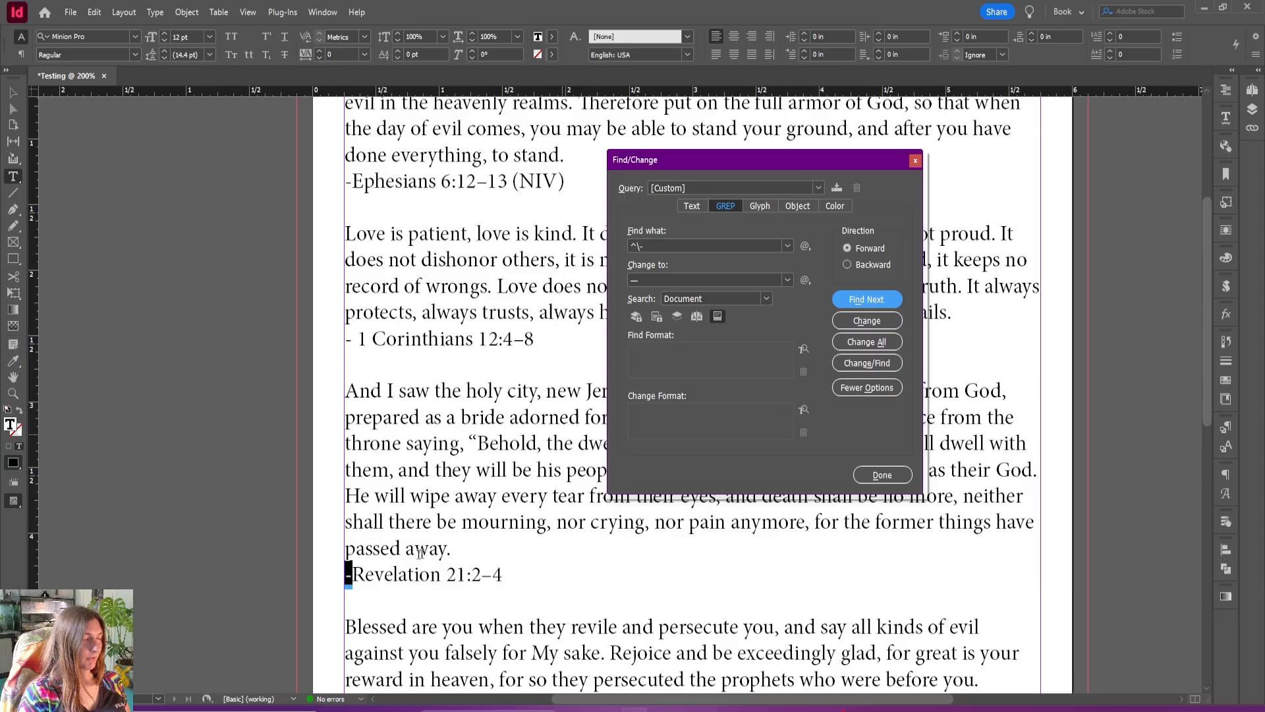
Step: Remove the backslash so the search expression reads ^- and find the hyphens that start the citation lines
{"action": "left_click", "coordinate": [642, 245]}
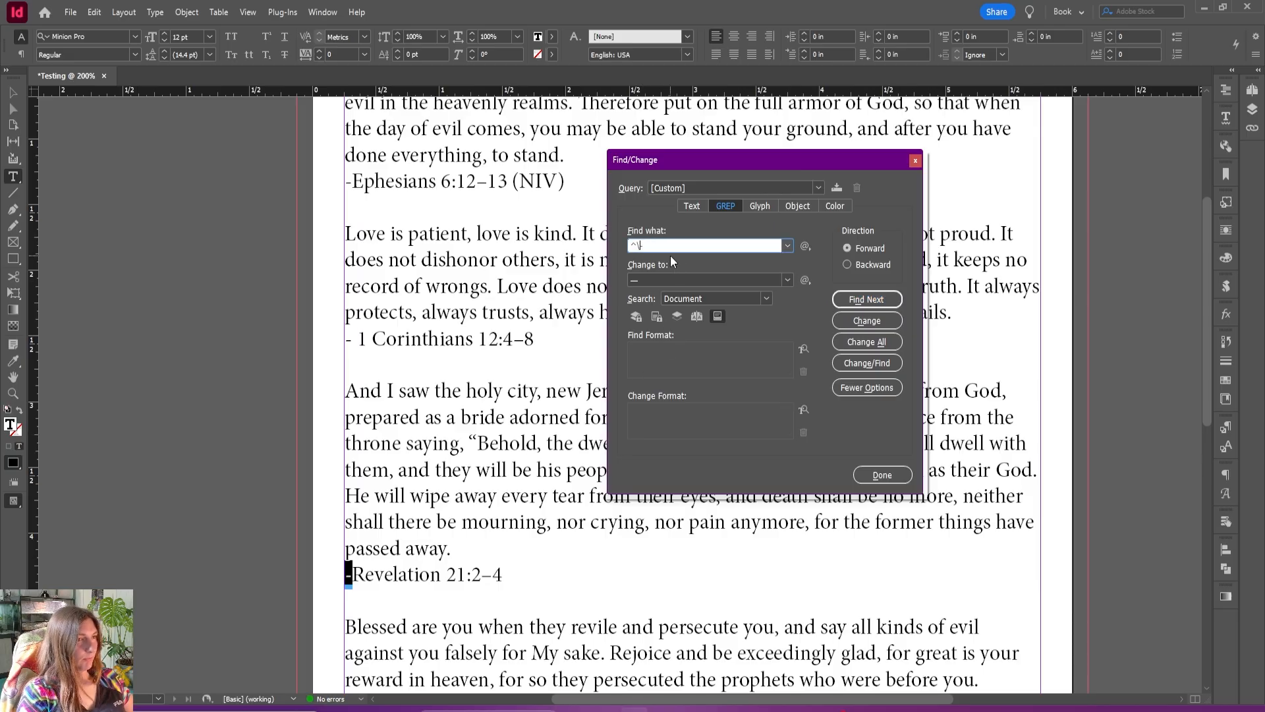
{"action": "key", "text": "BackSpace"}
{"action": "left_click", "coordinate": [859, 293]}
{"action": "left_click", "coordinate": [859, 293]}
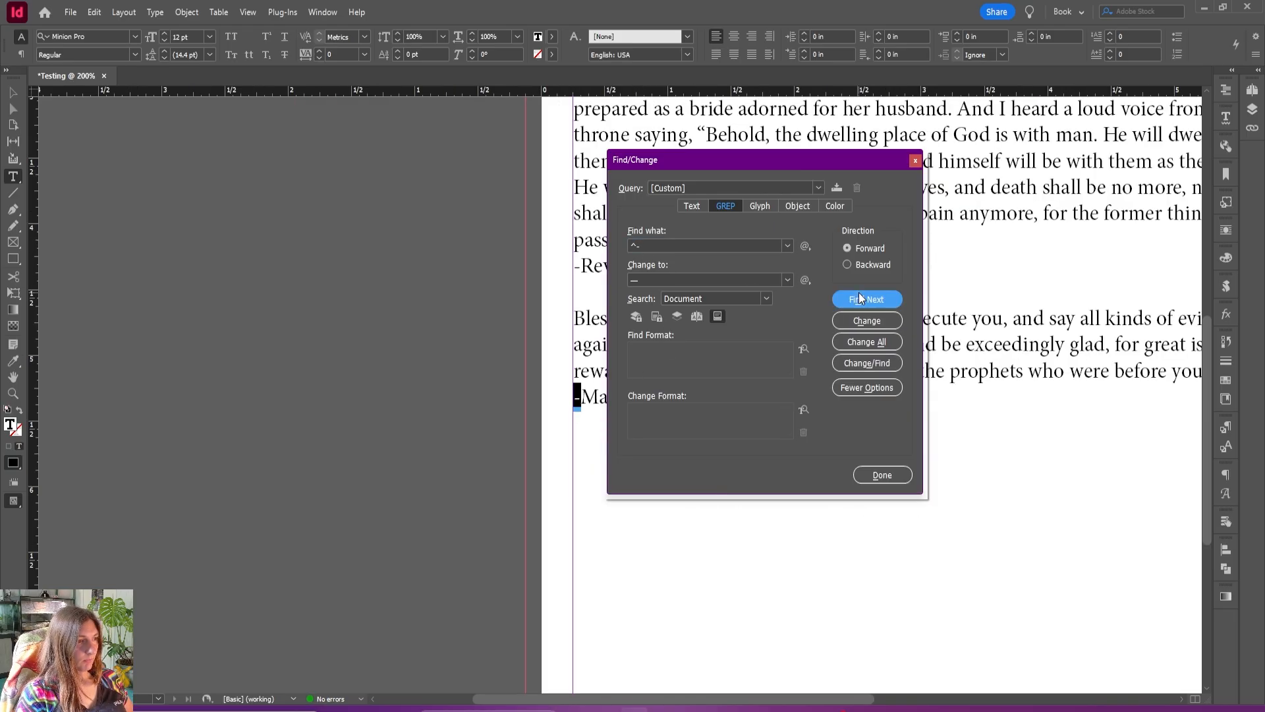
{"action": "left_click", "coordinate": [859, 292]}
{"action": "left_click_drag", "start_coordinate": [774, 164], "coordinate": [983, 159]}
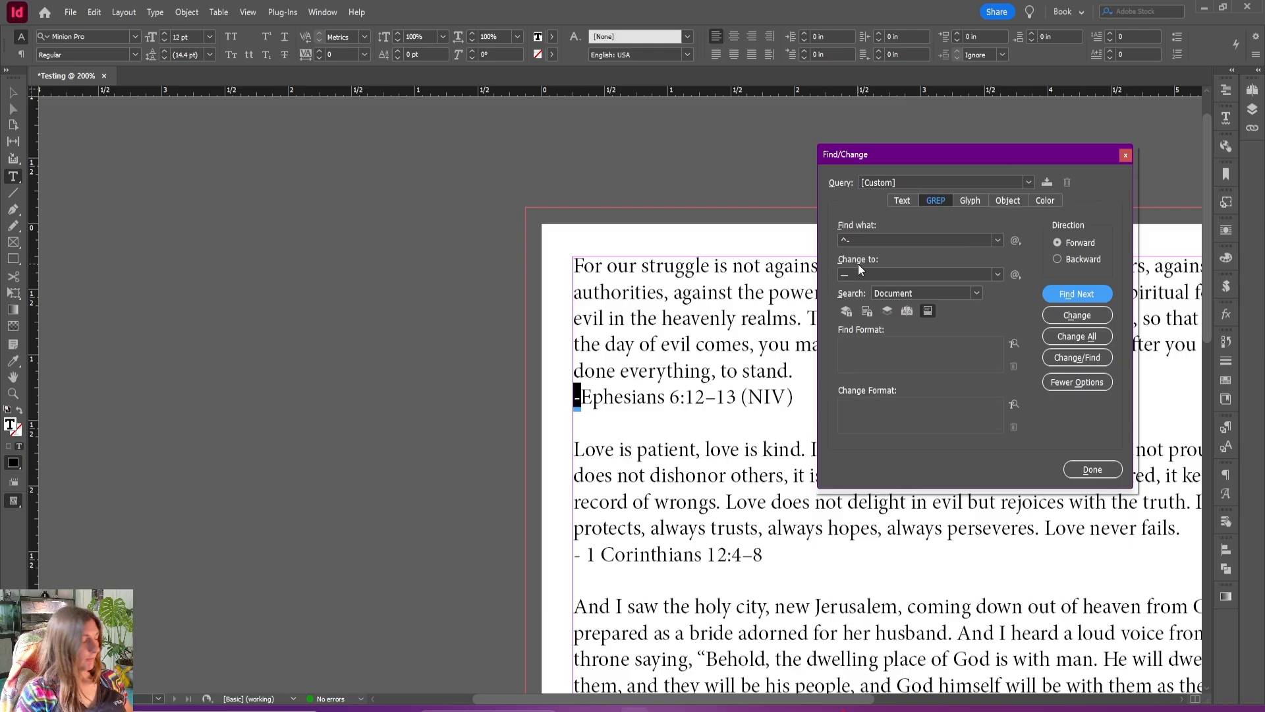
Step: Try escaping the searched character as ^\- and ^\*, and restore the search expression to ^-
{"action": "left_click", "coordinate": [847, 241]}
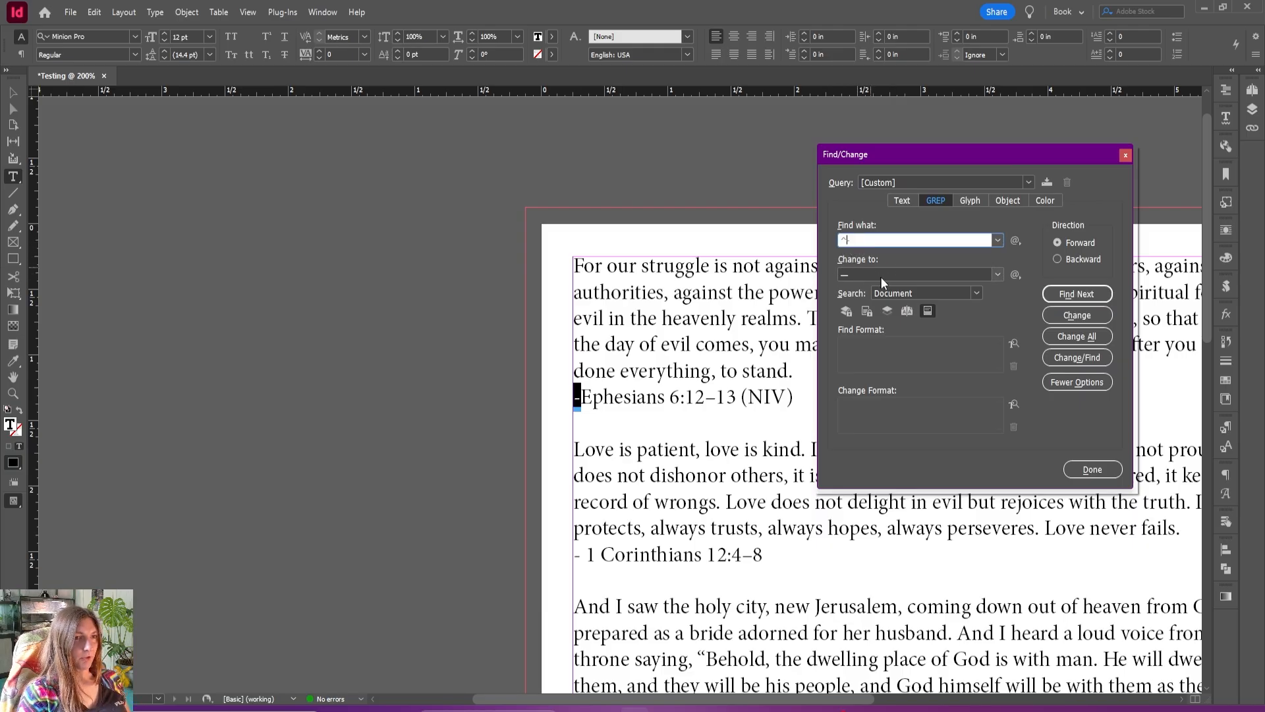
{"action": "type", "text": "\\"}
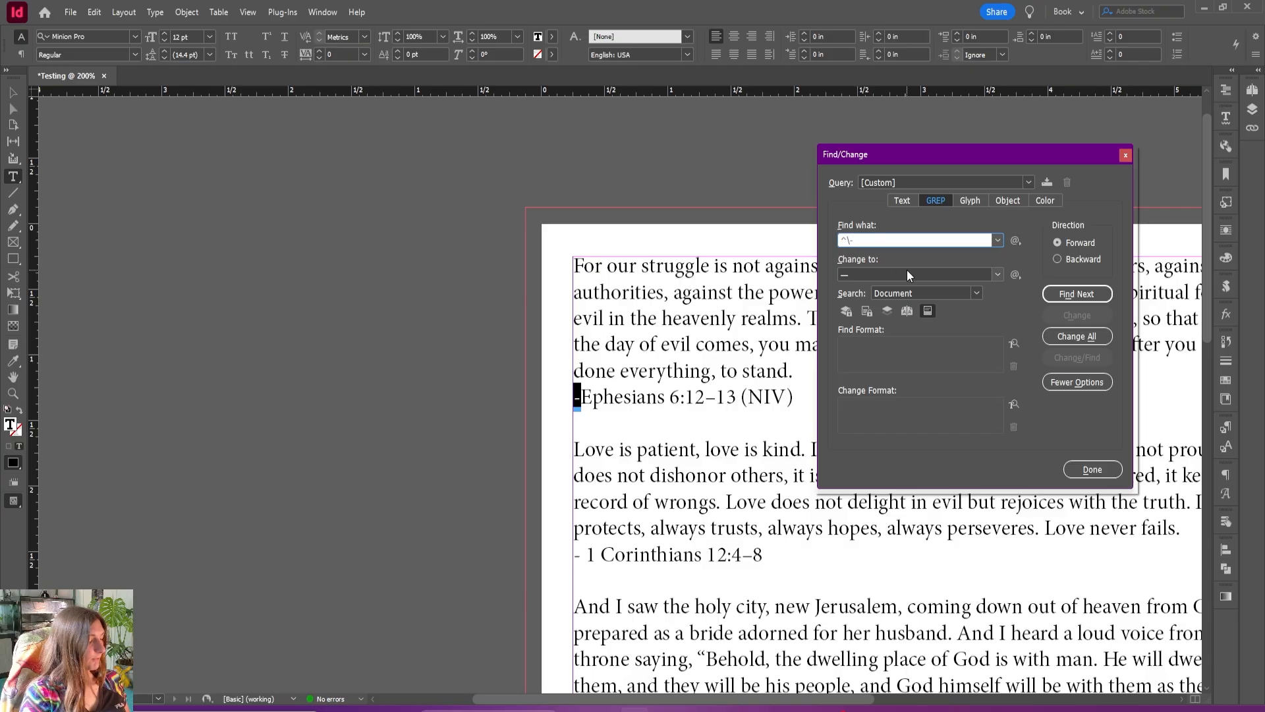
{"action": "type", "text": "*"}
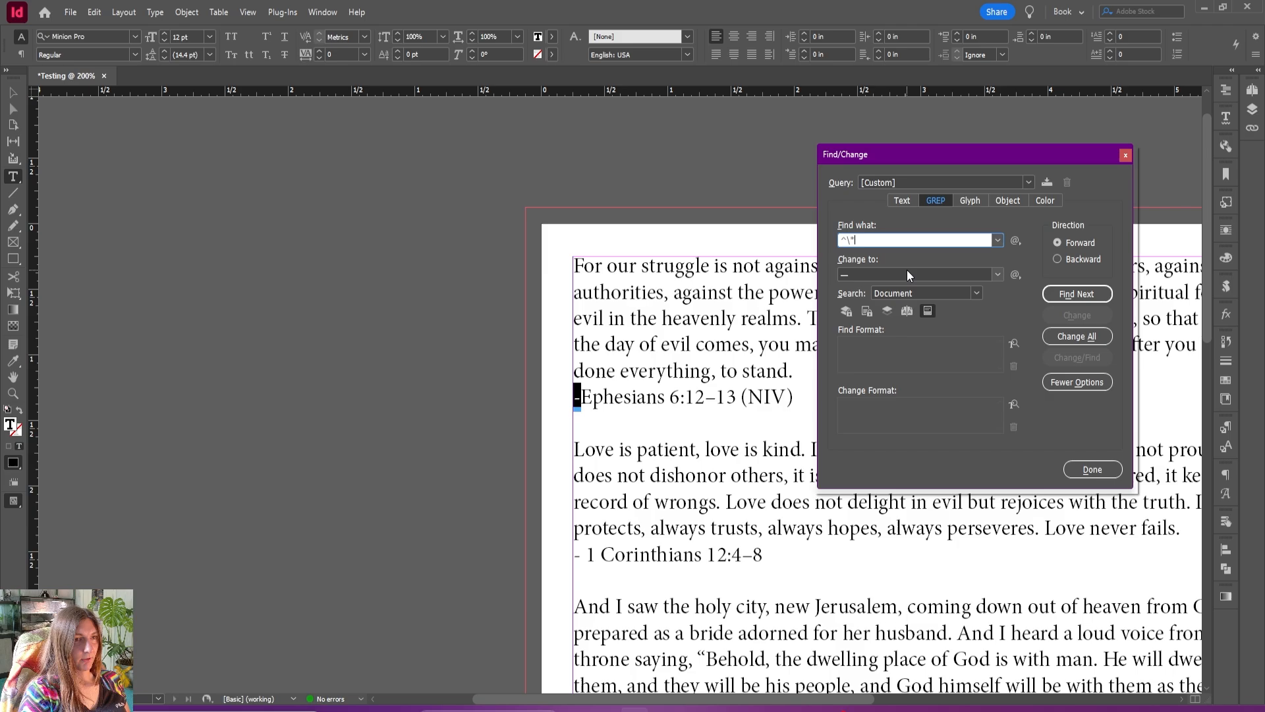
{"action": "key", "text": "BackSpace"}
{"action": "key", "text": "BackSpace"}
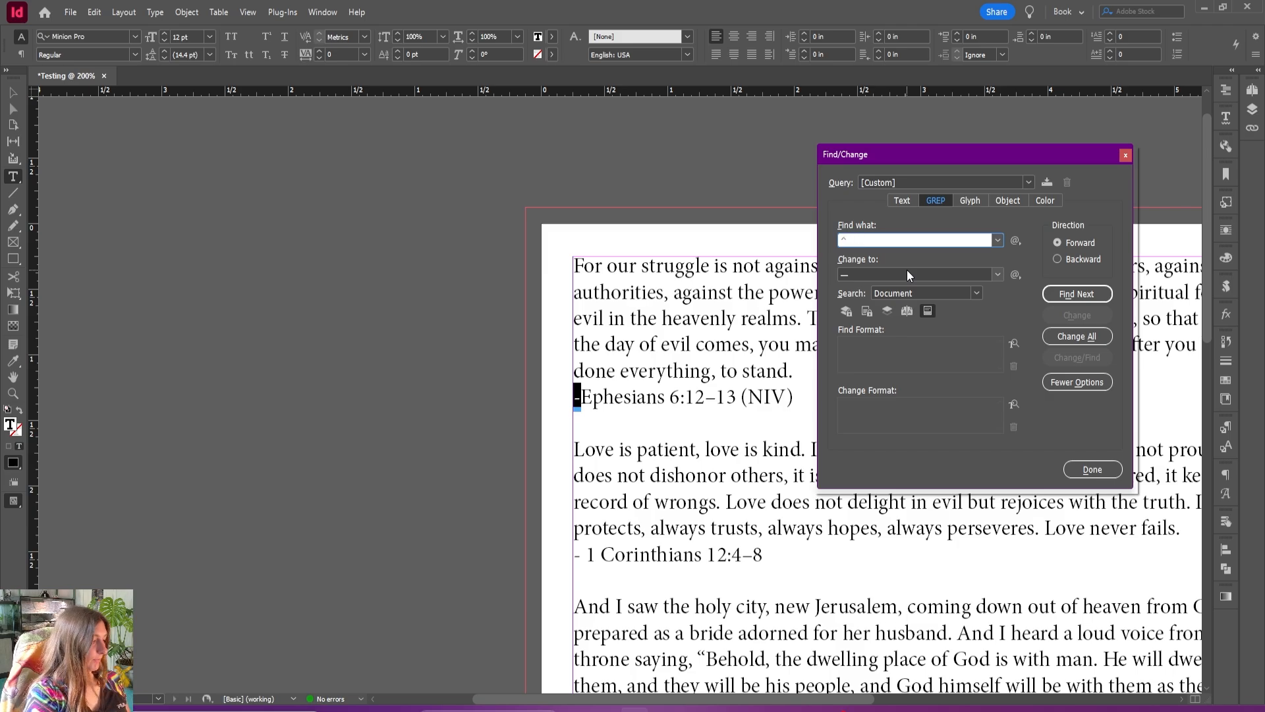
Step: Search the document for line-start hyphens with ^-, continuing through the matches to the Matthew citation
{"action": "left_click", "coordinate": [1097, 298]}
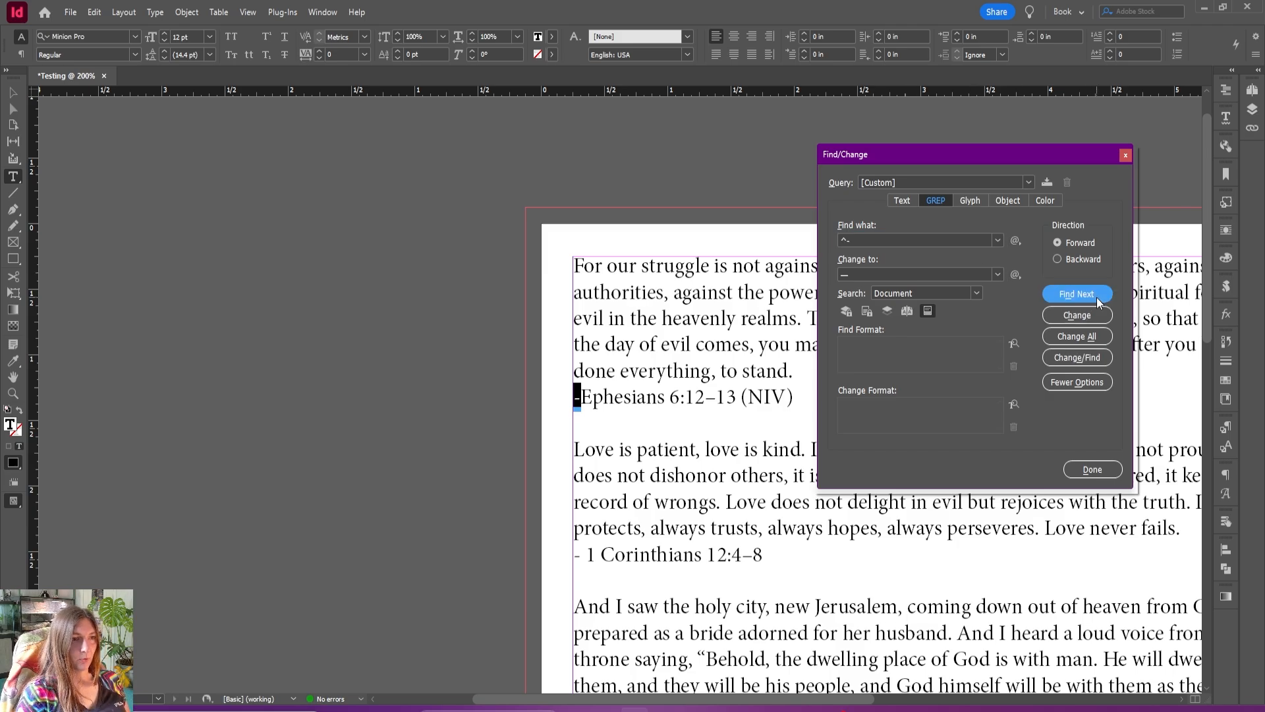
{"action": "left_click", "coordinate": [1076, 294]}
{"action": "left_click", "coordinate": [1076, 293]}
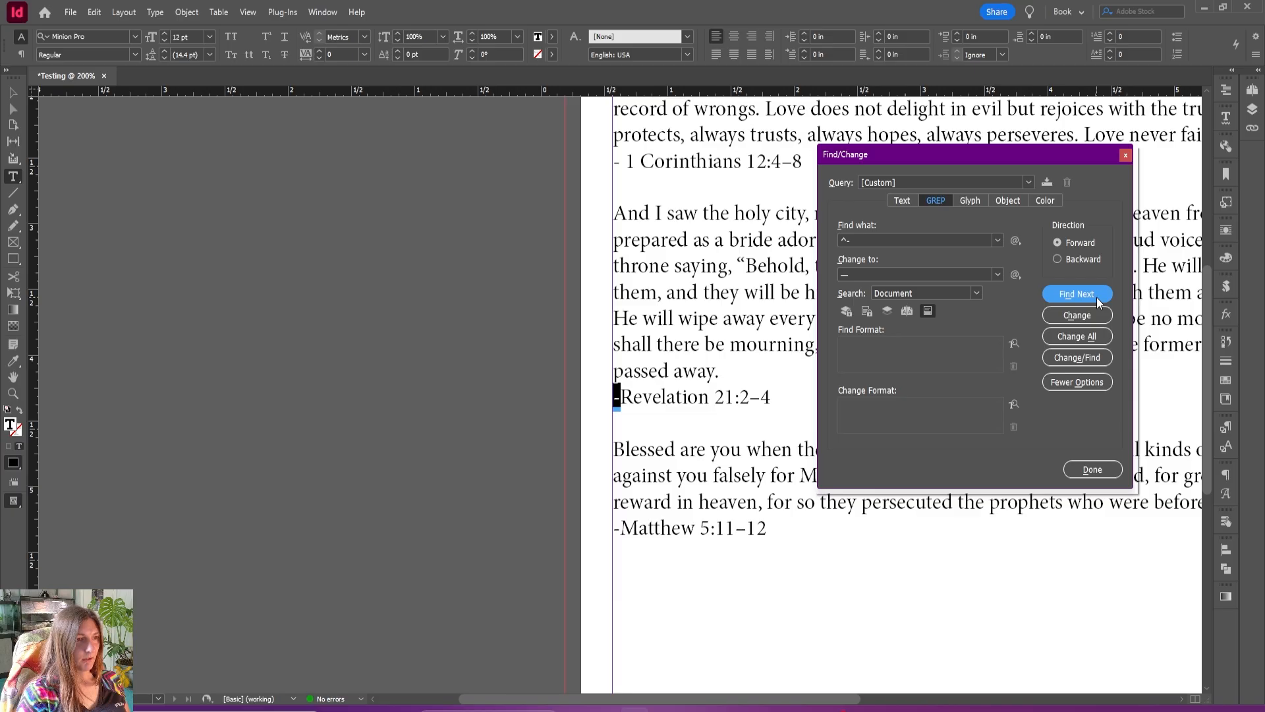
{"action": "left_click", "coordinate": [1096, 298]}
{"action": "scroll", "coordinate": [634, 247], "scroll_direction": "up", "scroll_amount": 3}
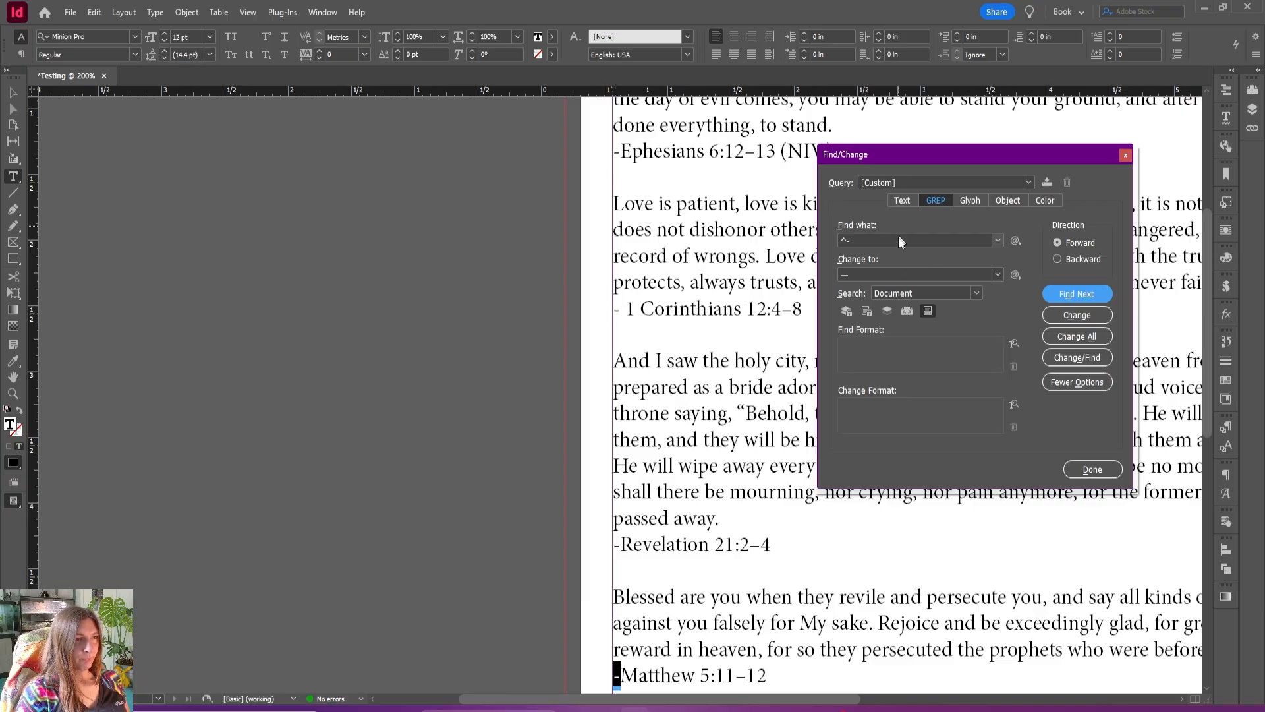
Step: Add a space between the caret and the hyphen in the search expression and search the document with it
{"action": "left_click", "coordinate": [845, 241]}
{"action": "key", "text": "BackSpace"}
{"action": "left_click", "coordinate": [847, 240]}
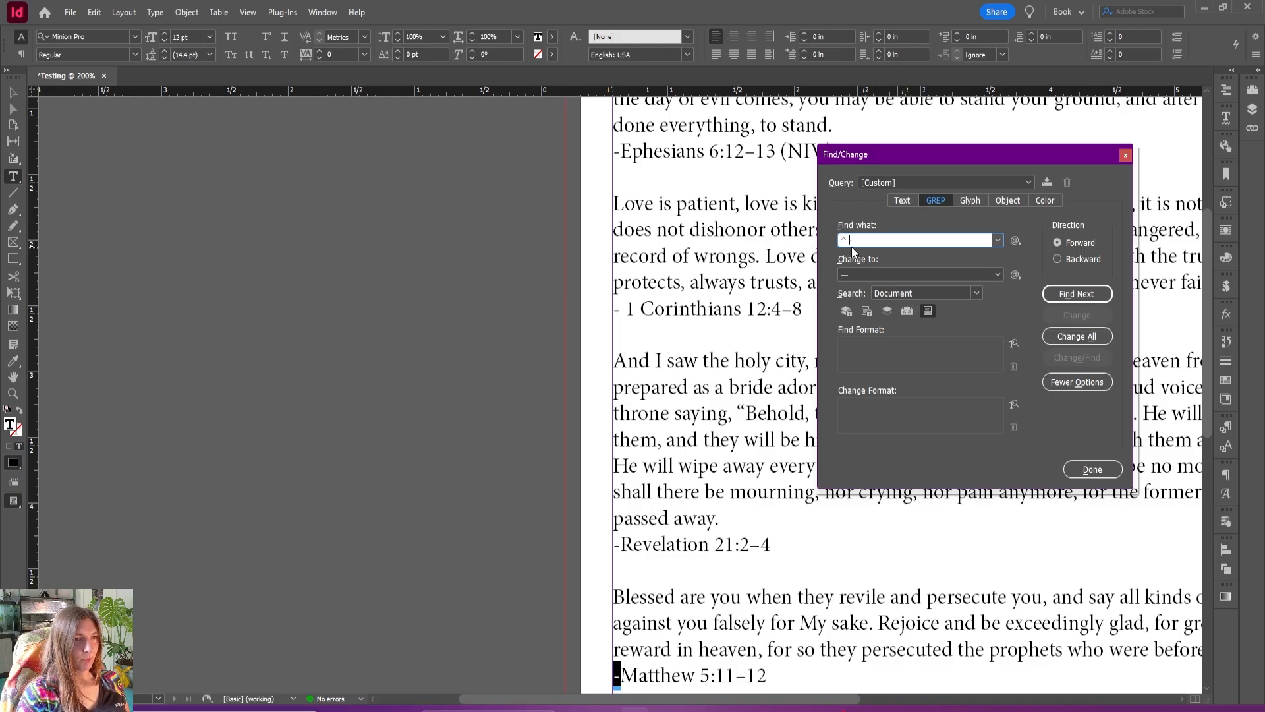
{"action": "type", "text": "-"}
{"action": "left_click", "coordinate": [1084, 298]}
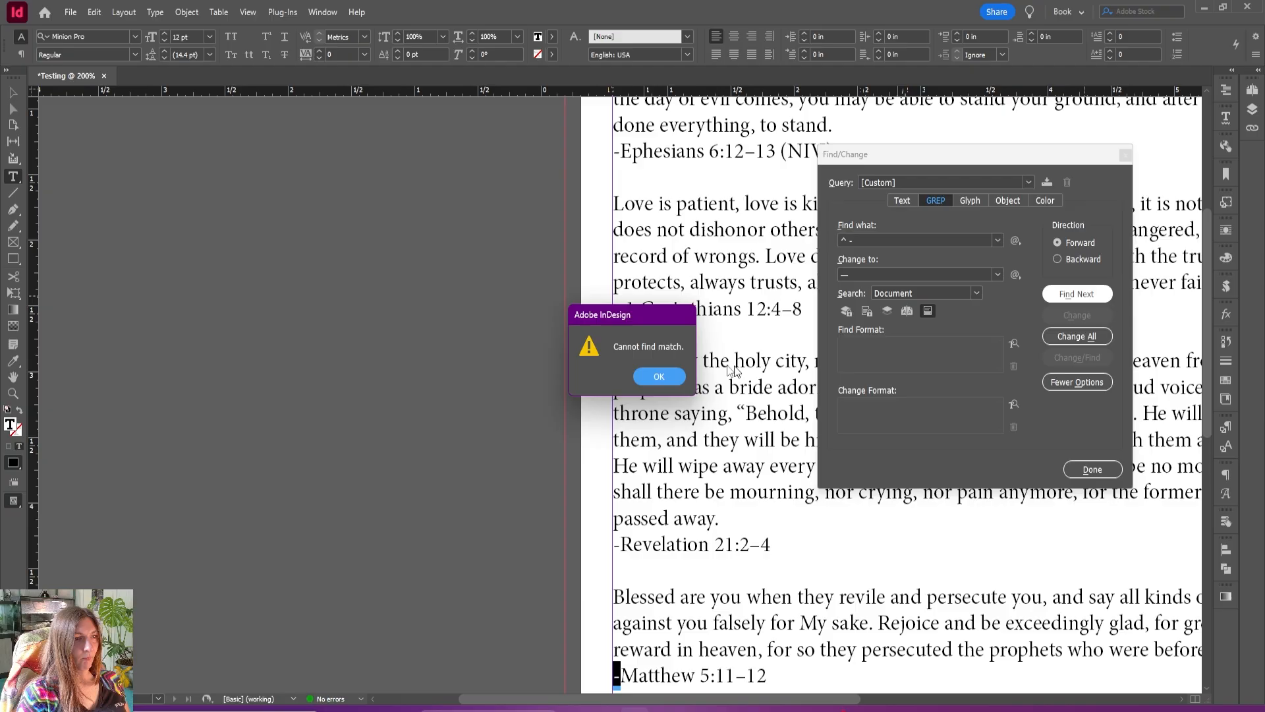
Step: Move the space in the search expression to after the hyphen and change the match before 1 Corinthians to an em dash
{"action": "left_click", "coordinate": [666, 373]}
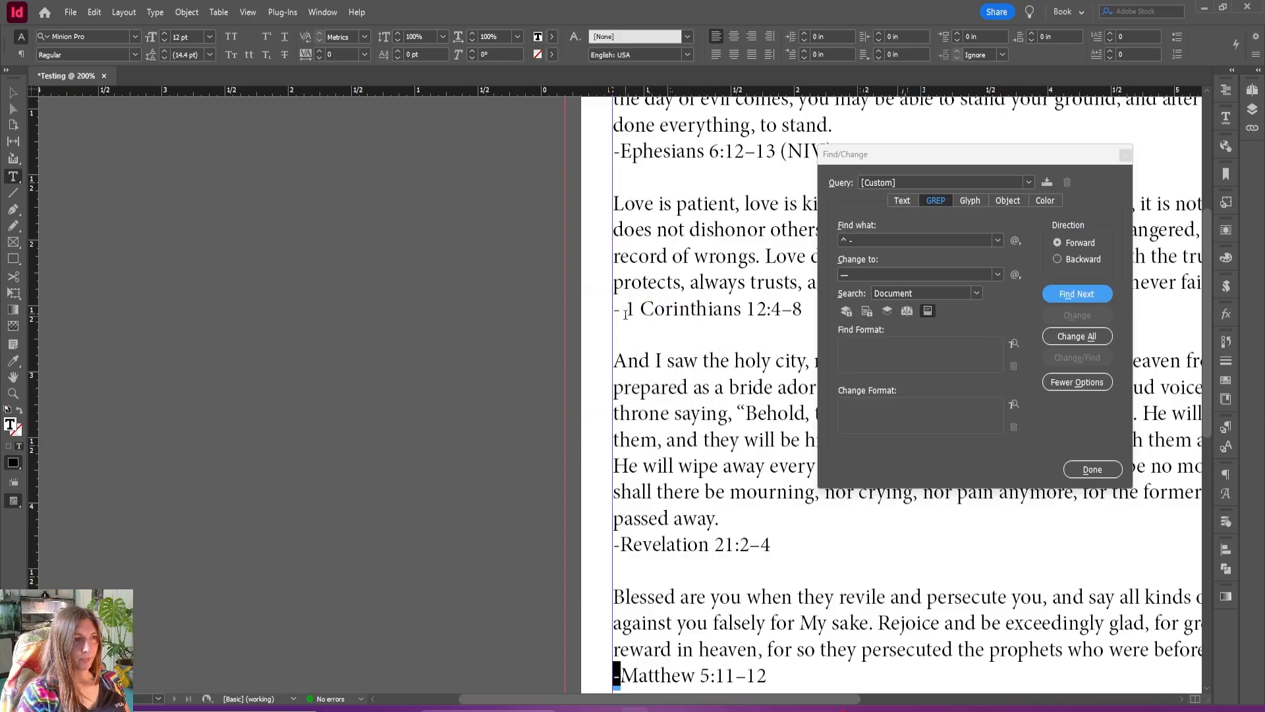
{"action": "left_click", "coordinate": [851, 239]}
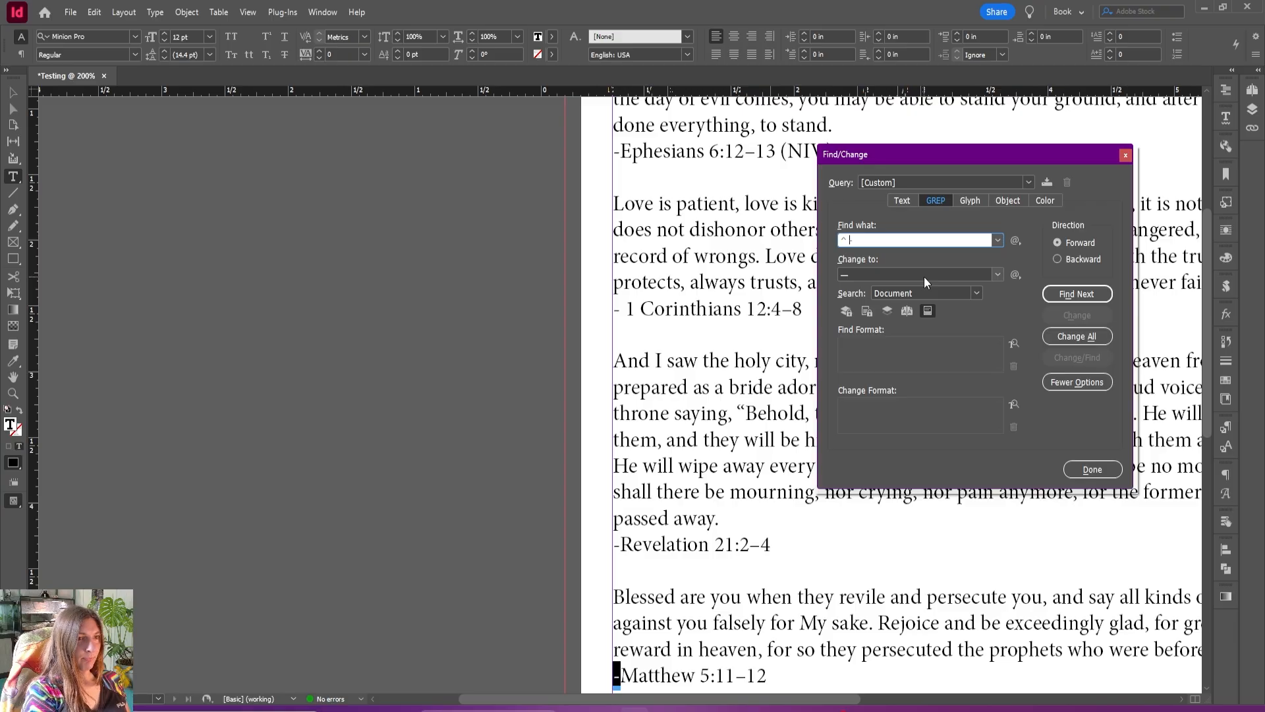
{"action": "key", "text": "BackSpace"}
{"action": "key", "text": "BackSpace"}
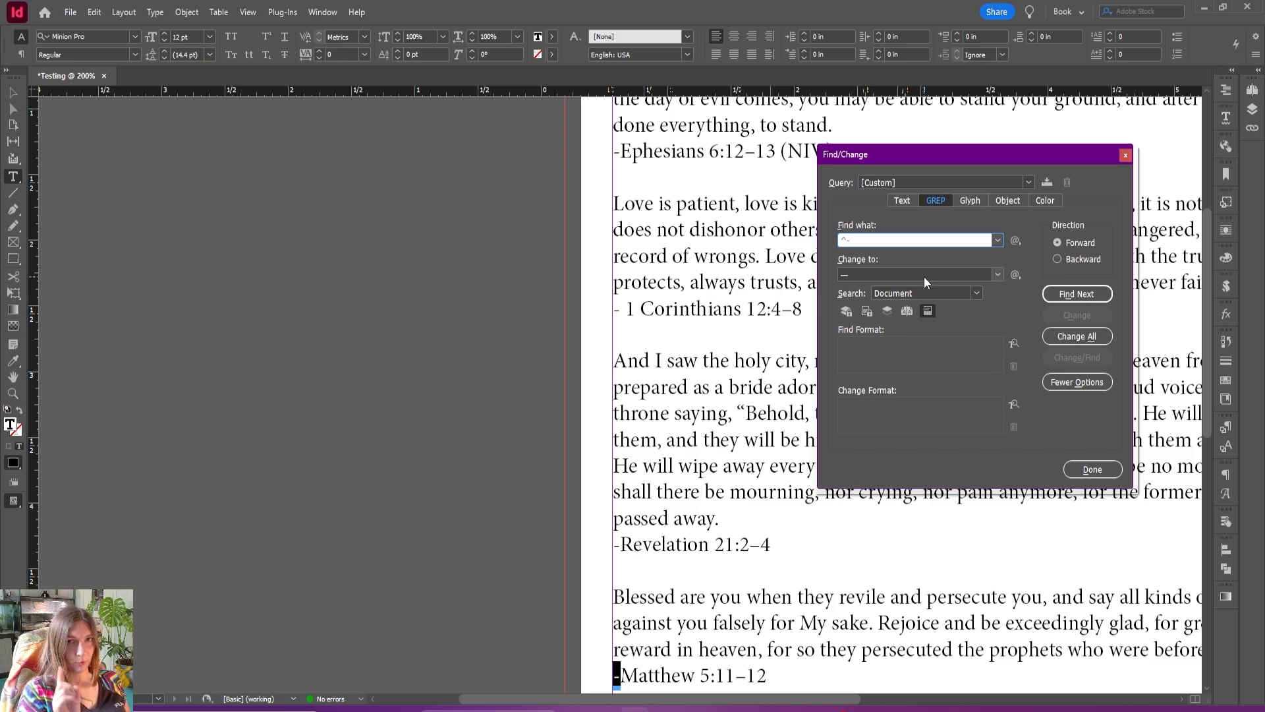
{"action": "left_click", "coordinate": [1073, 298]}
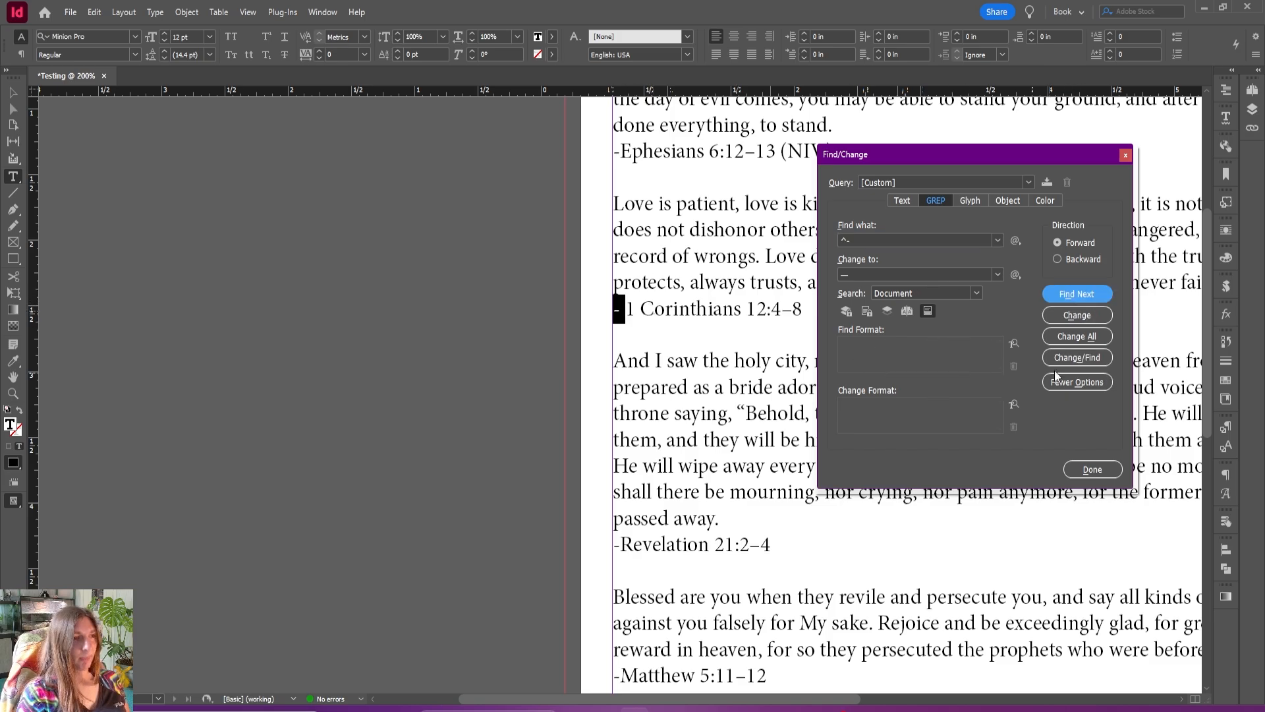
{"action": "left_click", "coordinate": [1073, 318]}
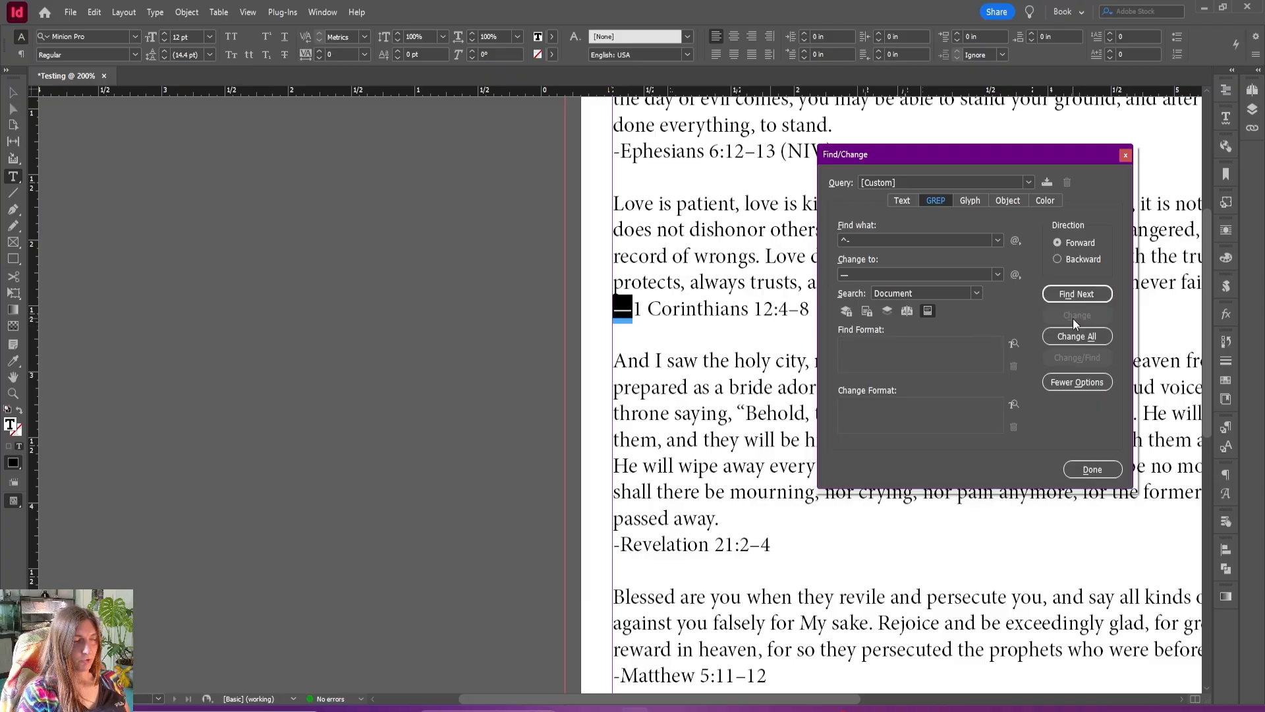
{"action": "left_click", "coordinate": [1074, 299]}
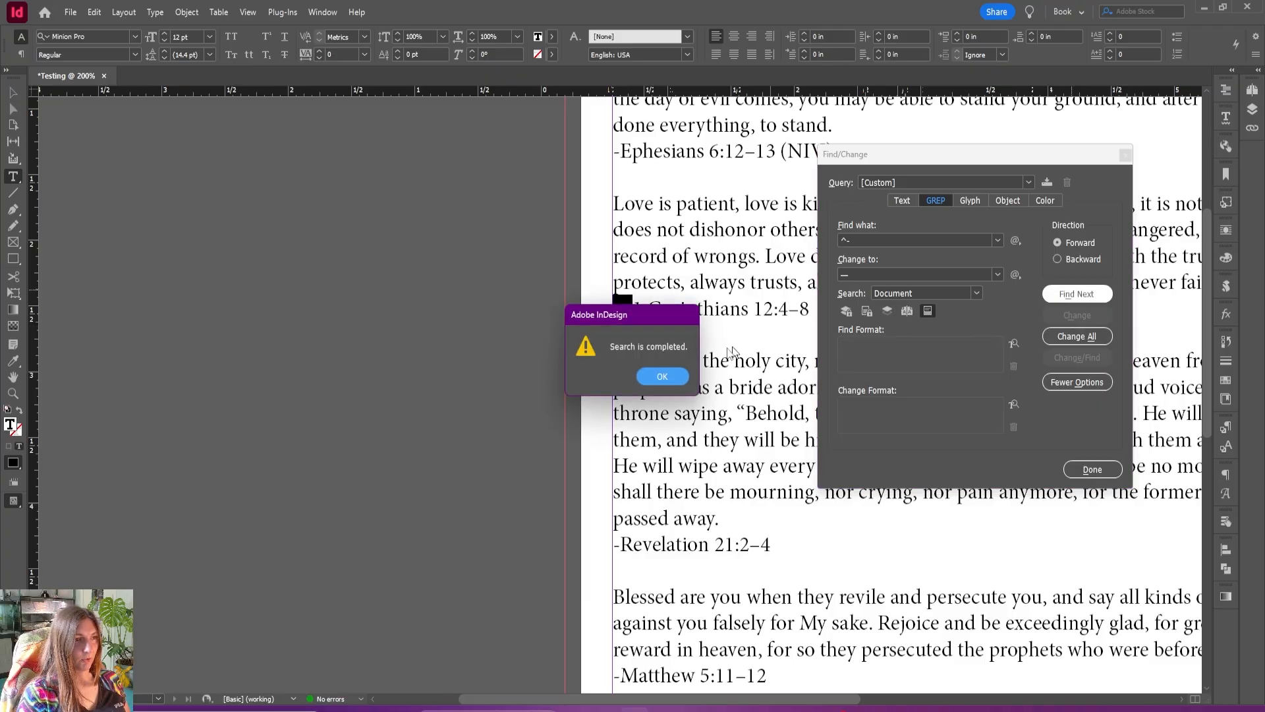
{"action": "left_click", "coordinate": [654, 373]}
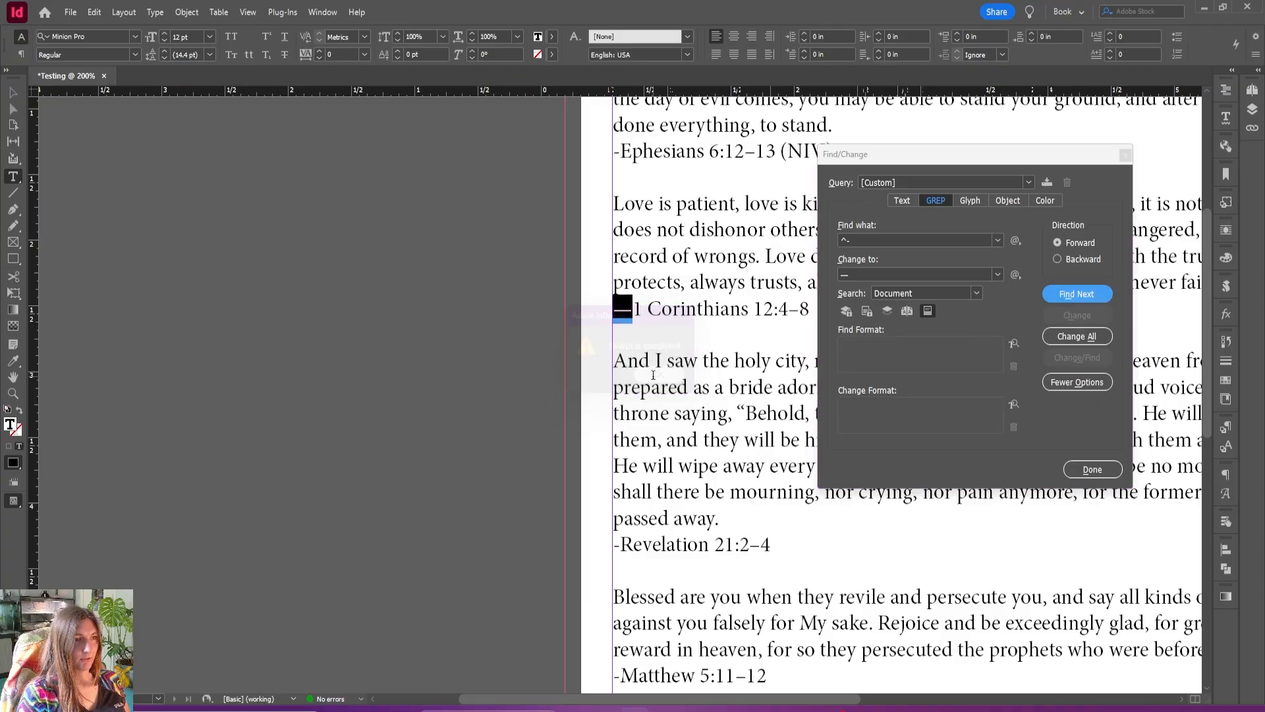
Step: Remove the trailing space so the search expression reads ^- and change the hyphens before Revelation and Matthew to em dashes
{"action": "left_click", "coordinate": [854, 241]}
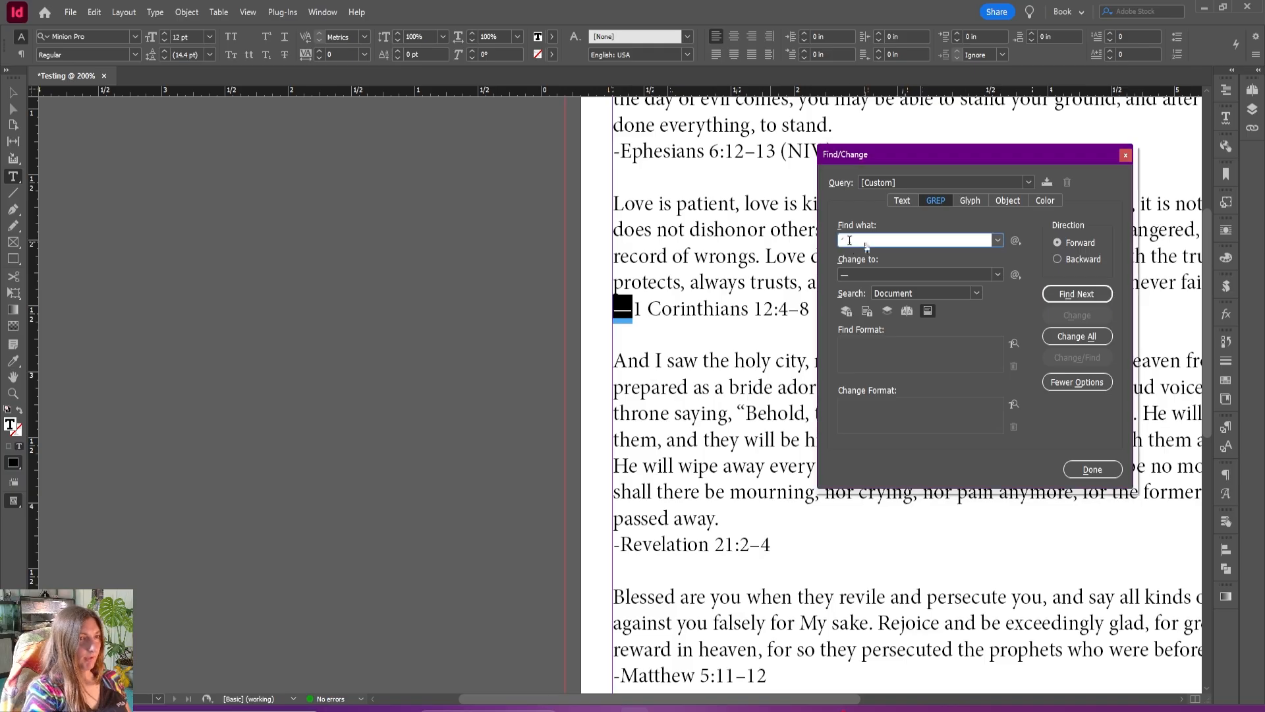
{"action": "left_click", "coordinate": [1064, 289]}
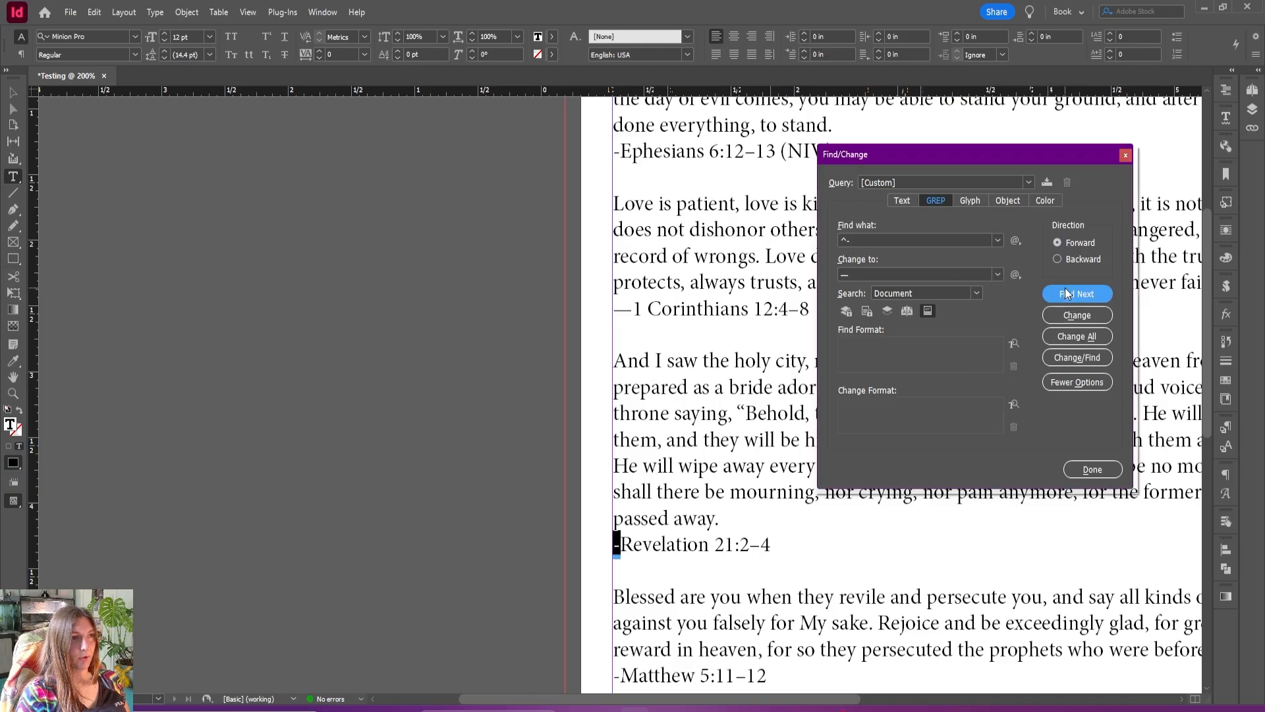
{"action": "left_click", "coordinate": [1107, 315]}
{"action": "left_click", "coordinate": [1076, 293]}
{"action": "left_click", "coordinate": [1084, 316]}
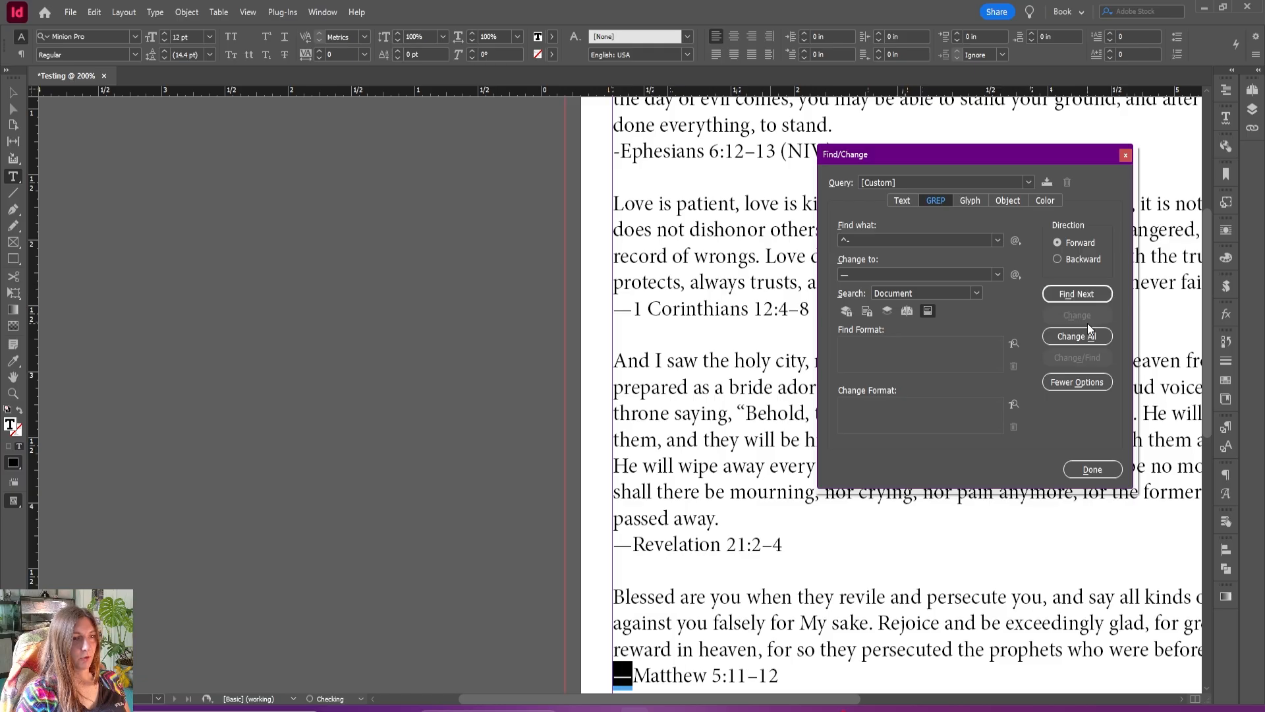
Step: Change all remaining line-start hyphens in the document to em dashes and close Find/Change
{"action": "left_click", "coordinate": [1079, 334]}
{"action": "key", "text": "Return"}
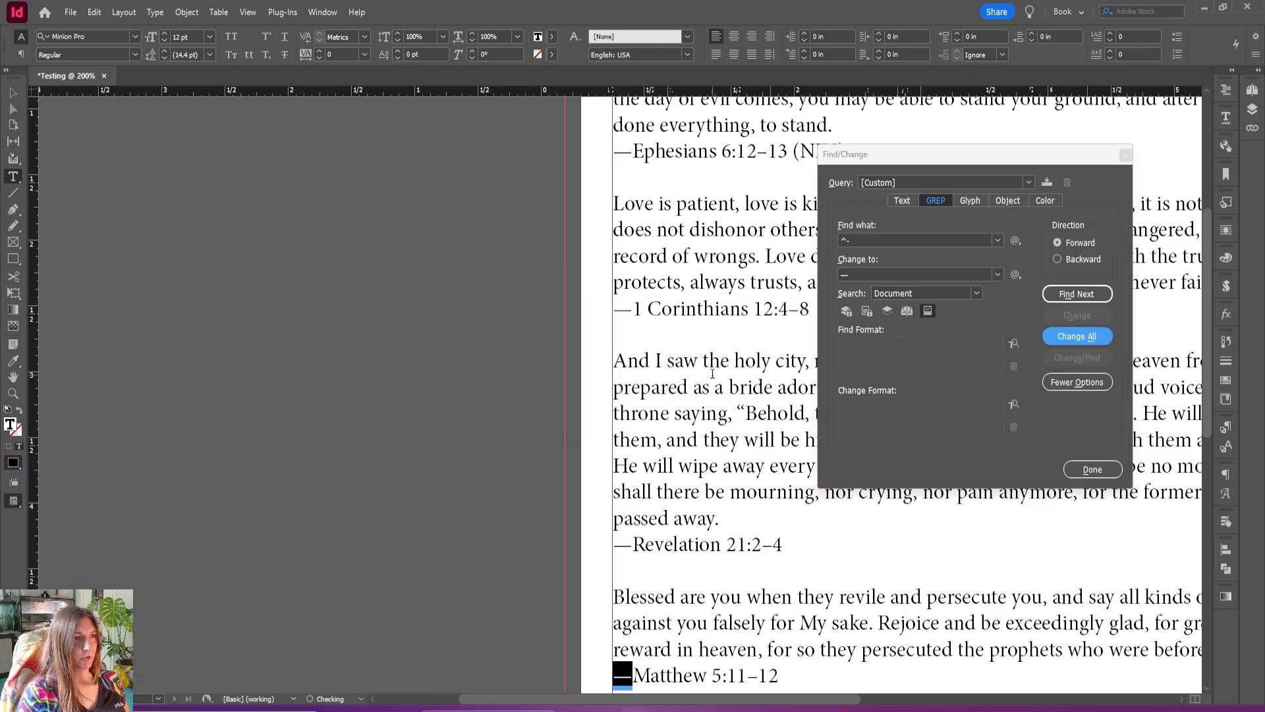
{"action": "left_click_drag", "start_coordinate": [1075, 156], "coordinate": [765, 208]}
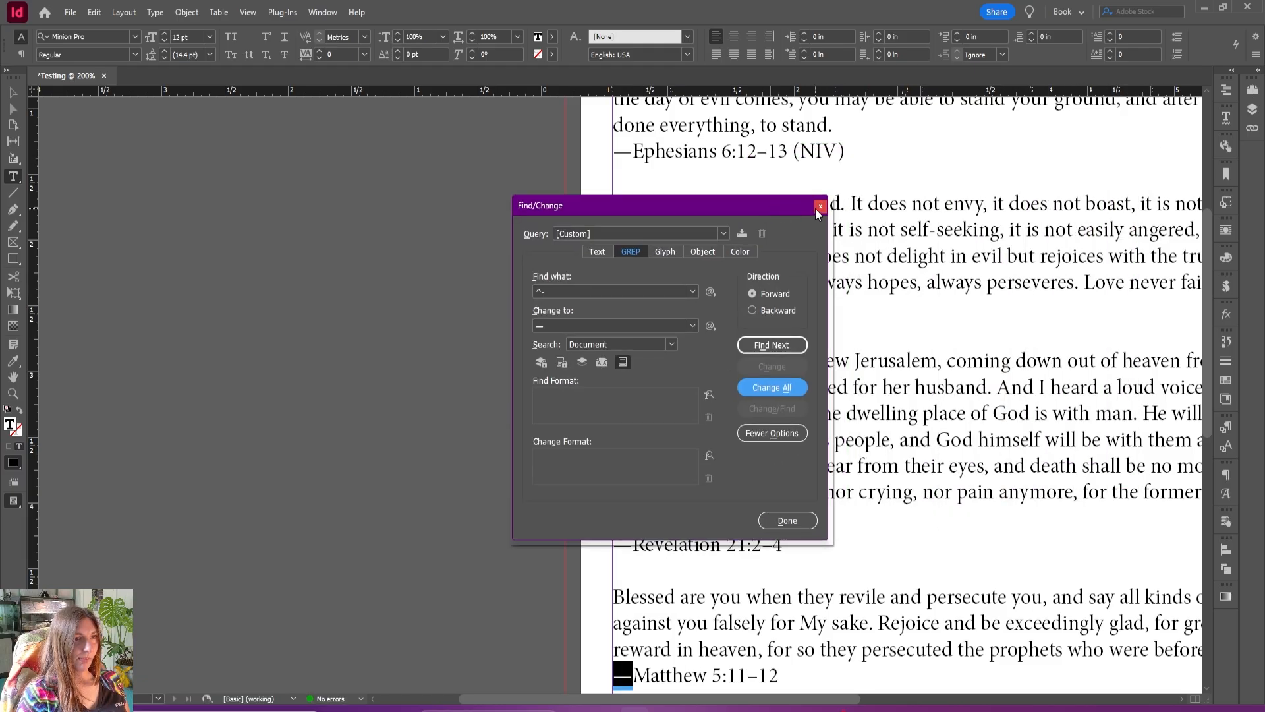
{"action": "left_click", "coordinate": [817, 206]}
Step: Delete the em dash before the Matthew 5:11–12 citation and insert an em dash there again
{"action": "key", "text": "BackSpace"}
{"action": "scroll", "coordinate": [672, 348], "scroll_direction": "down", "scroll_amount": 1}
{"action": "scroll", "coordinate": [673, 348], "scroll_direction": "down", "scroll_amount": 2}
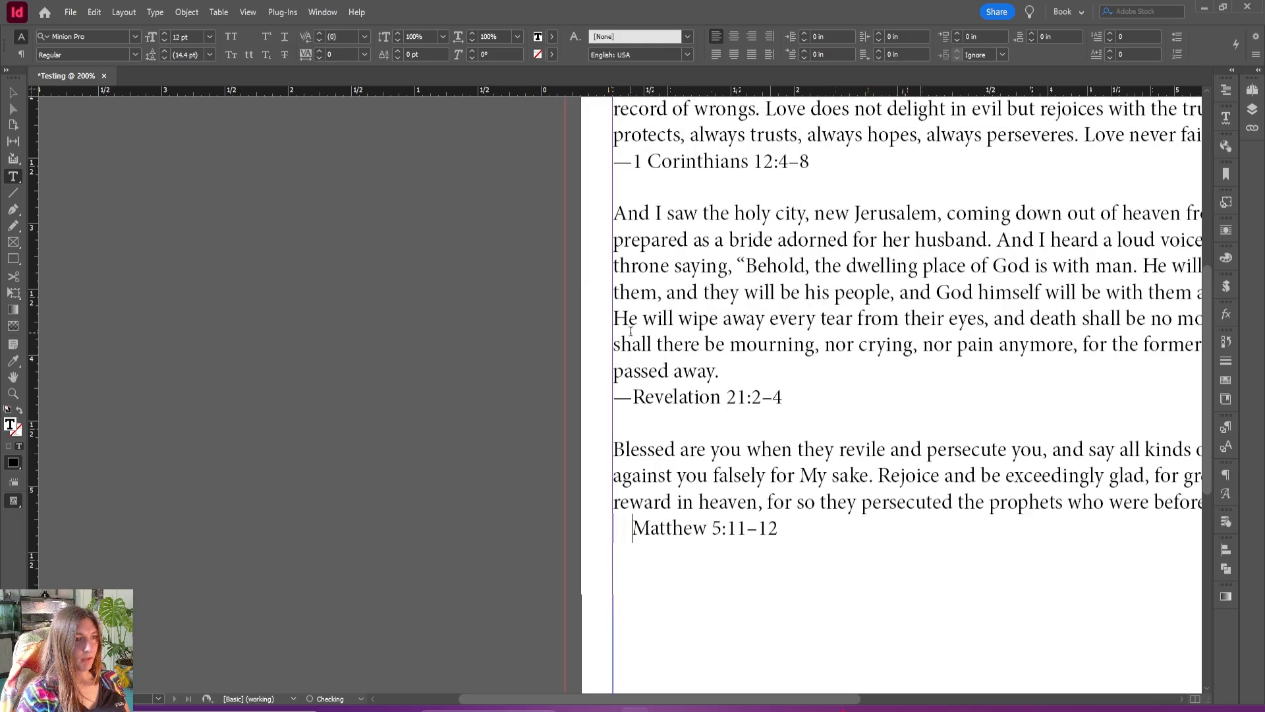
{"action": "key", "text": "BackSpace"}
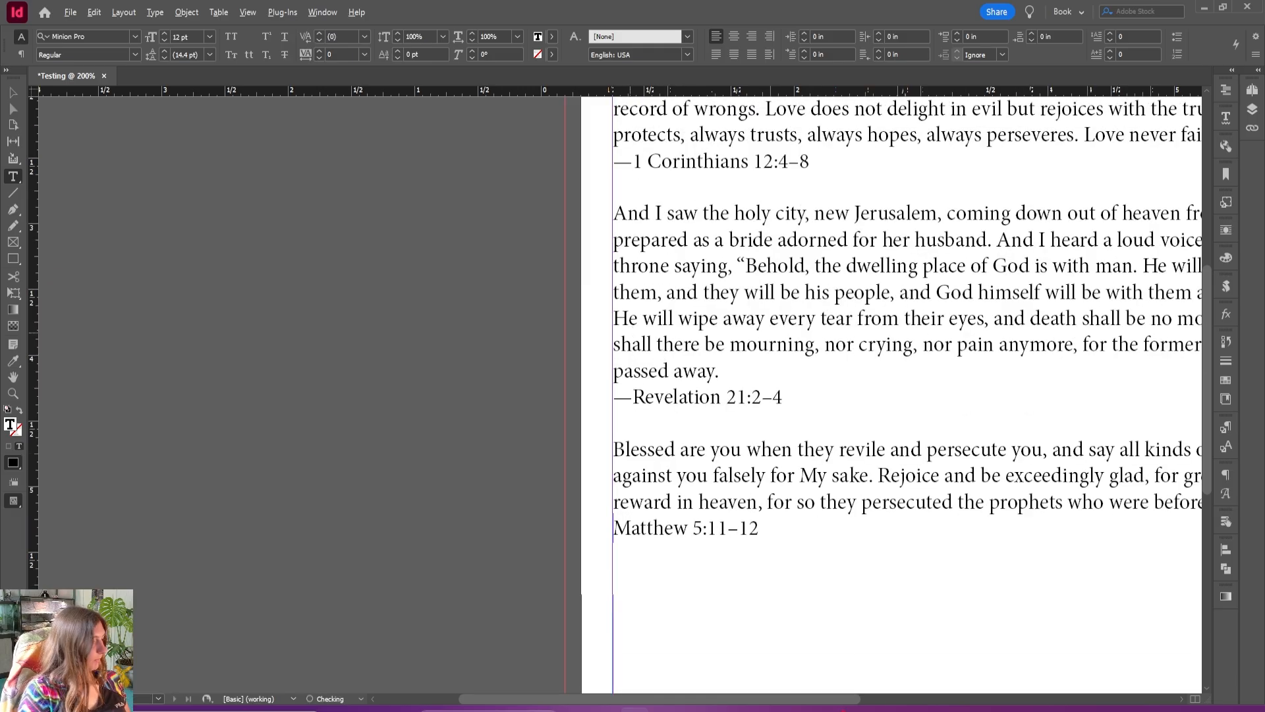
{"action": "type", "text": "—"}
{"action": "key", "text": "Escape"}
{"action": "key", "text": "ctrl+minus"}
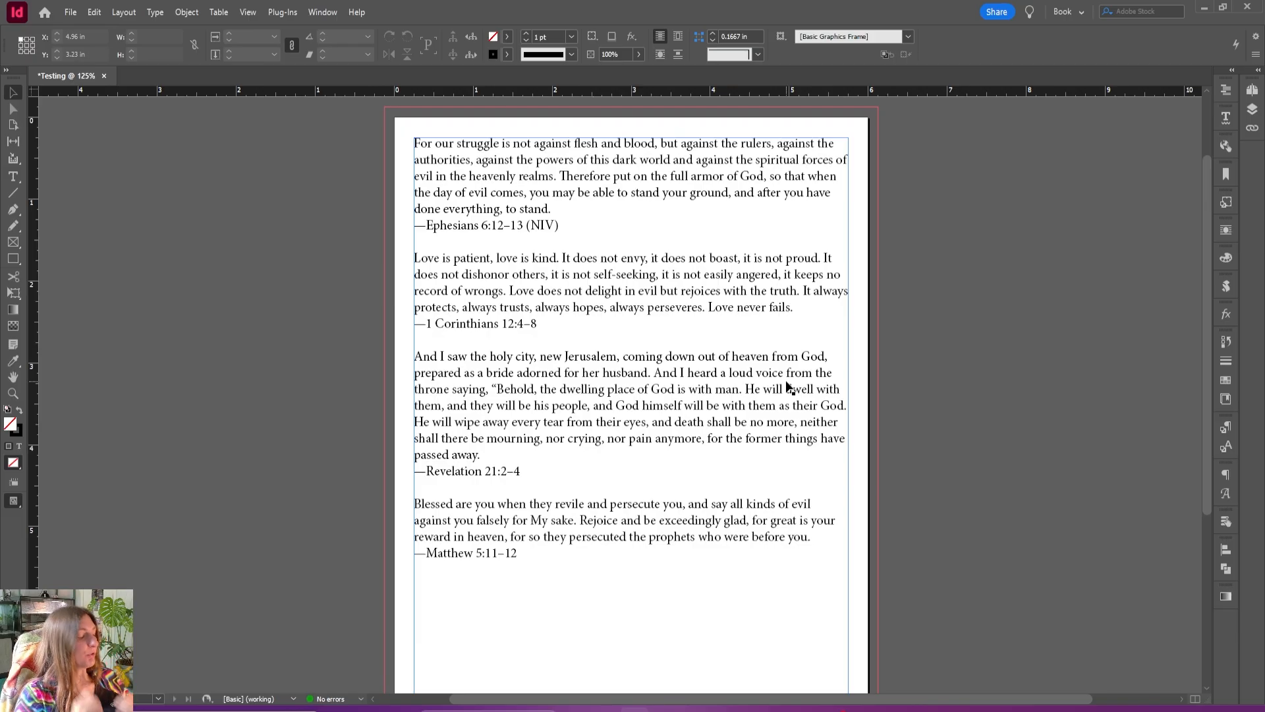
{"action": "scroll", "coordinate": [789, 387], "scroll_direction": "up", "scroll_amount": 1}
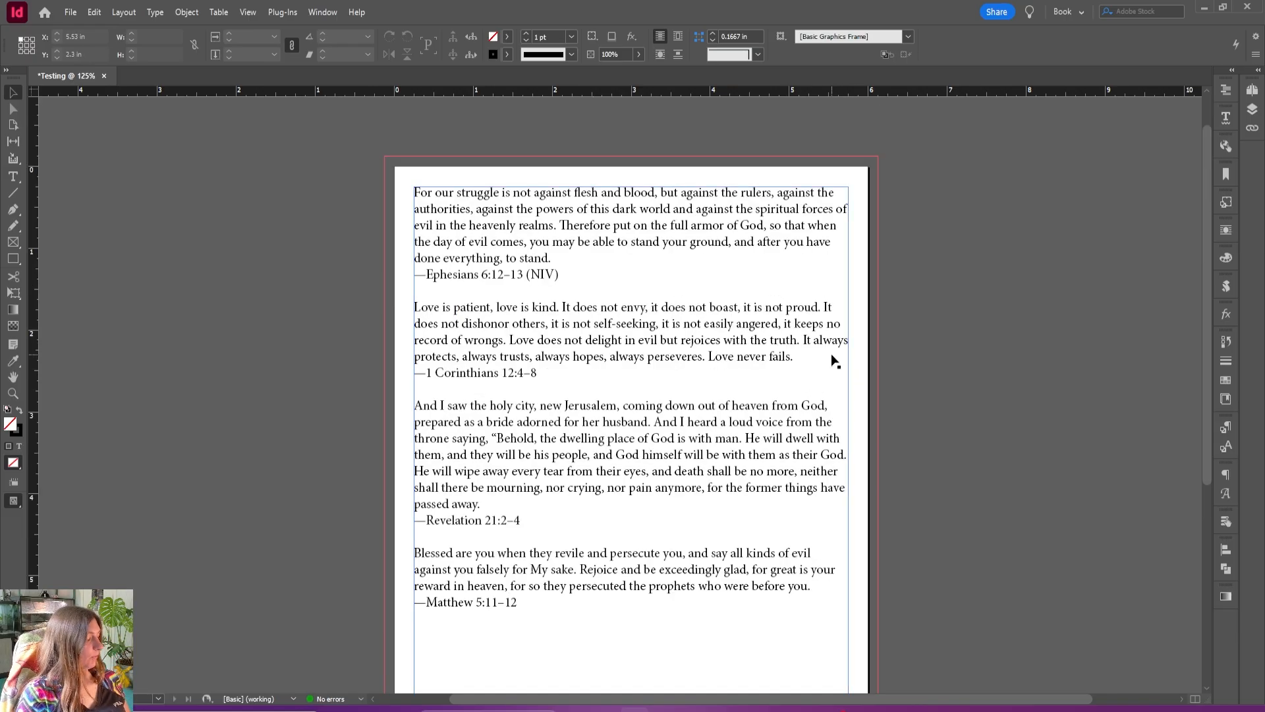
Step: Reopen Find/Change and set the GREP search expression to (\d):(\d) to match the colons between digits
{"action": "key", "text": "ctrl+f"}
{"action": "left_click_drag", "start_coordinate": [705, 135], "coordinate": [949, 194]}
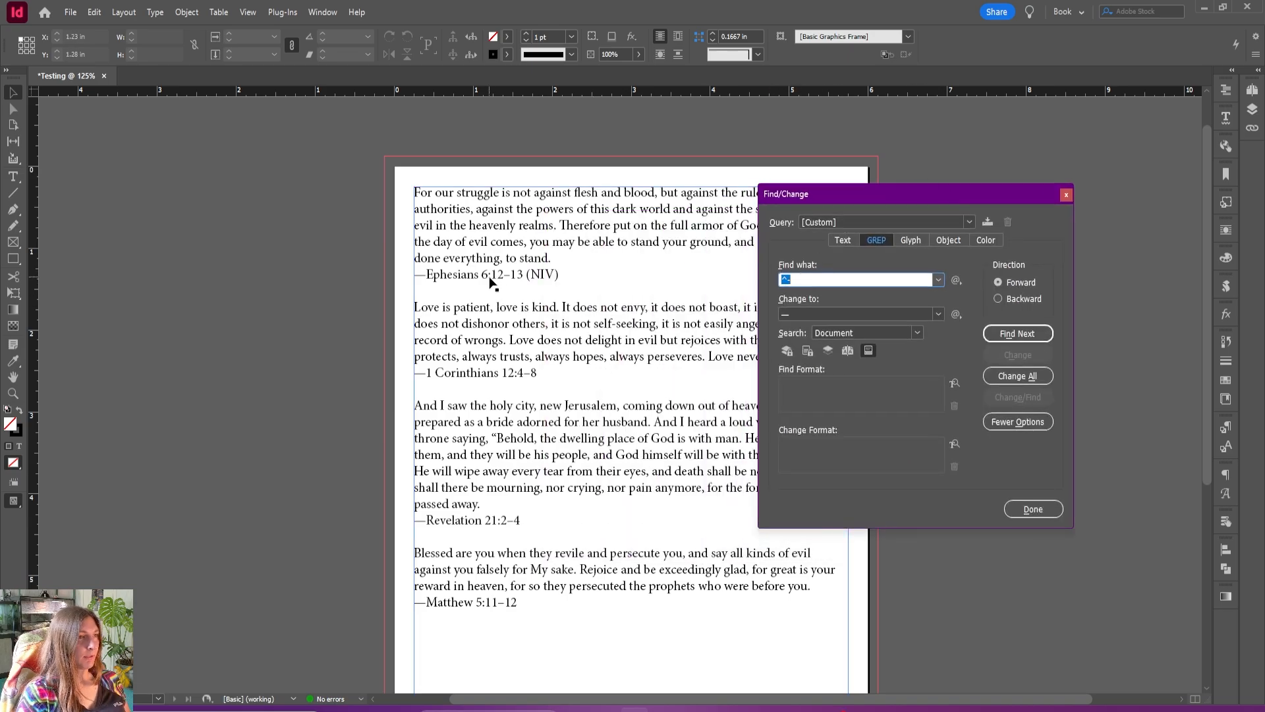
{"action": "scroll", "coordinate": [491, 280], "scroll_direction": "up", "scroll_amount": 4}
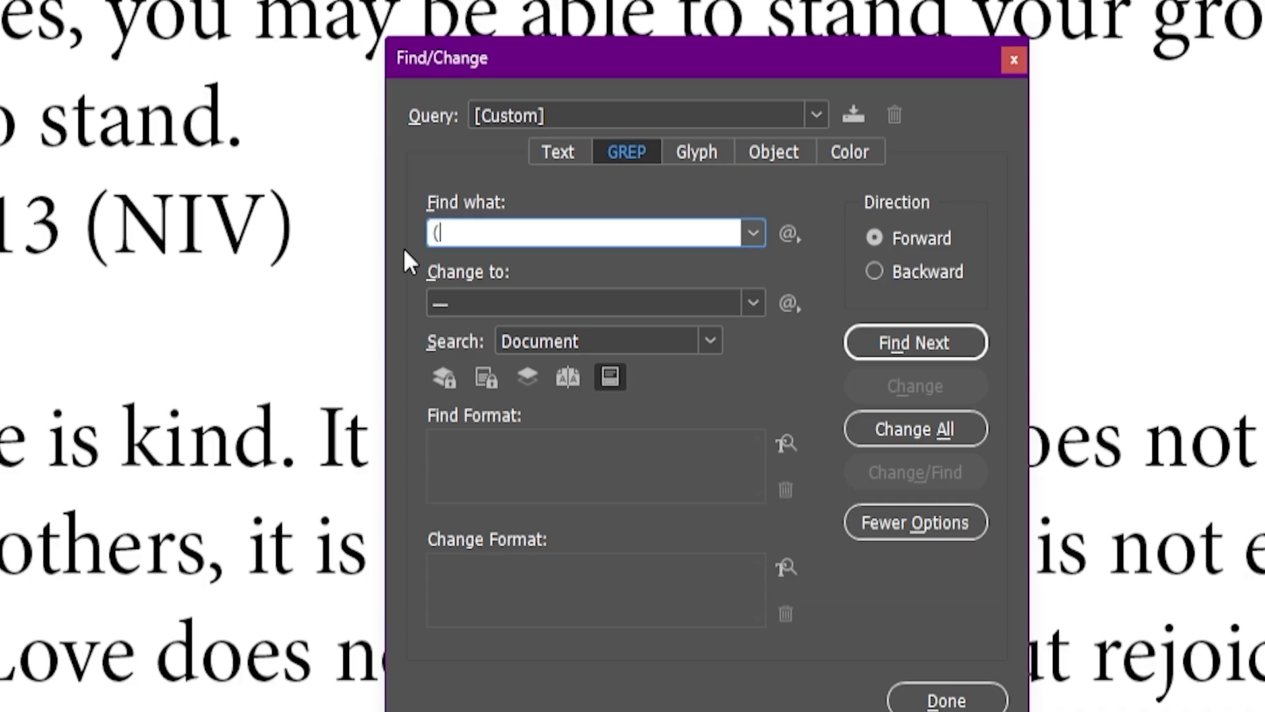
{"action": "type", "text": "\\d):(\\d)"}
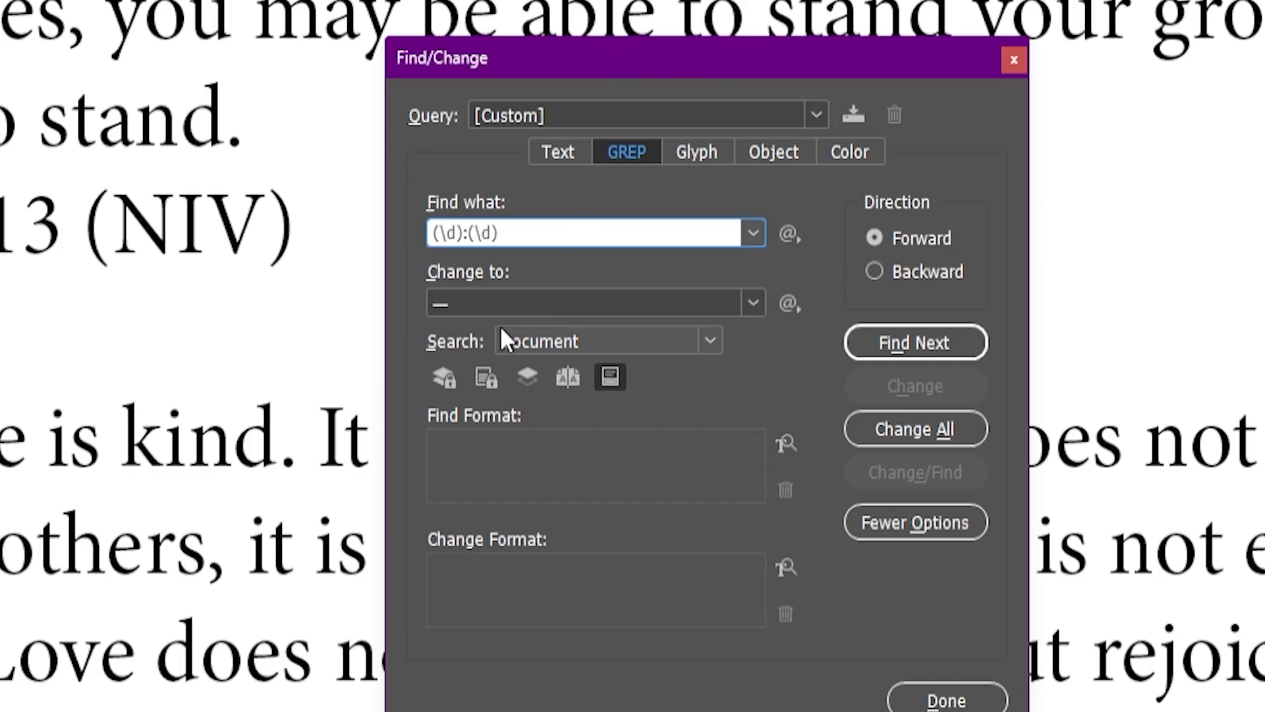
Step: Set the replacement expression to $1\&$2 and apply it to the Ephesians verse reference
{"action": "key", "text": "Tab"}
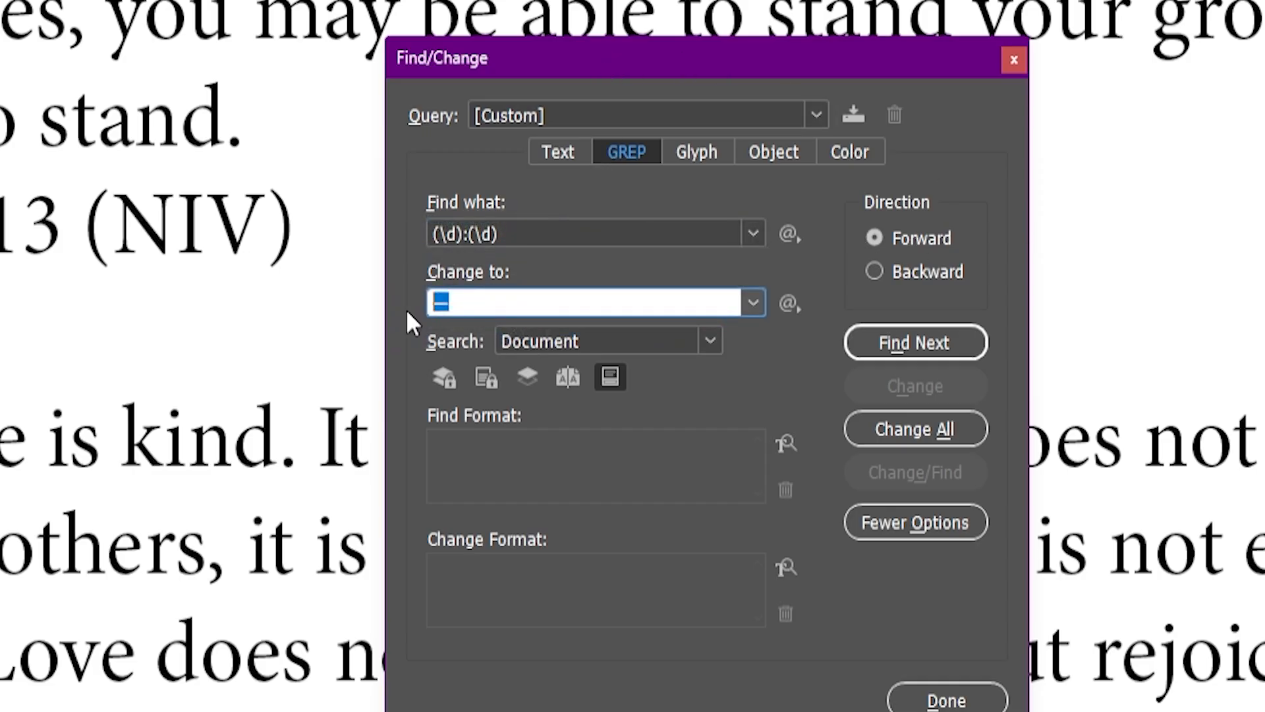
{"action": "type", "text": "$2"}
{"action": "key", "text": "BackSpace"}
{"action": "type", "text": "1"}
{"action": "type", "text": "\\&$2"}
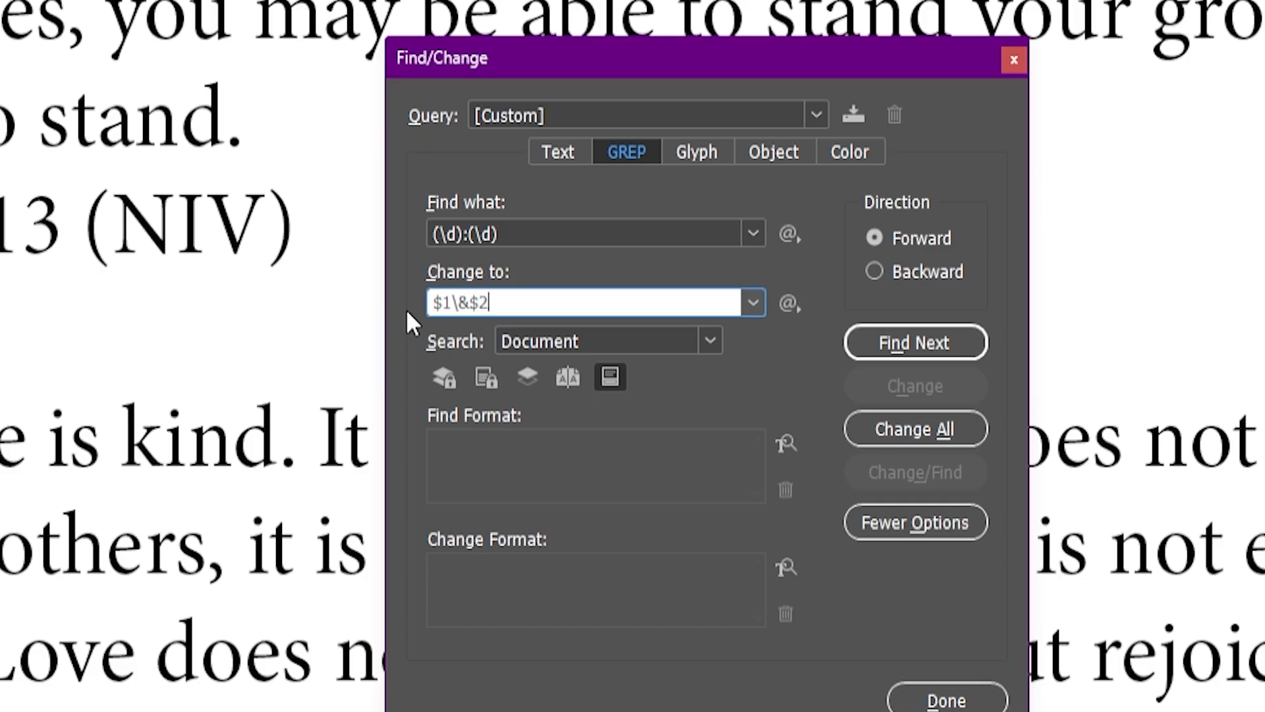
{"action": "left_click", "coordinate": [932, 345]}
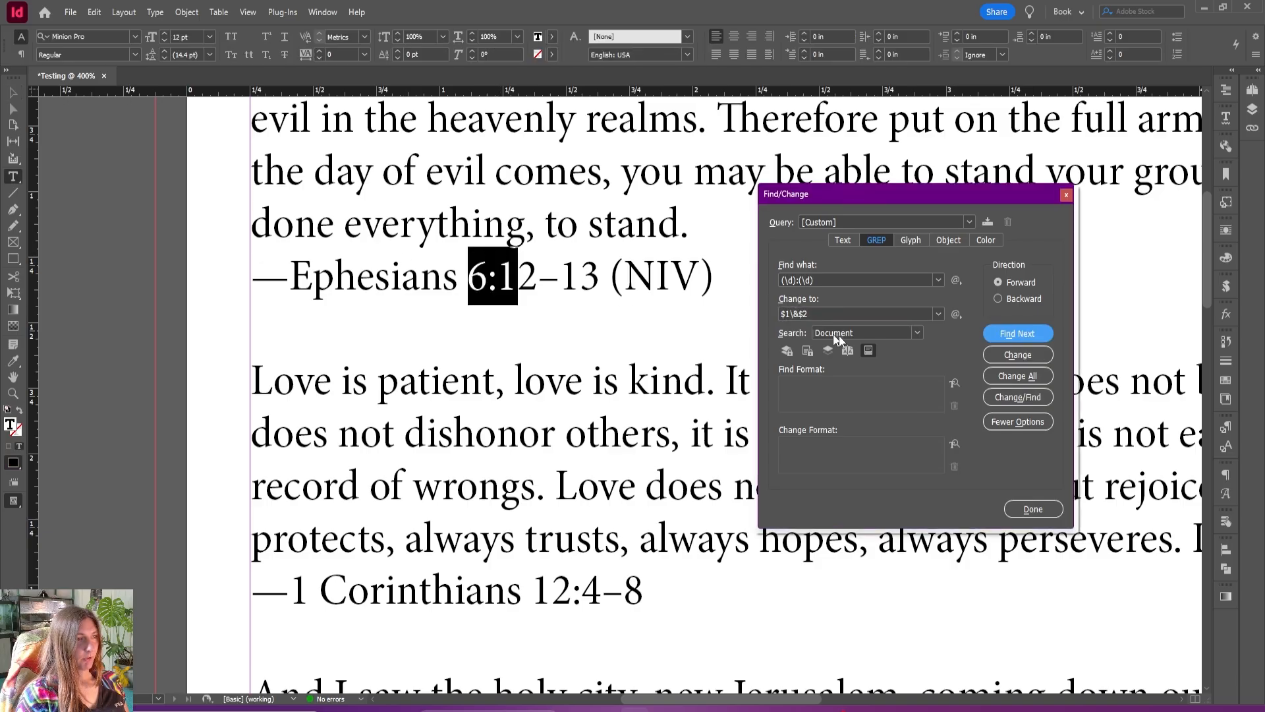
{"action": "left_click", "coordinate": [1011, 358]}
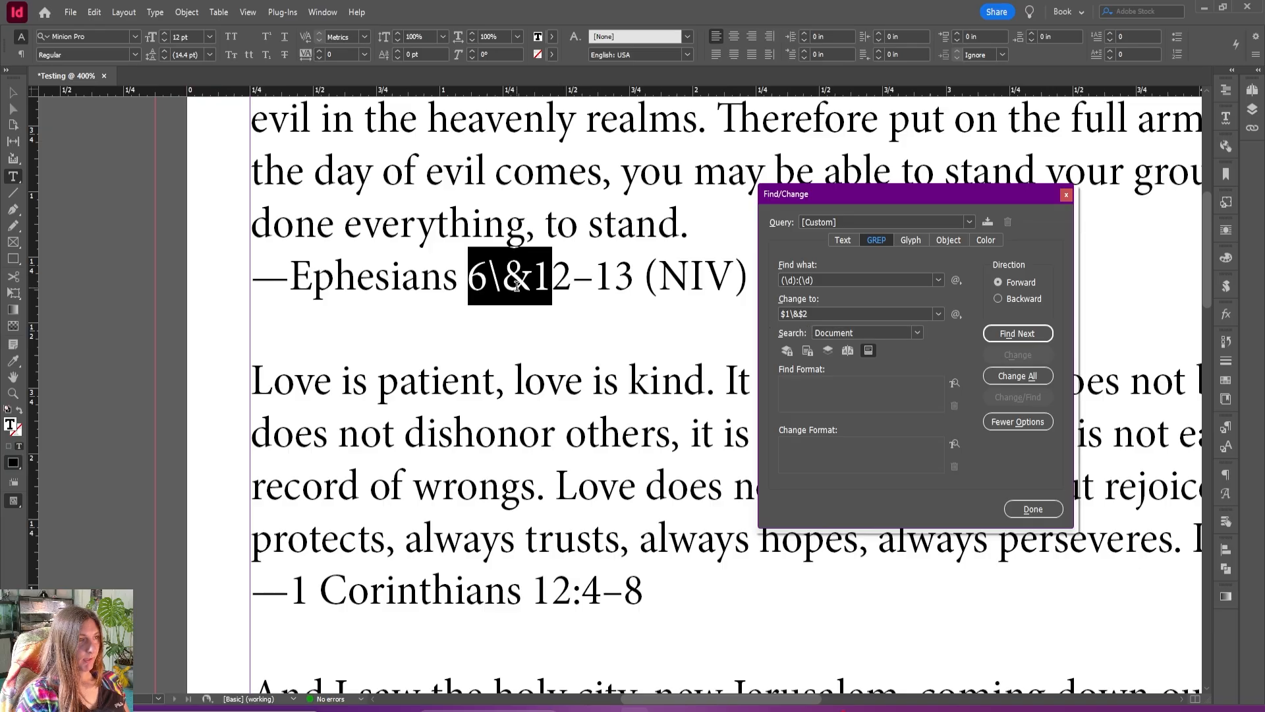
Step: Correct the replacement expression to $1&$2 and undo the change to the Ephesians reference
{"action": "double_click", "coordinate": [795, 314]}
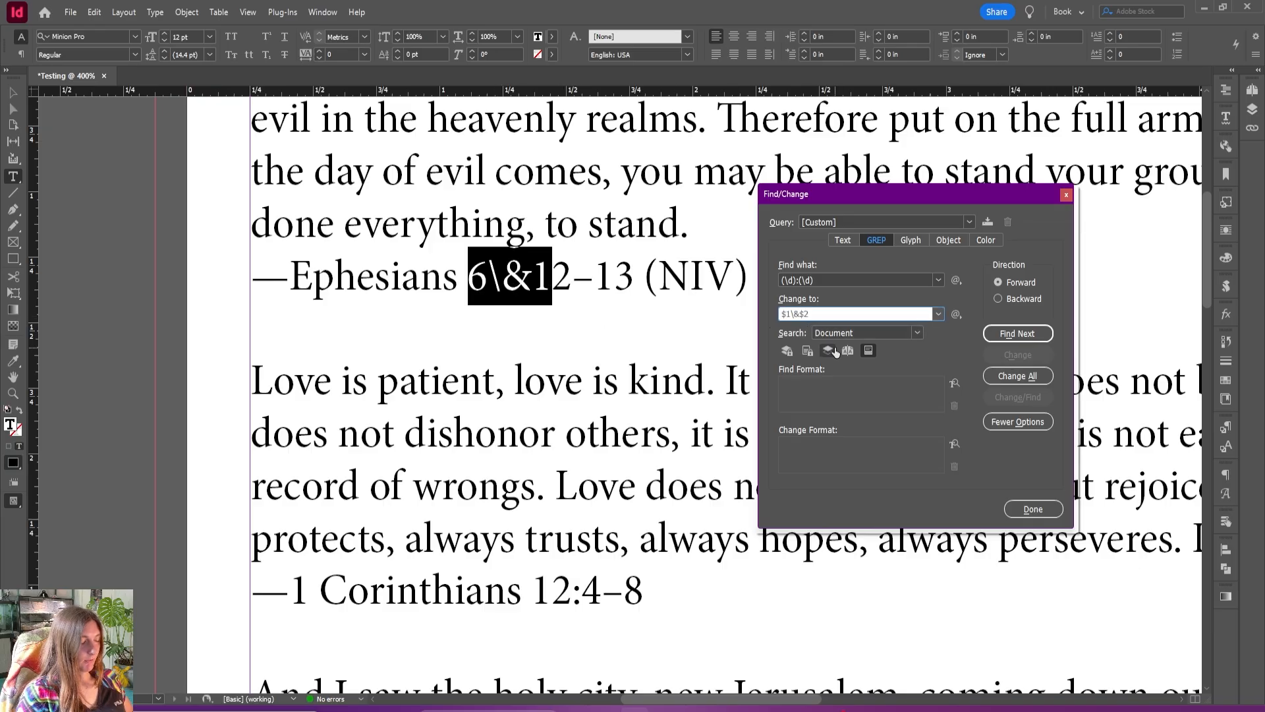
{"action": "type", "text": "$1&$2"}
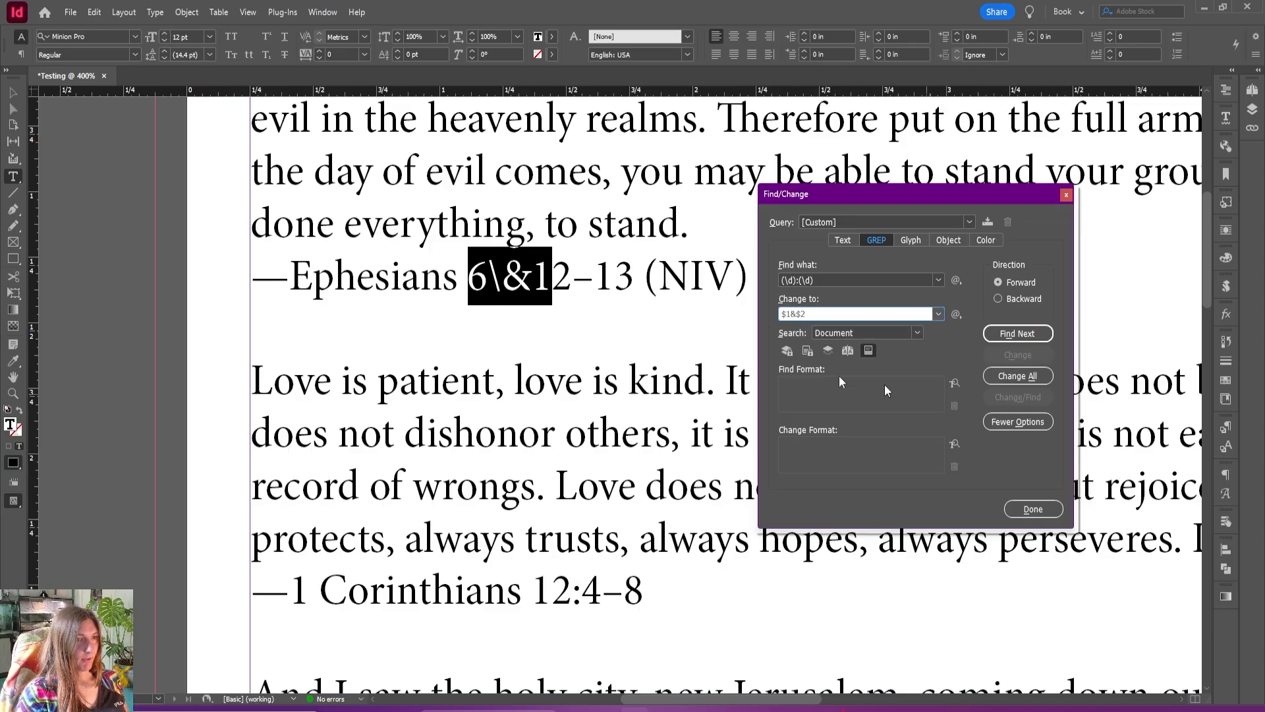
{"action": "left_click", "coordinate": [547, 299]}
{"action": "key", "text": "ctrl+z"}
{"action": "left_click", "coordinate": [813, 314]}
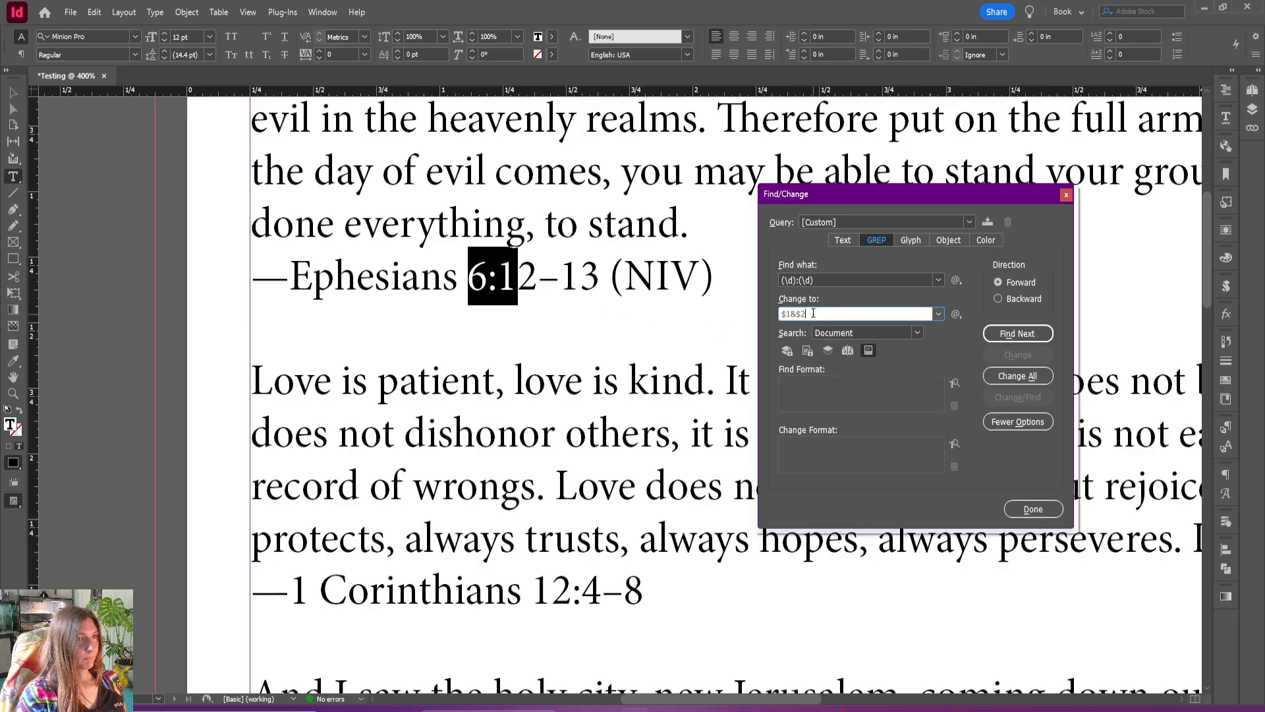
Step: Replace the colons with ampersands one match at a time in the Ephesians, Corinthians, Revelation and Matthew references
{"action": "left_click", "coordinate": [1030, 335]}
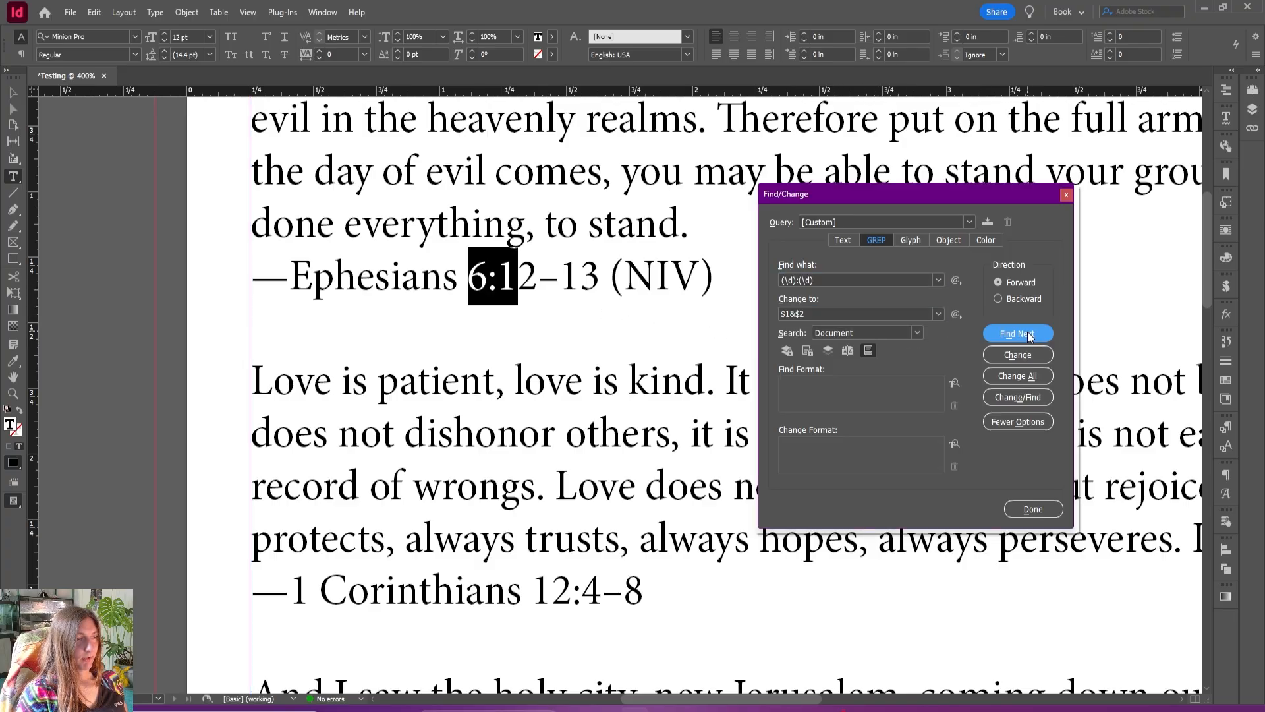
{"action": "left_click", "coordinate": [1006, 354]}
{"action": "left_click", "coordinate": [686, 319]}
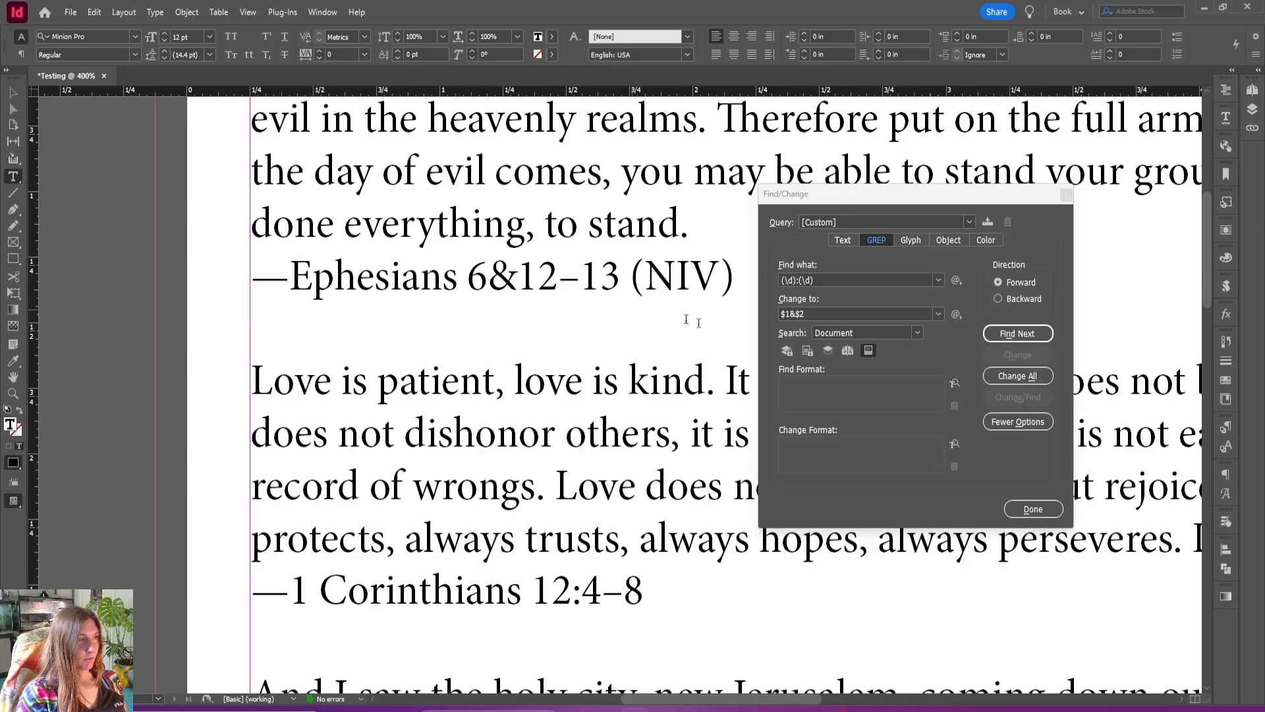
{"action": "left_click", "coordinate": [1018, 333]}
{"action": "left_click", "coordinate": [1022, 357]}
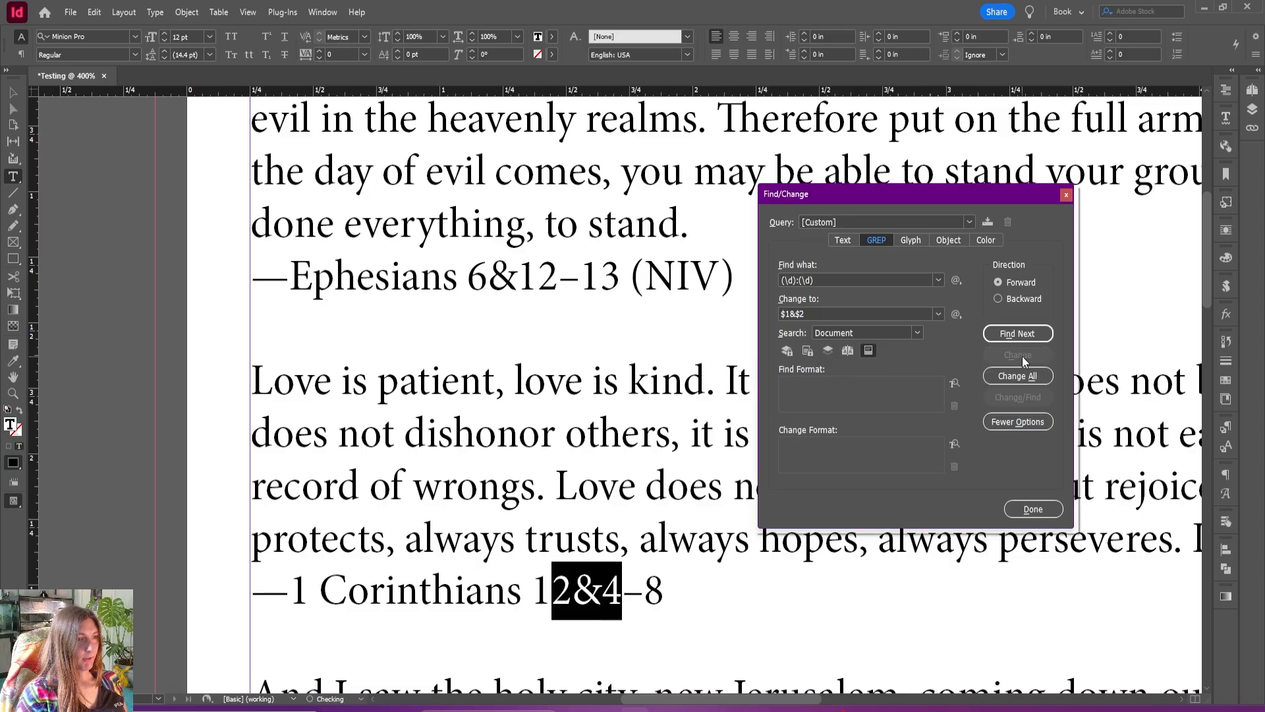
{"action": "left_click", "coordinate": [1005, 334]}
{"action": "left_click", "coordinate": [1006, 353]}
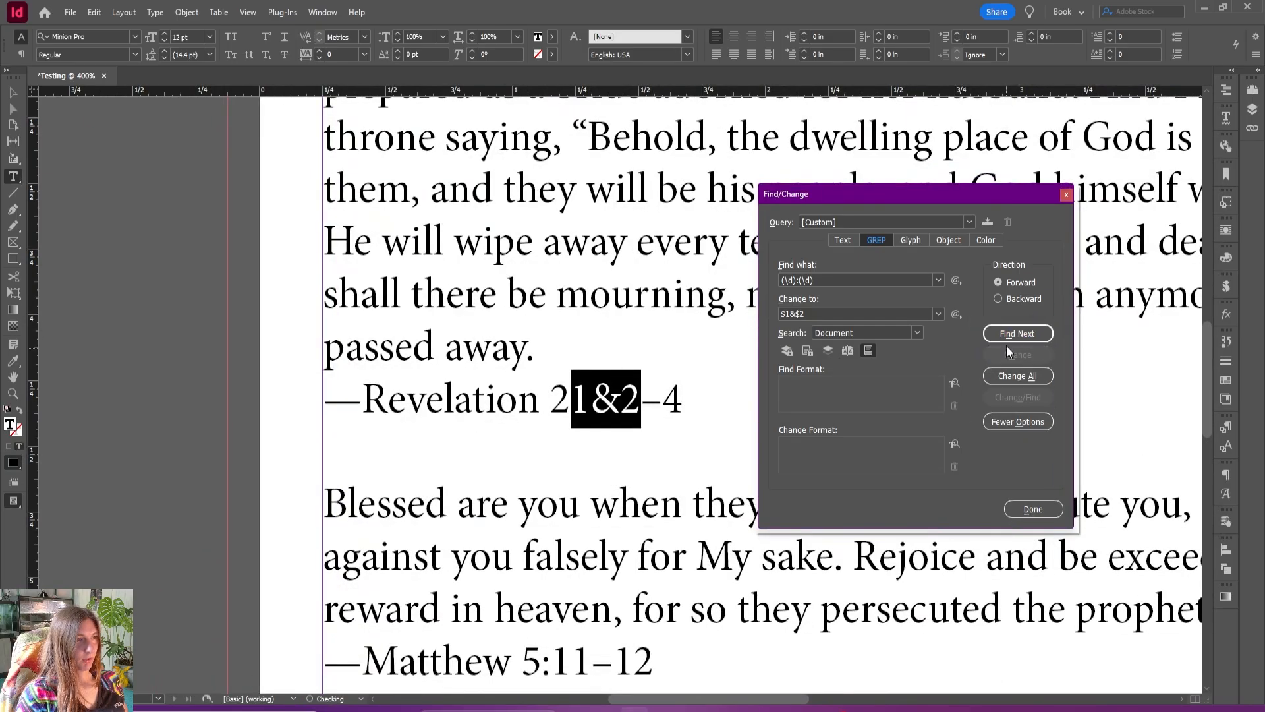
{"action": "left_click", "coordinate": [1006, 336]}
{"action": "left_click", "coordinate": [1014, 356]}
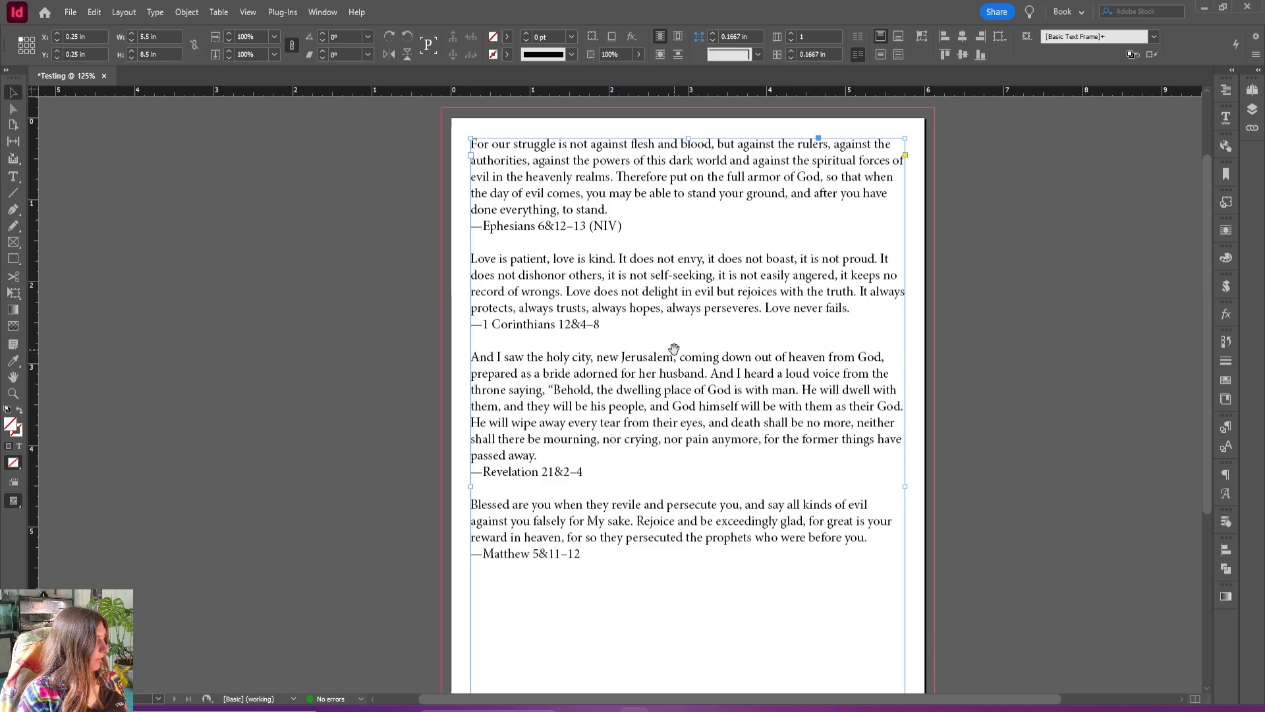
Step: Undo the four ampersand replacements in the verse references
{"action": "key", "text": "ctrl+z"}
{"action": "key", "text": "ctrl+z"}
{"action": "key", "text": "ctrl+z"}
{"action": "key", "text": "ctrl+z"}
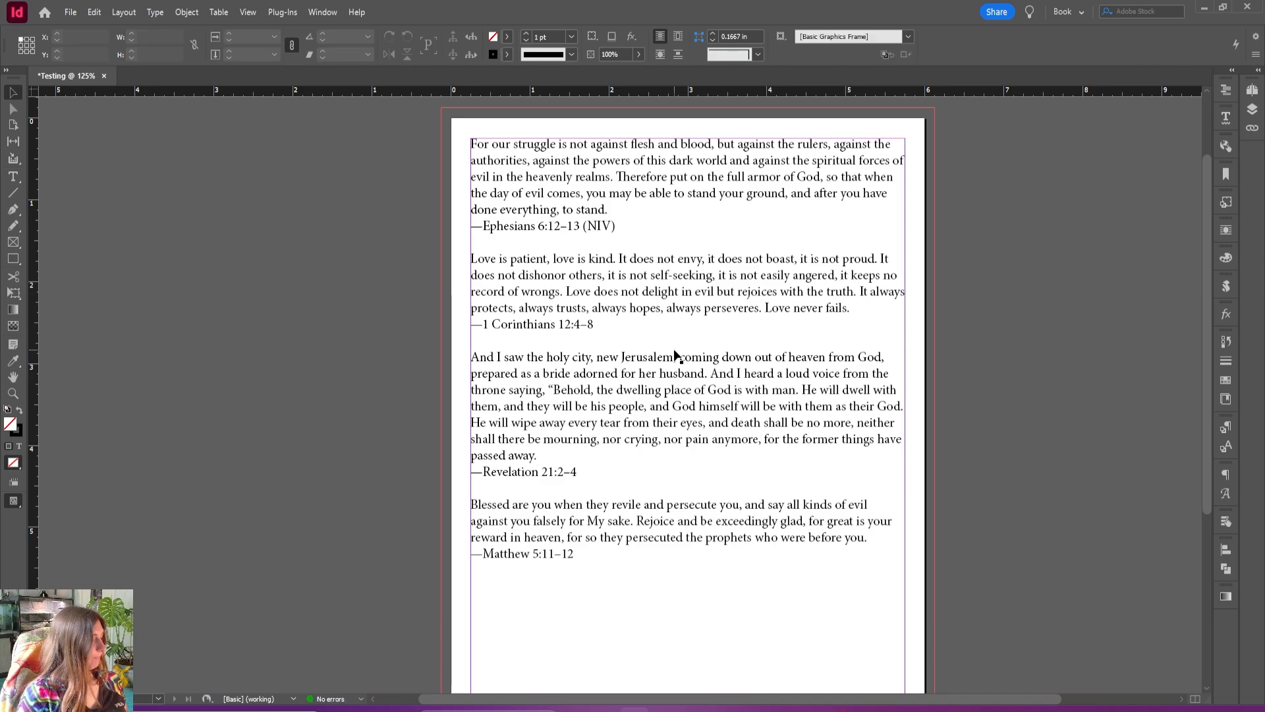
Step: Look through the GREP special-character categories available for the search expression, including Modifiers and Posix
{"action": "key", "text": "ctrl+f"}
{"action": "left_click_drag", "start_coordinate": [864, 209], "coordinate": [776, 202]}
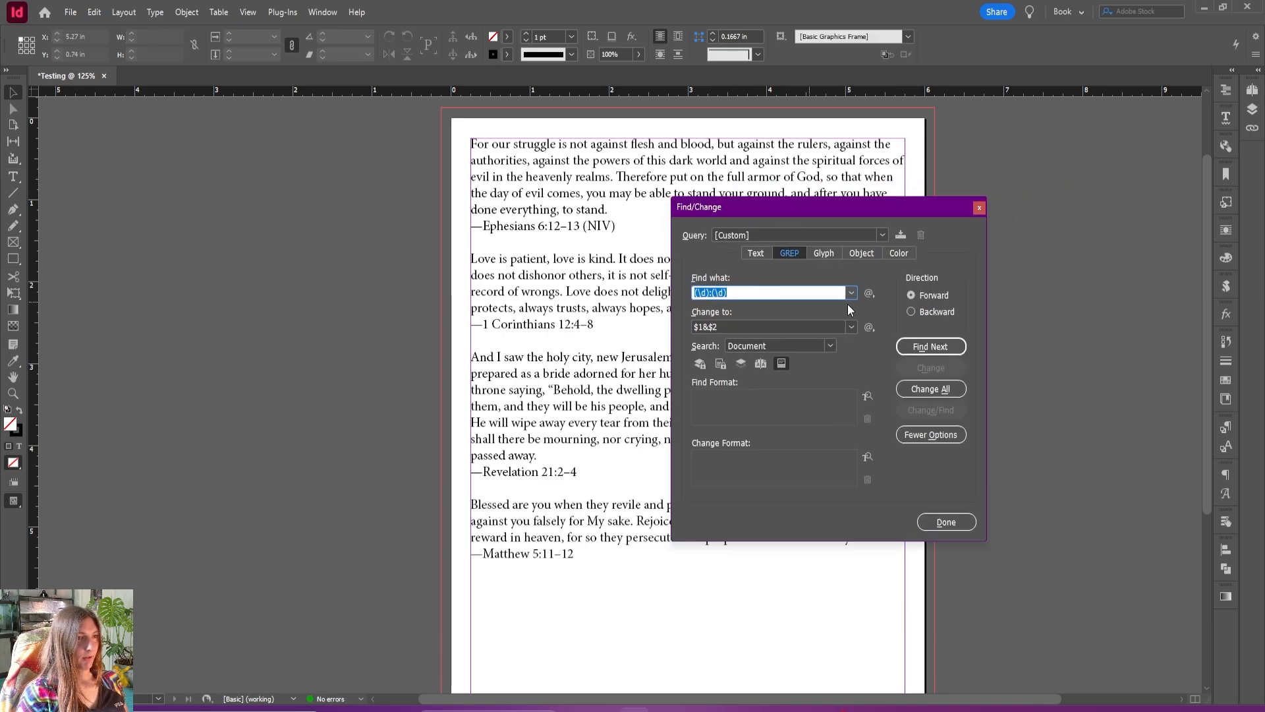
{"action": "left_click", "coordinate": [869, 292]}
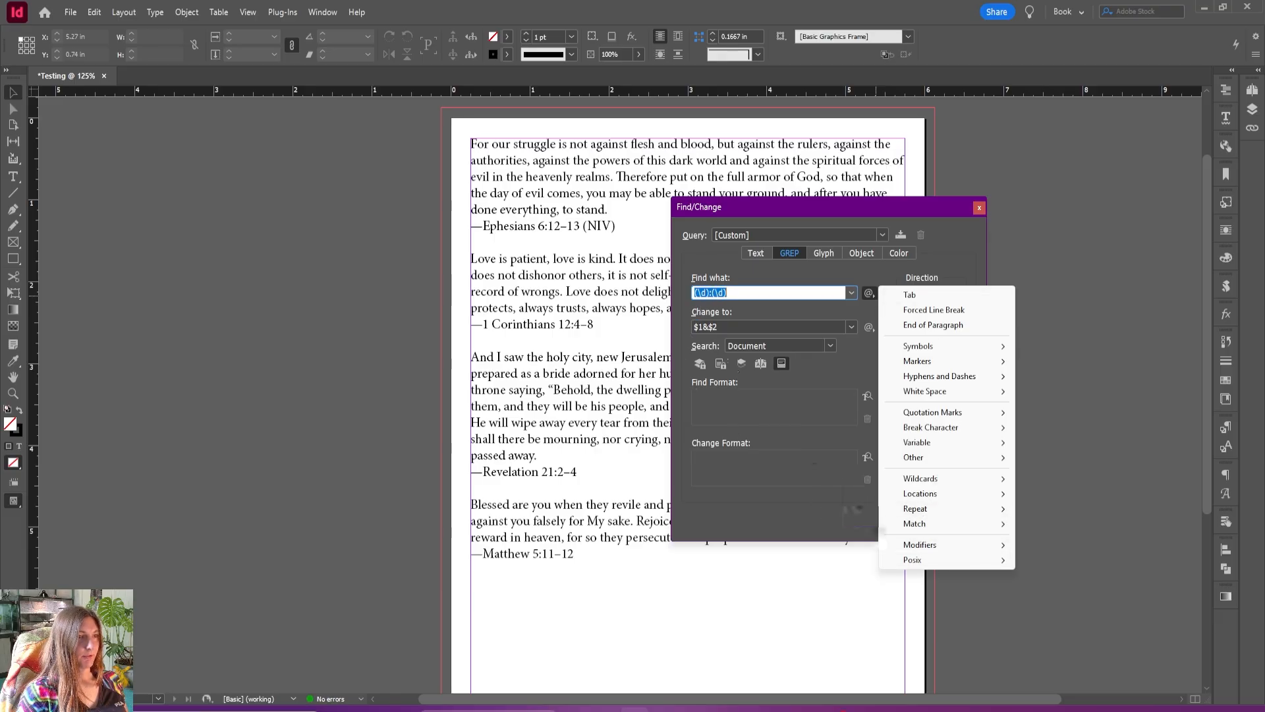
{"action": "mouse_move", "coordinate": [942, 553]}
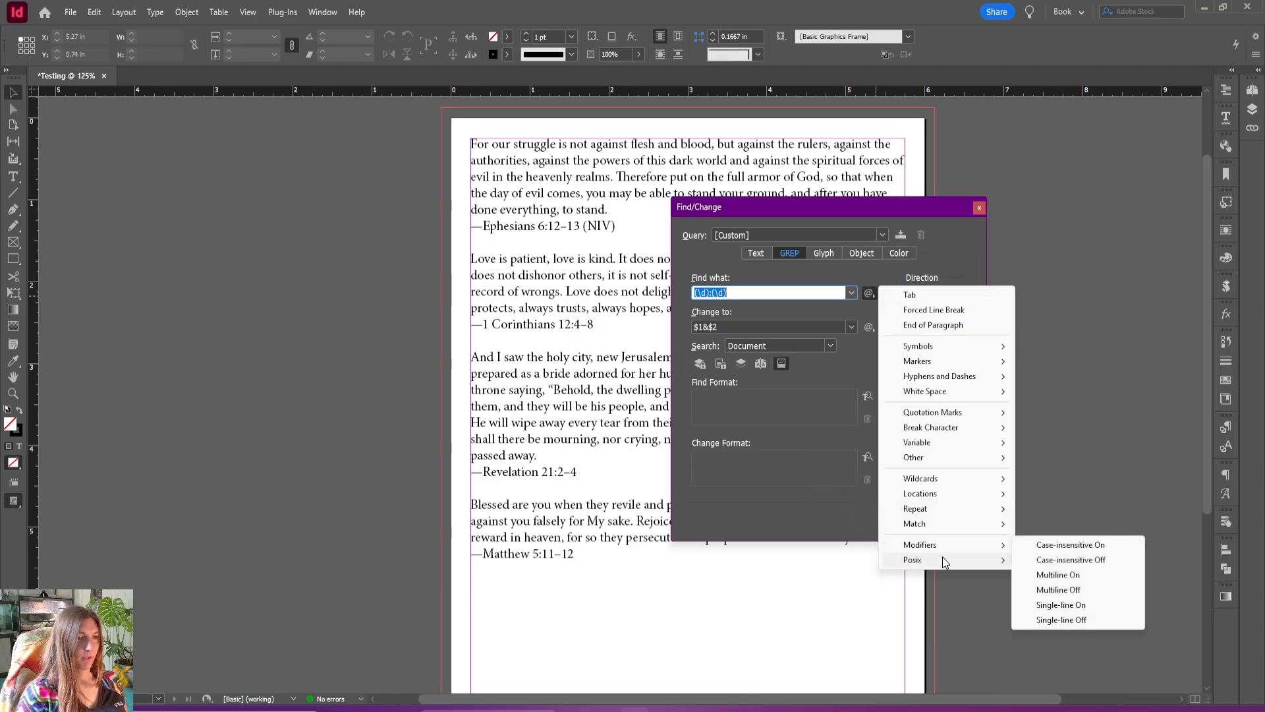
{"action": "mouse_move", "coordinate": [948, 560]}
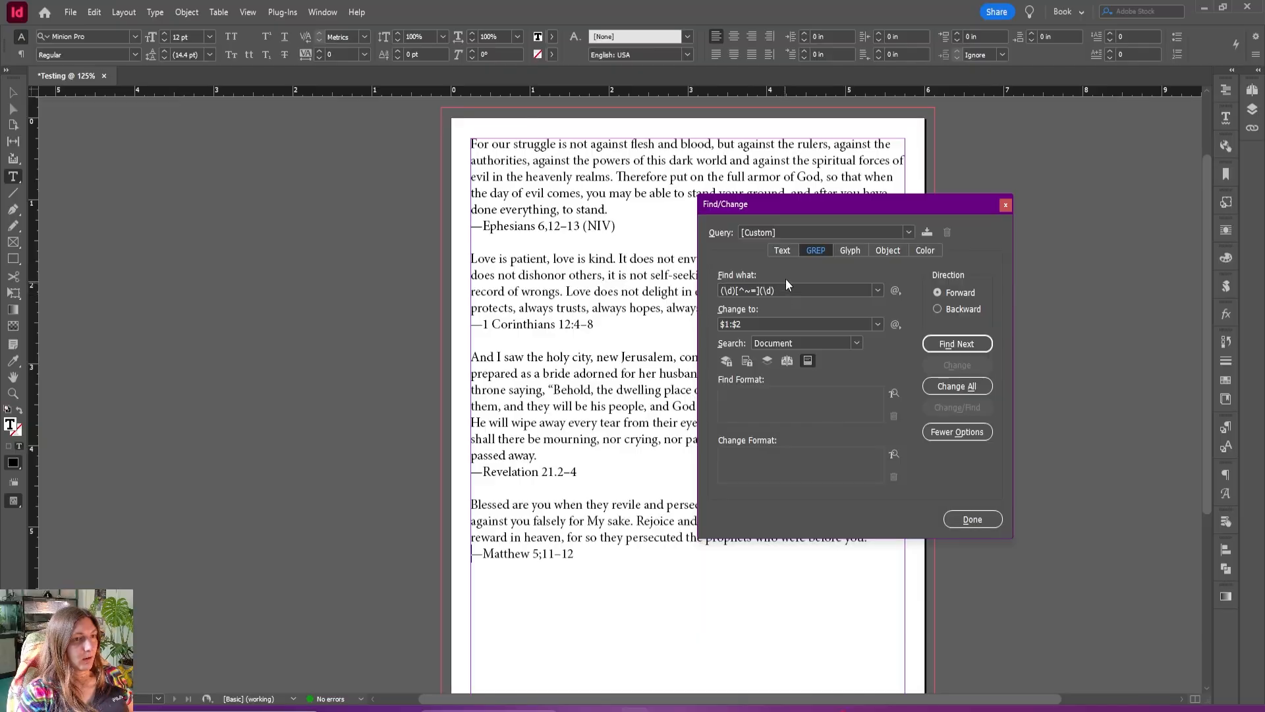
Step: Examine the chapter and verse separators in the Ephesians, Corinthians, Revelation and Matthew references
{"action": "left_click_drag", "start_coordinate": [784, 206], "coordinate": [1056, 200]}
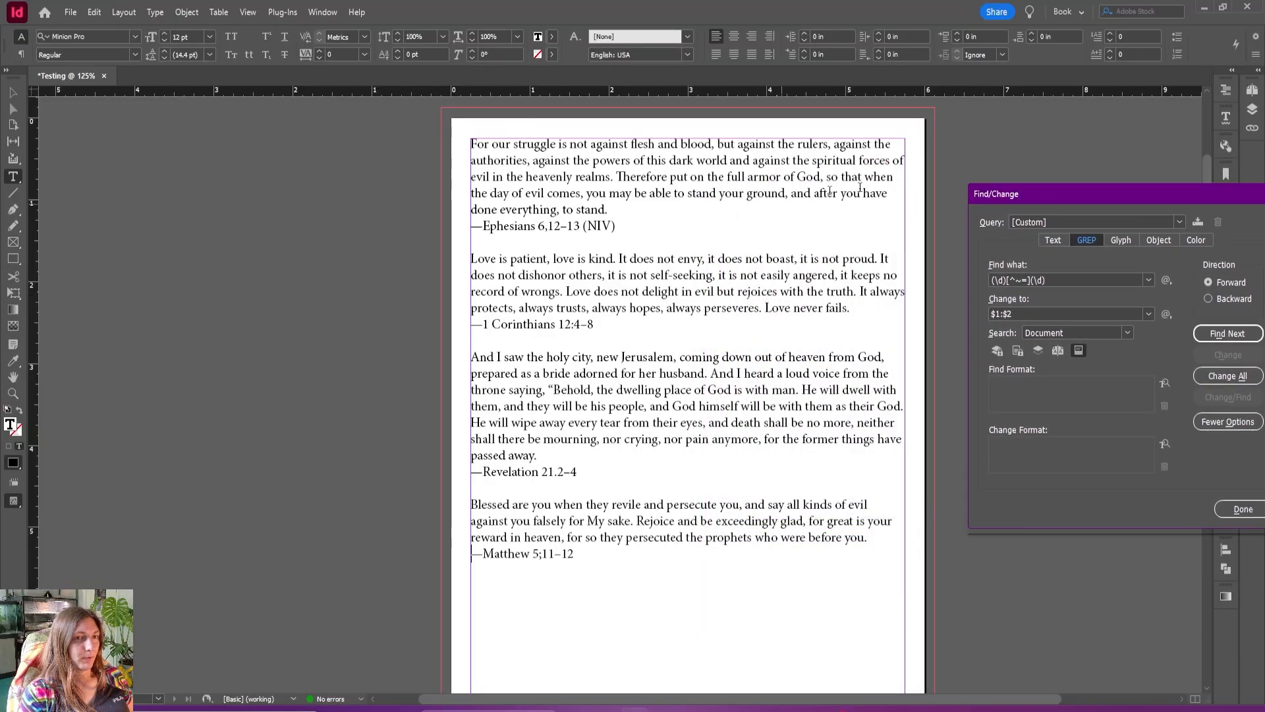
{"action": "key", "text": "ctrl+equal"}
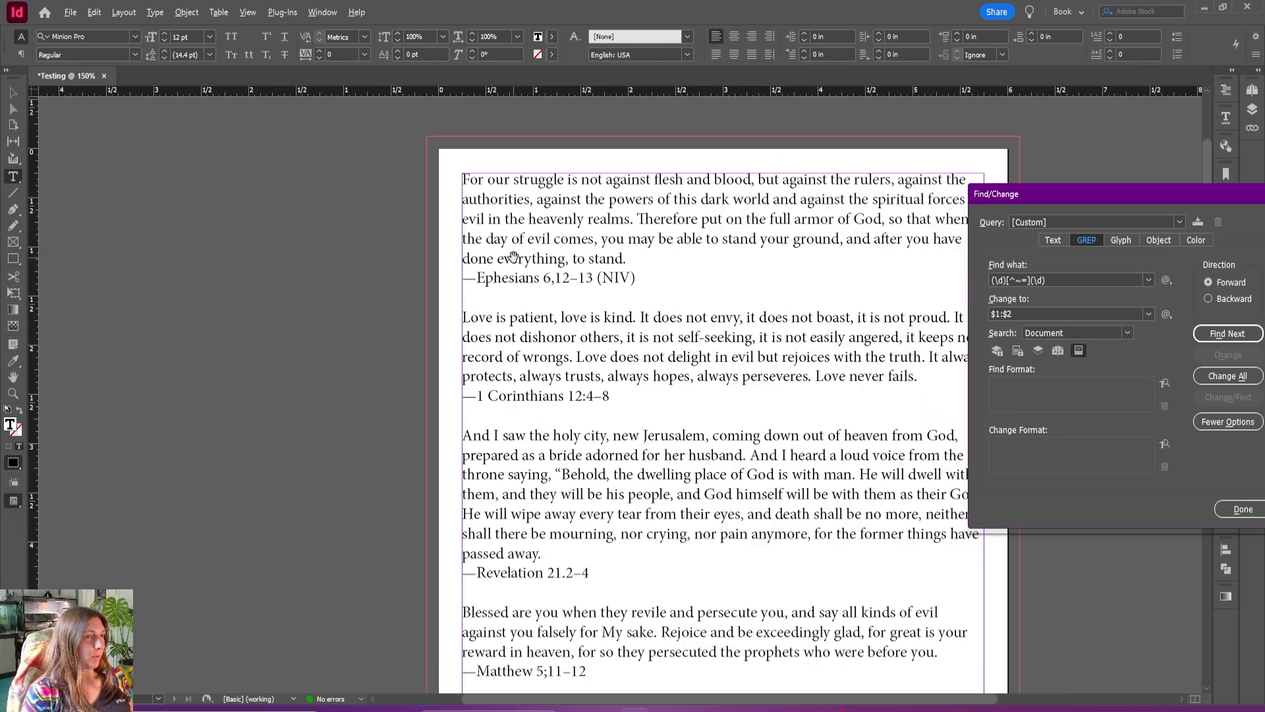
{"action": "key", "text": "ctrl+equal"}
{"action": "key", "text": "ctrl+equal"}
{"action": "left_click", "coordinate": [541, 266]}
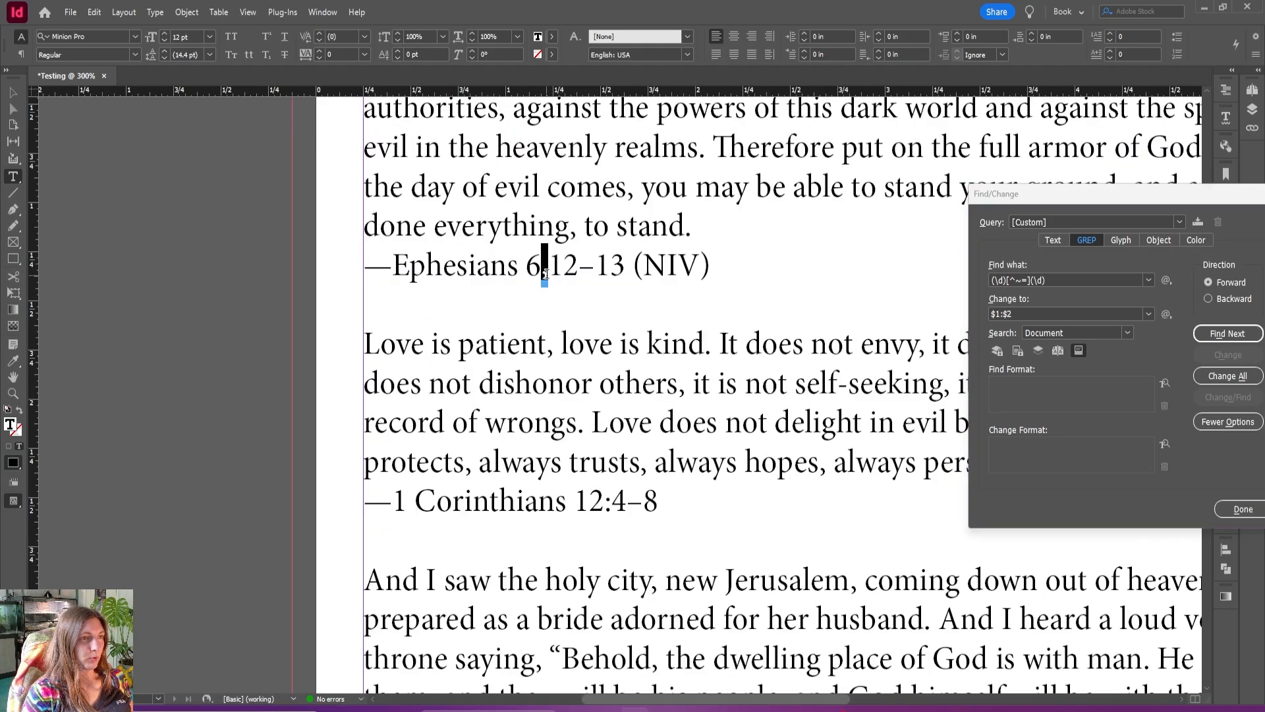
{"action": "key", "text": "shift+Right"}
{"action": "scroll", "coordinate": [604, 356], "scroll_direction": "down", "scroll_amount": 2}
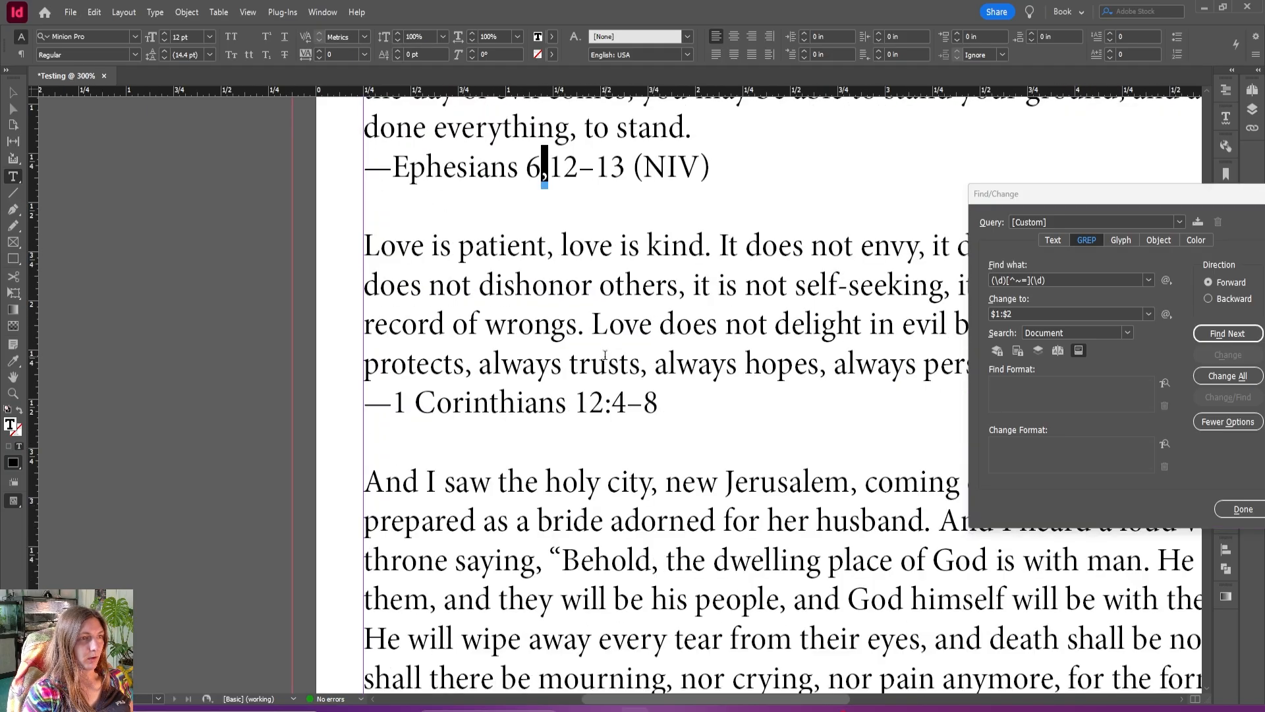
{"action": "left_click_drag", "start_coordinate": [603, 405], "coordinate": [612, 407]}
{"action": "scroll", "coordinate": [580, 435], "scroll_direction": "down", "scroll_amount": 5}
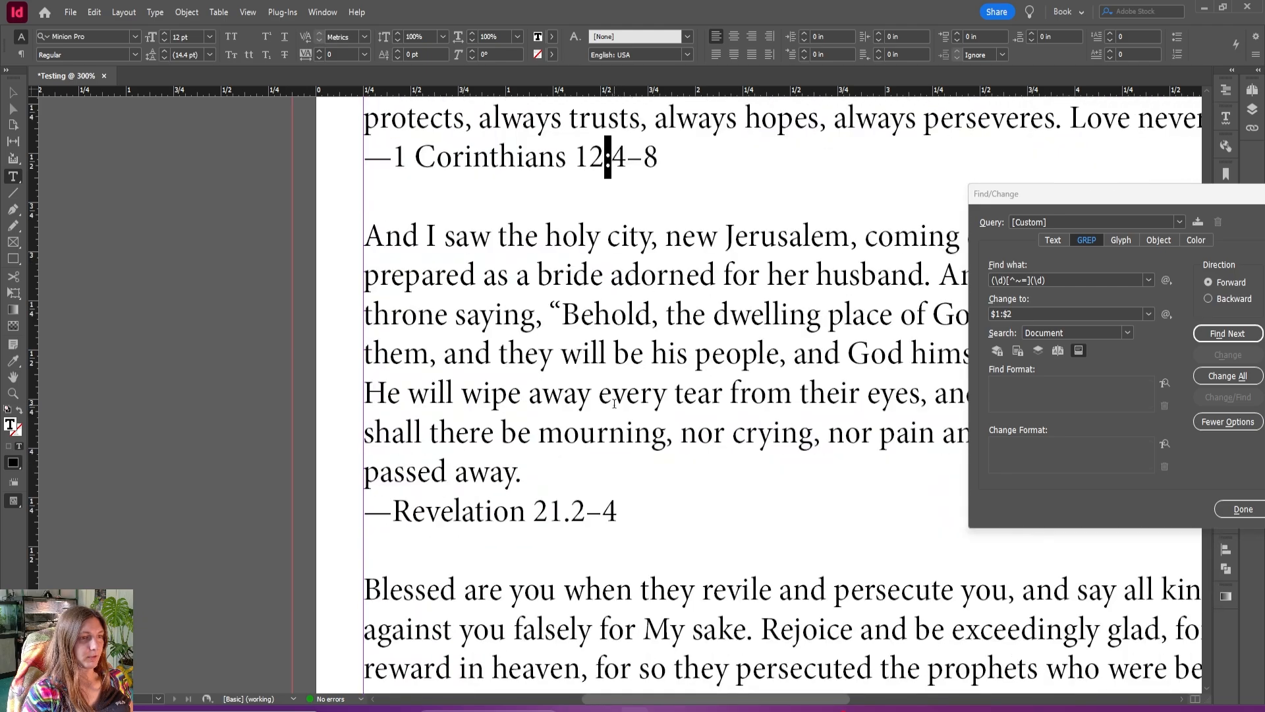
{"action": "left_click", "coordinate": [565, 454]}
{"action": "scroll", "coordinate": [560, 461], "scroll_direction": "down", "scroll_amount": 2}
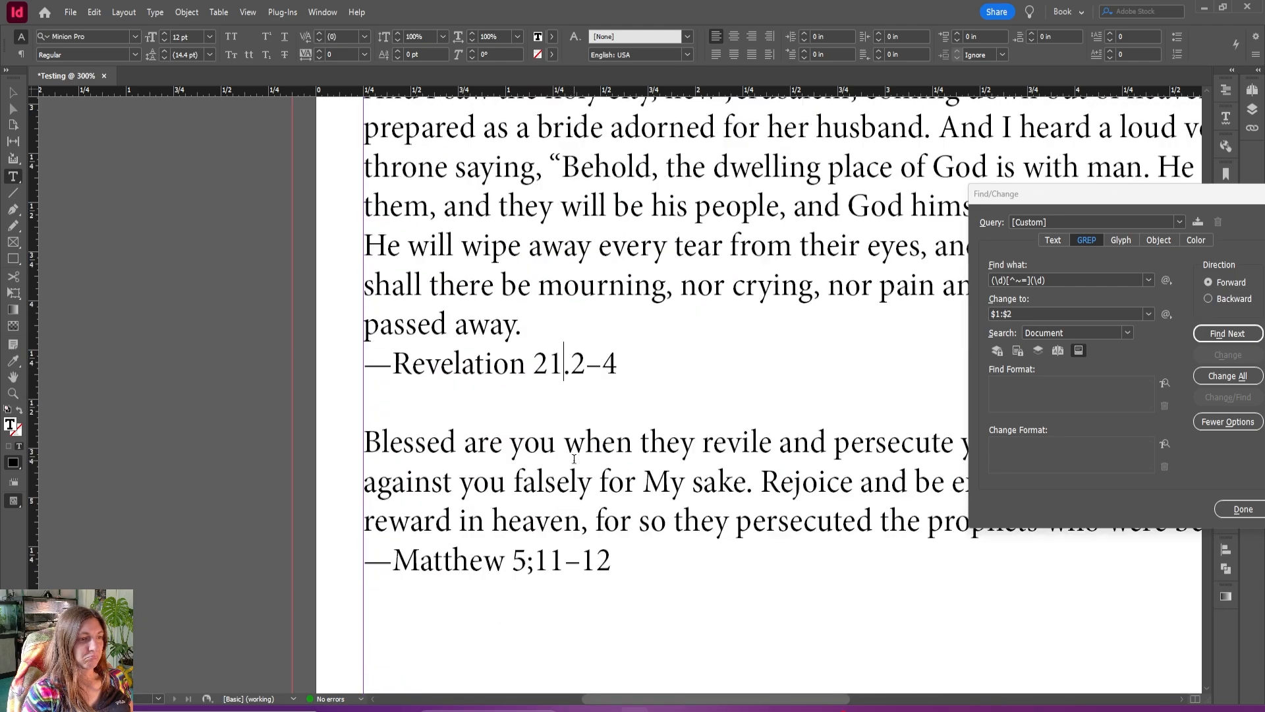
{"action": "left_click_drag", "start_coordinate": [526, 561], "coordinate": [534, 561]}
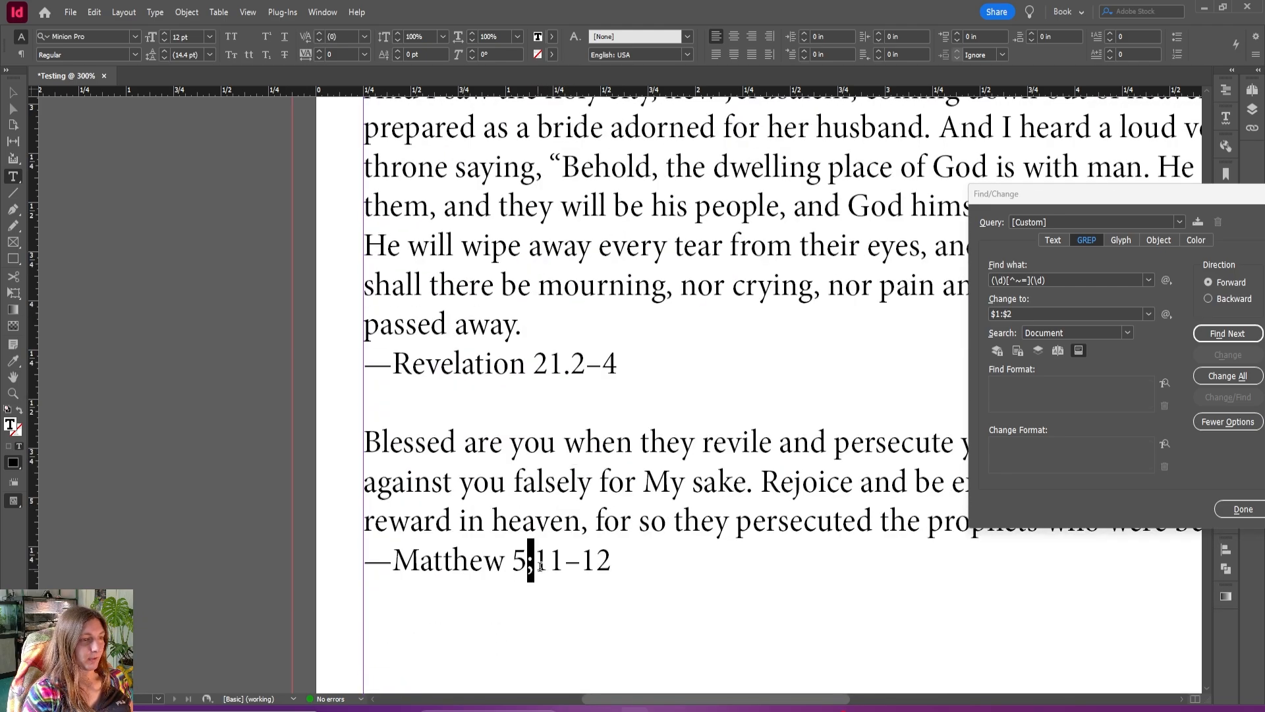
{"action": "scroll", "coordinate": [555, 549], "scroll_direction": "down", "scroll_amount": 4}
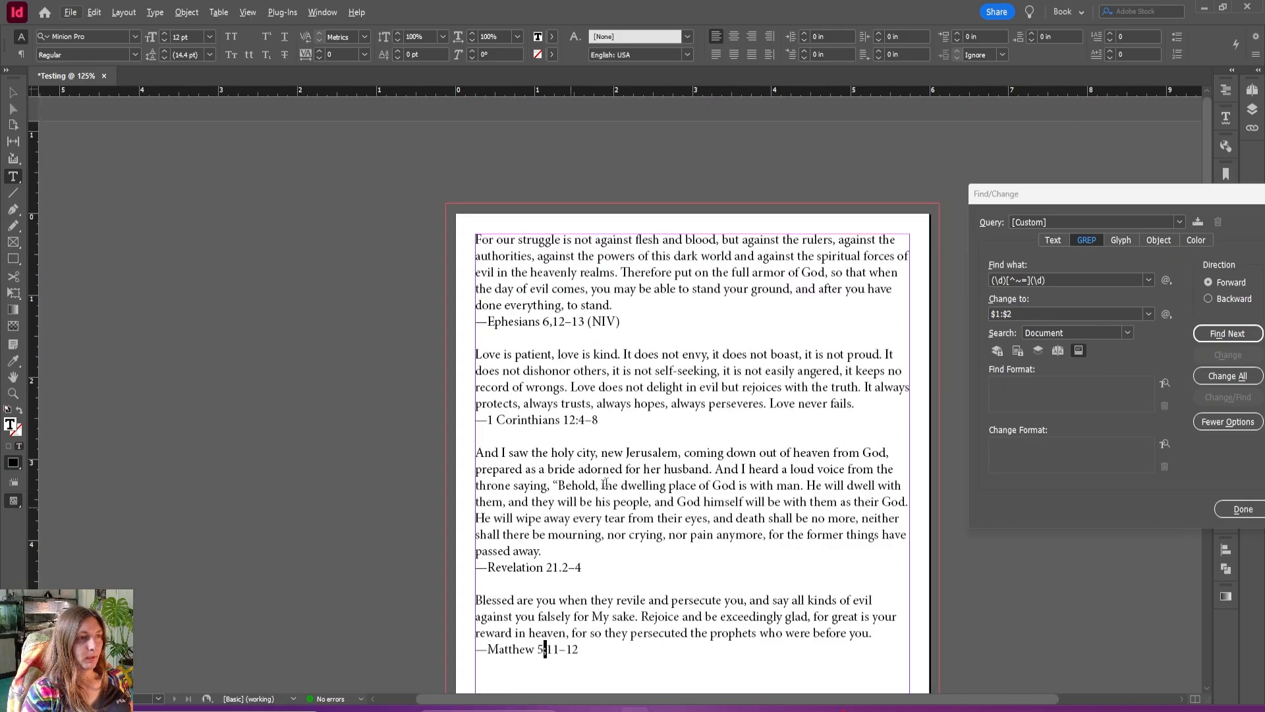
Step: Examine the en dash and its neighbouring digits in the verse range of the Ephesians reference
{"action": "scroll", "coordinate": [549, 313], "scroll_direction": "up", "scroll_amount": 2}
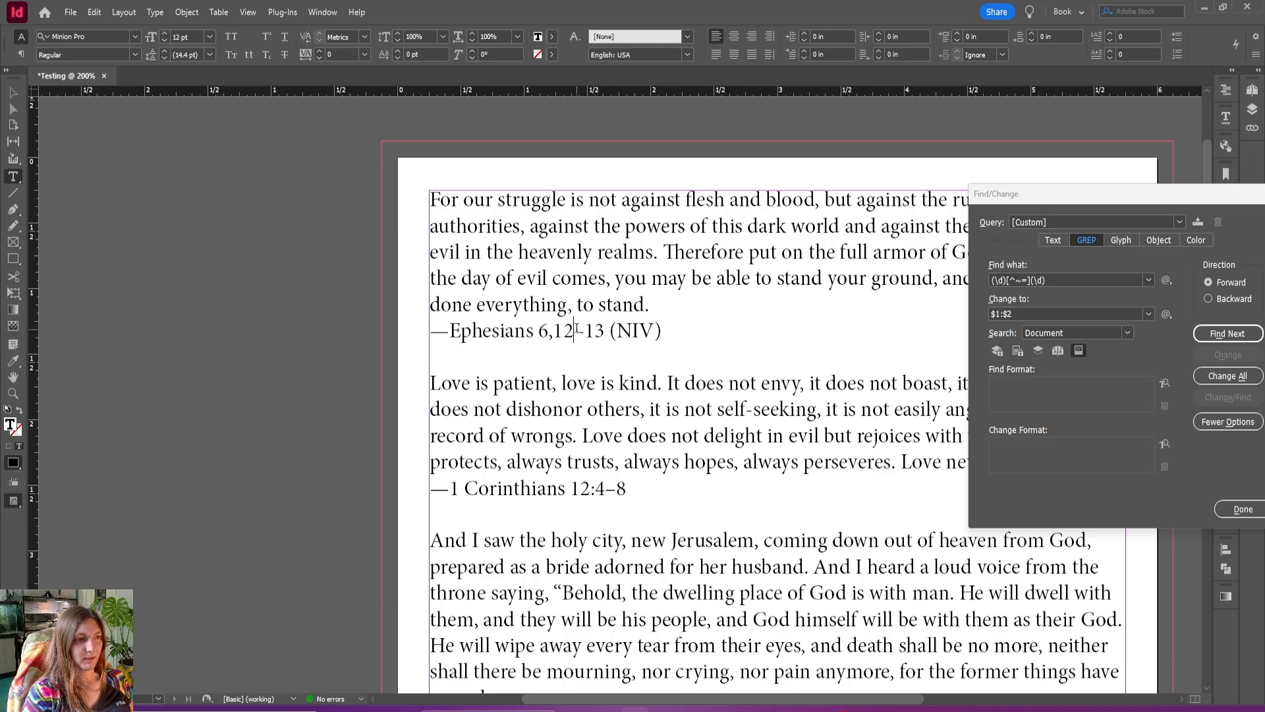
{"action": "left_click_drag", "start_coordinate": [575, 330], "coordinate": [583, 329]}
{"action": "left_click", "coordinate": [538, 330]}
{"action": "left_click_drag", "start_coordinate": [538, 329], "coordinate": [594, 330]}
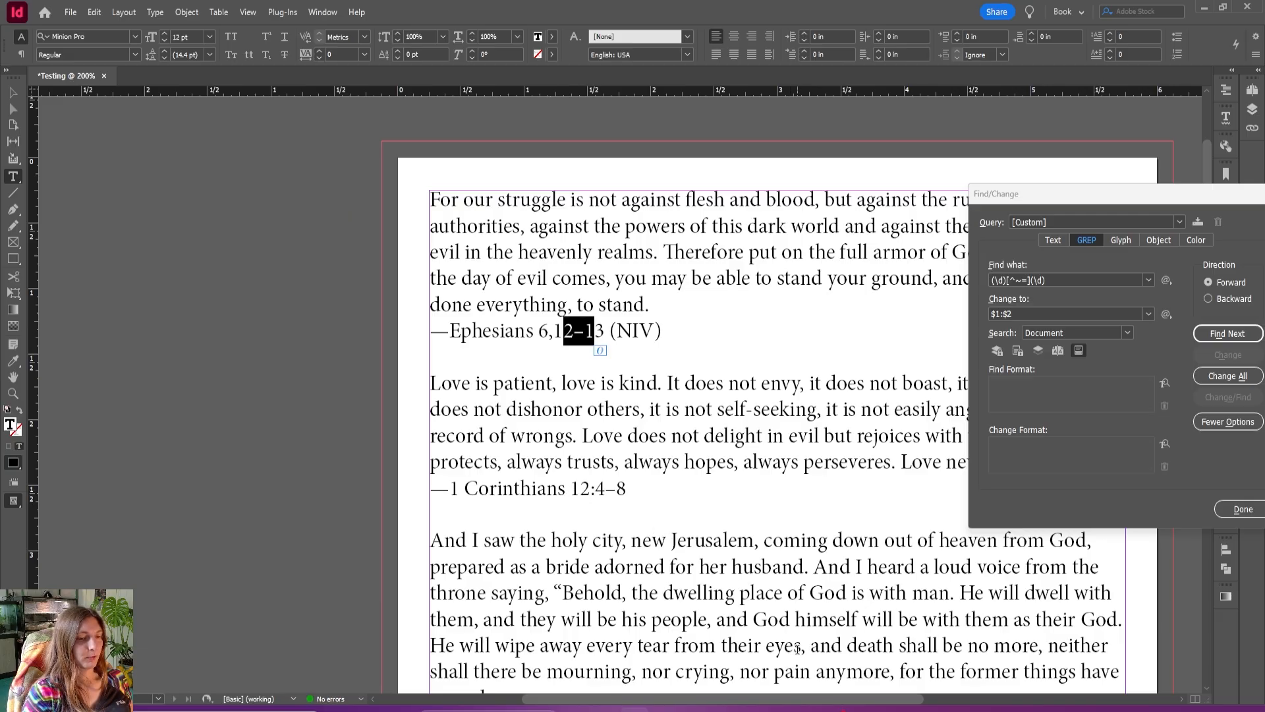
Step: Compare the search expression (\d)[^~=](\d) with the chapter and verse separator in the Ephesians reference
{"action": "left_click_drag", "start_coordinate": [1084, 192], "coordinate": [816, 207]}
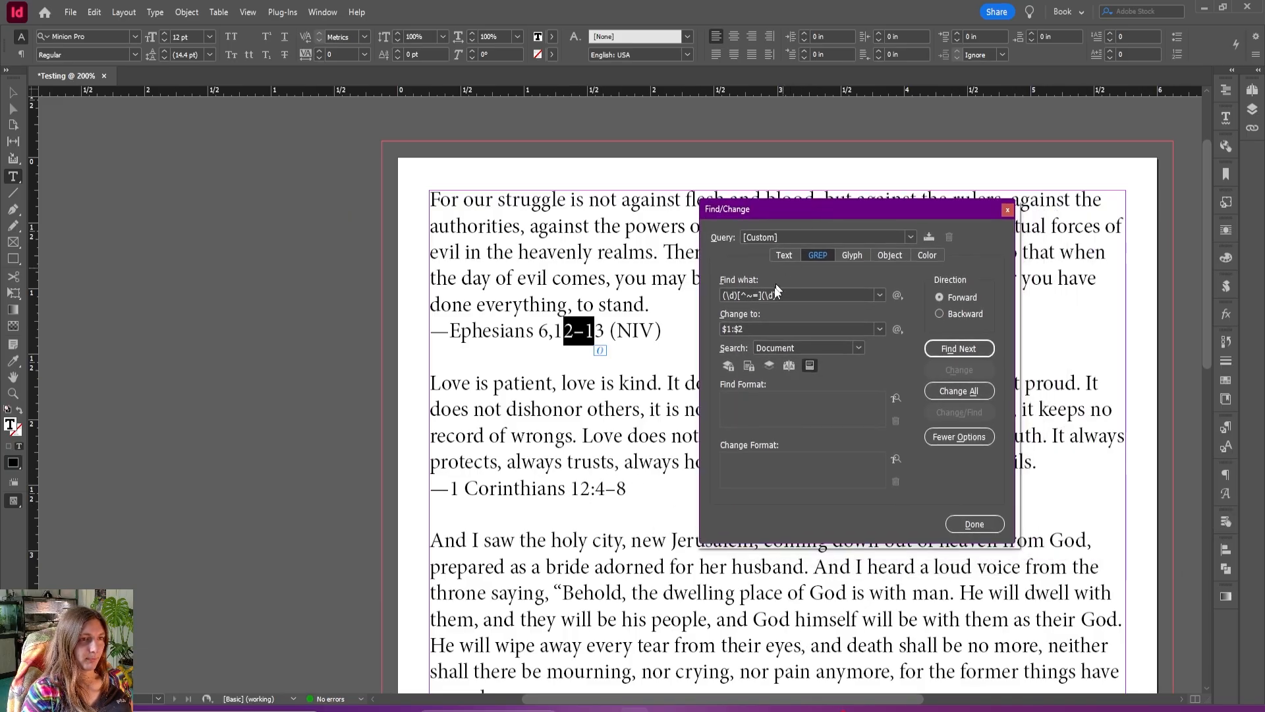
{"action": "left_click_drag", "start_coordinate": [759, 295], "coordinate": [726, 295]}
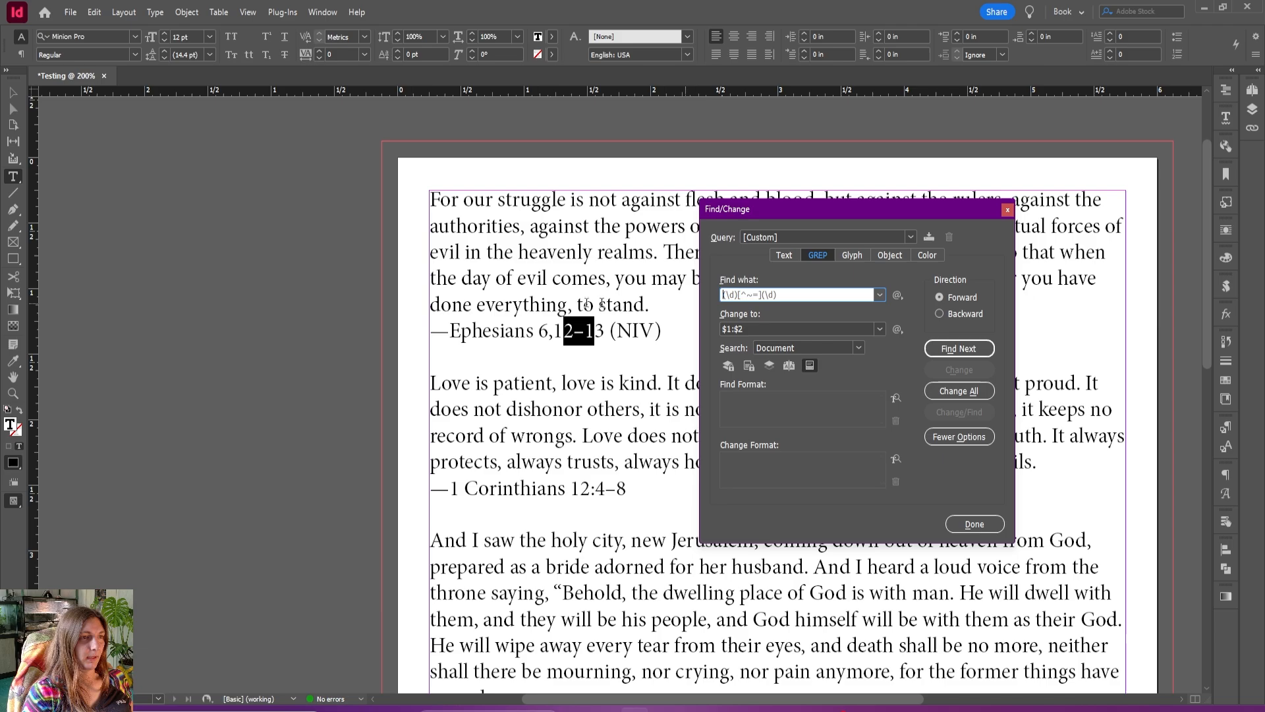
{"action": "left_click_drag", "start_coordinate": [539, 329], "coordinate": [560, 323]}
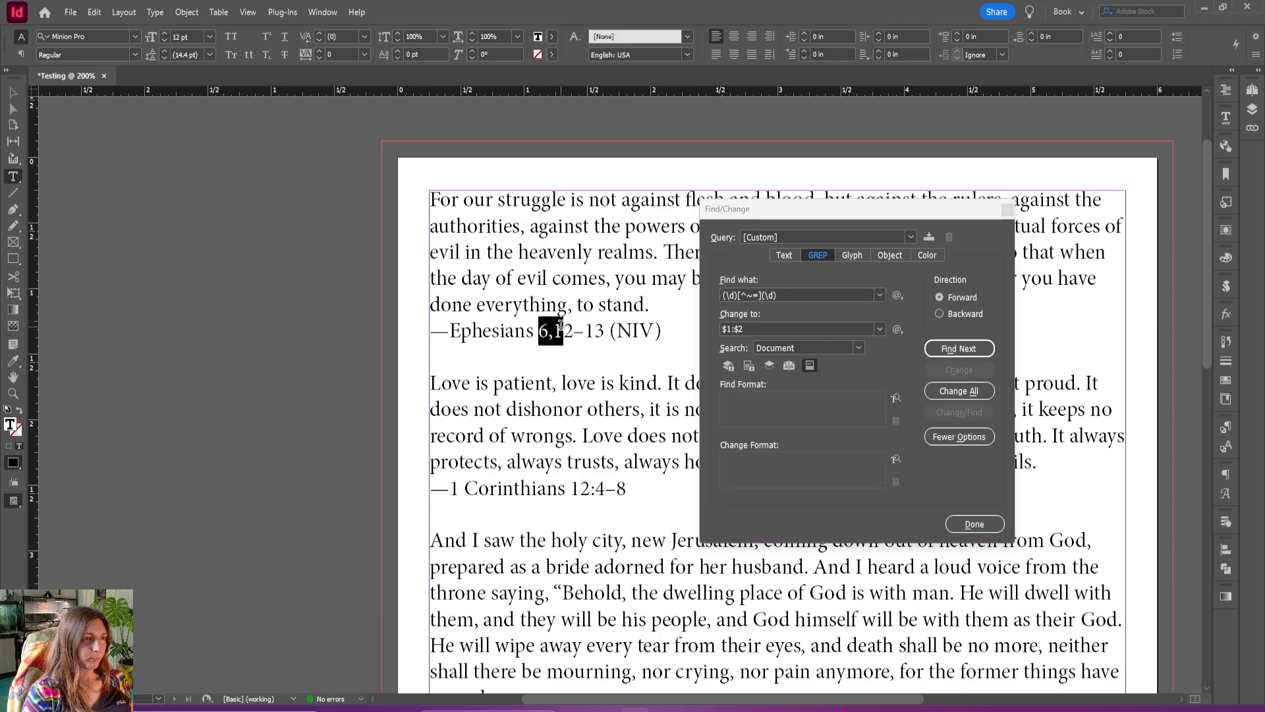
{"action": "left_click", "coordinate": [738, 295]}
{"action": "left_click_drag", "start_coordinate": [738, 295], "coordinate": [758, 302]}
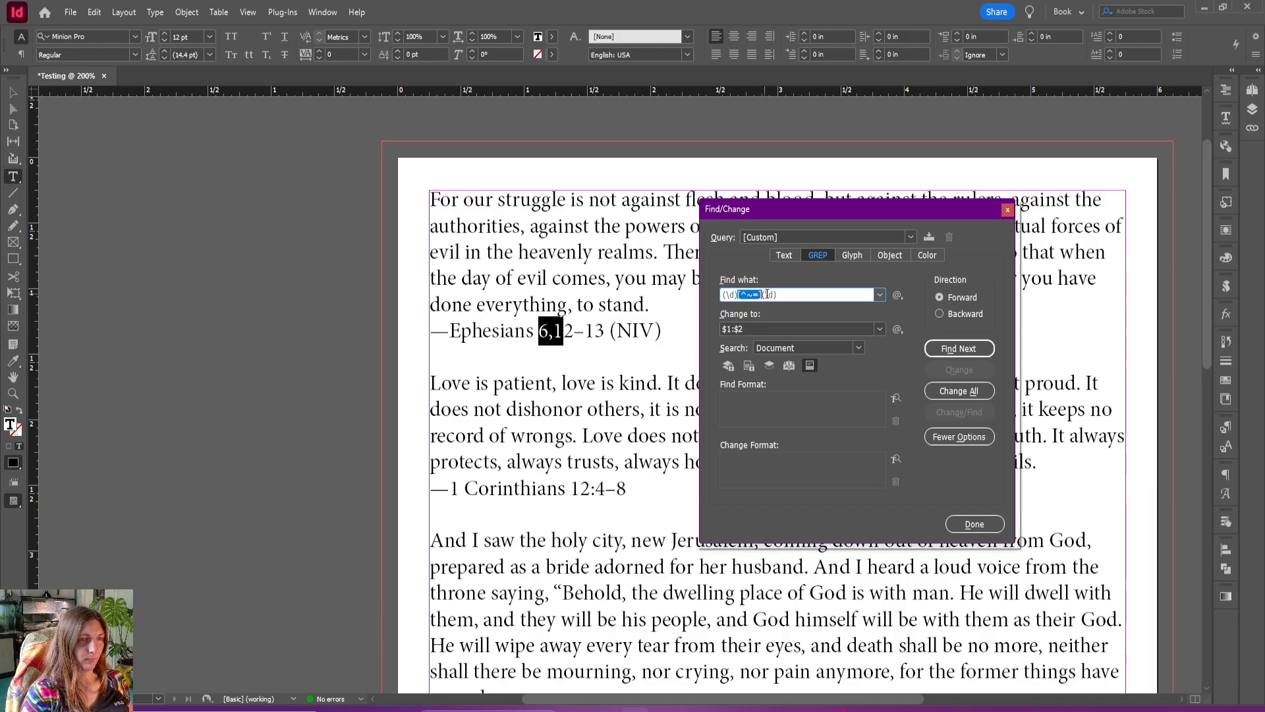
Step: Examine the negated set [^~=] and second digit group of the search expression, and $1 in the replacement expression
{"action": "left_click", "coordinate": [740, 295]}
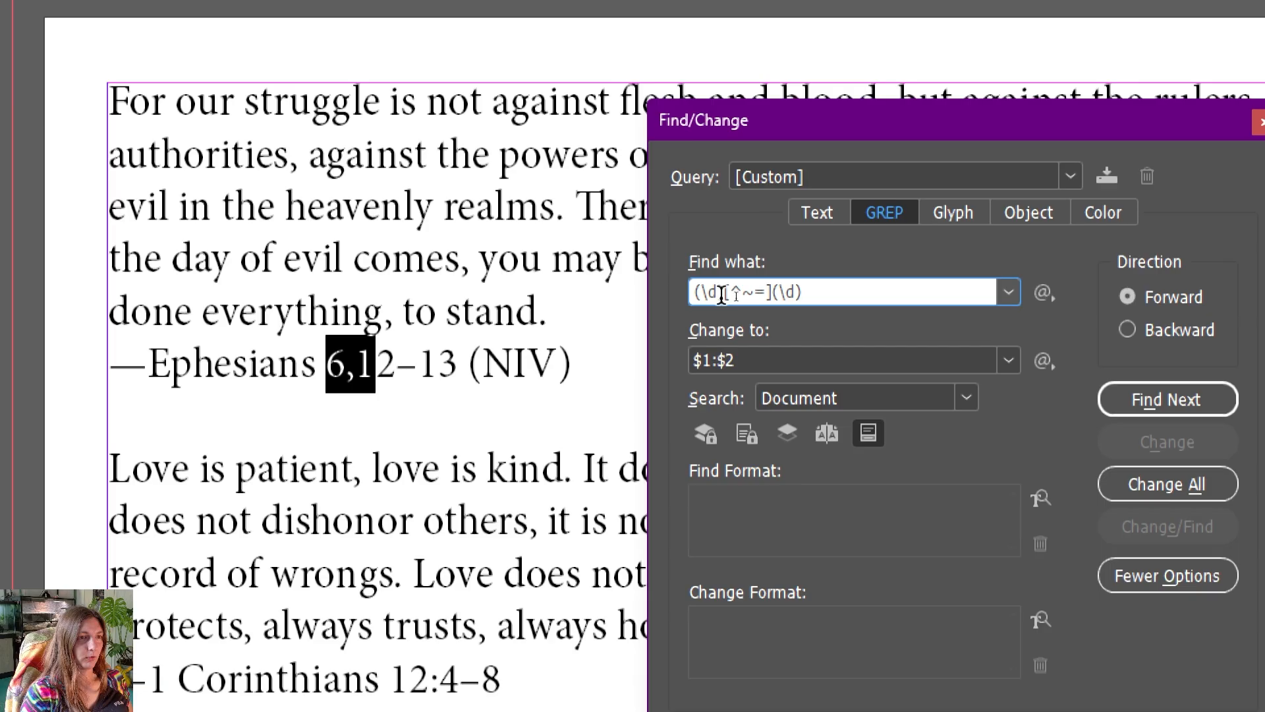
{"action": "left_click_drag", "start_coordinate": [725, 293], "coordinate": [743, 305]}
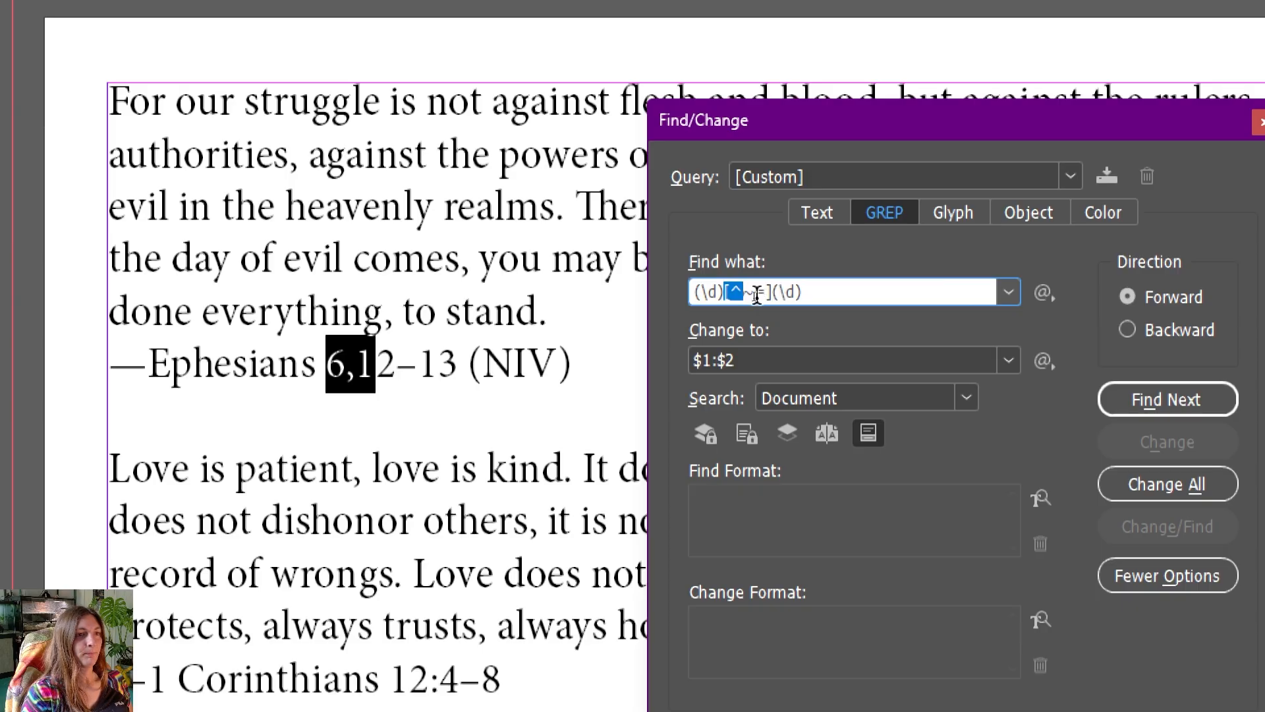
{"action": "left_click", "coordinate": [744, 297]}
{"action": "left_click_drag", "start_coordinate": [741, 297], "coordinate": [761, 297]}
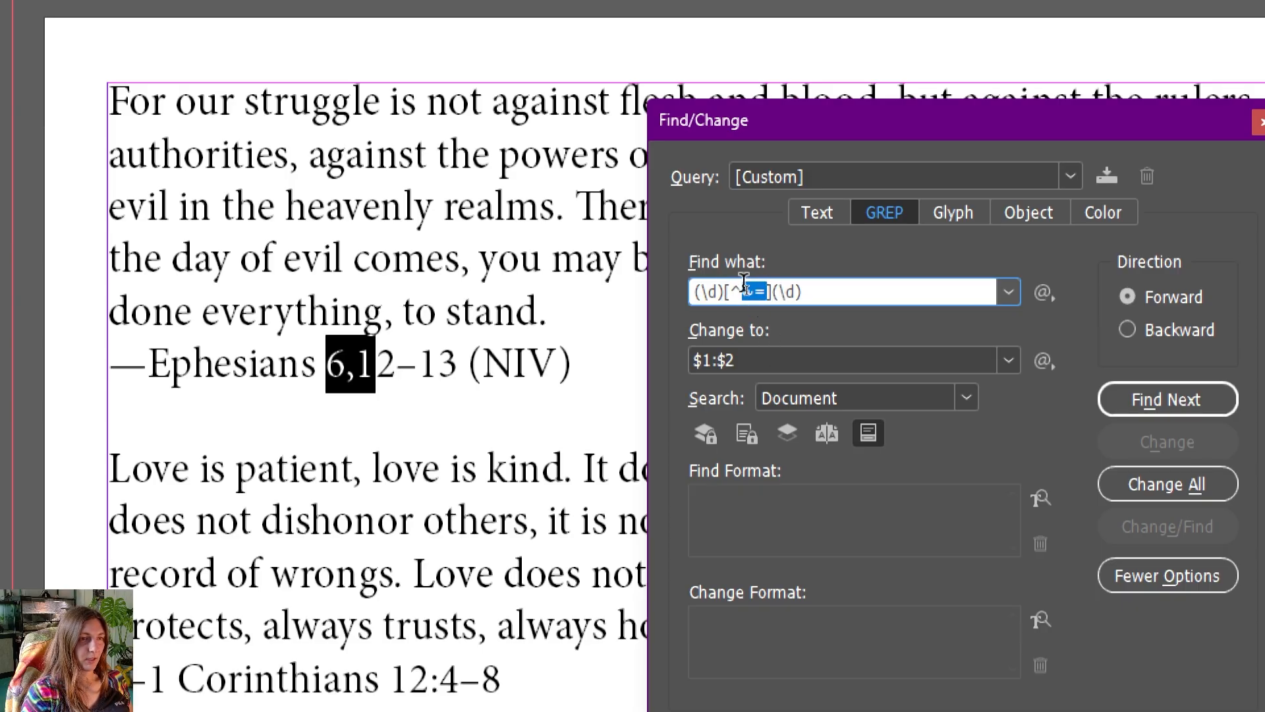
{"action": "double_click", "coordinate": [769, 291]}
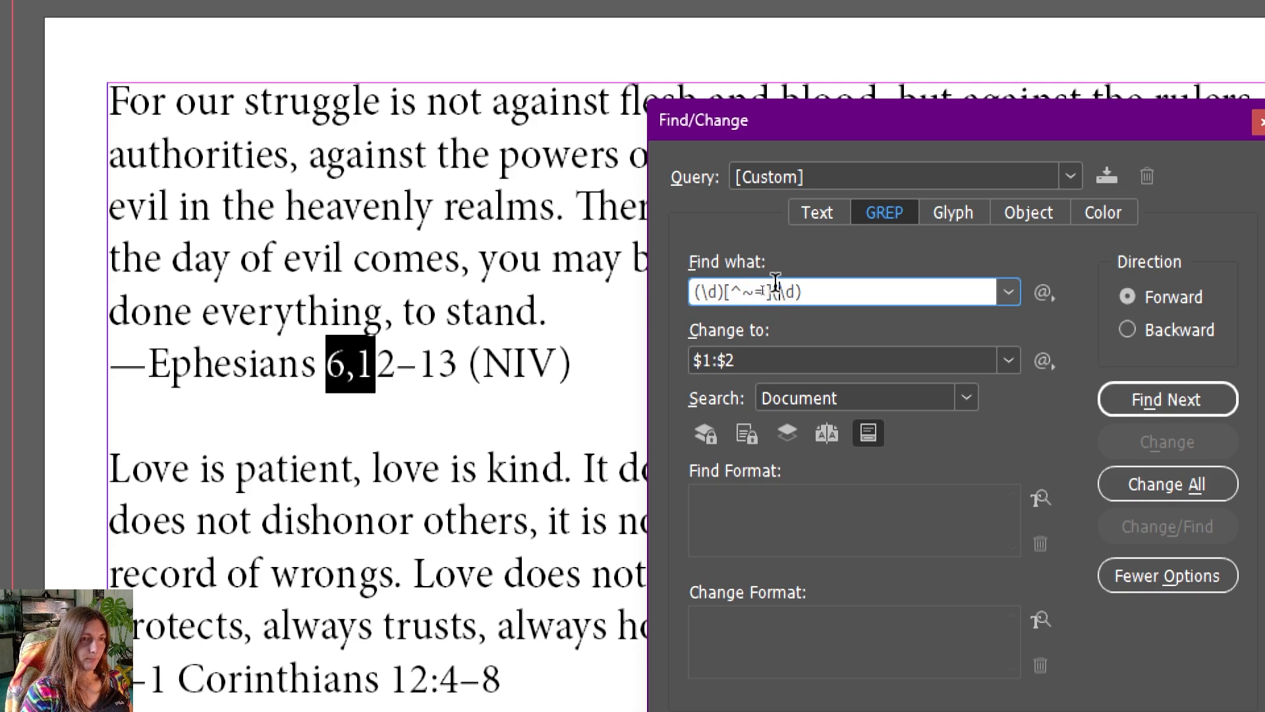
{"action": "left_click_drag", "start_coordinate": [773, 292], "coordinate": [802, 282]}
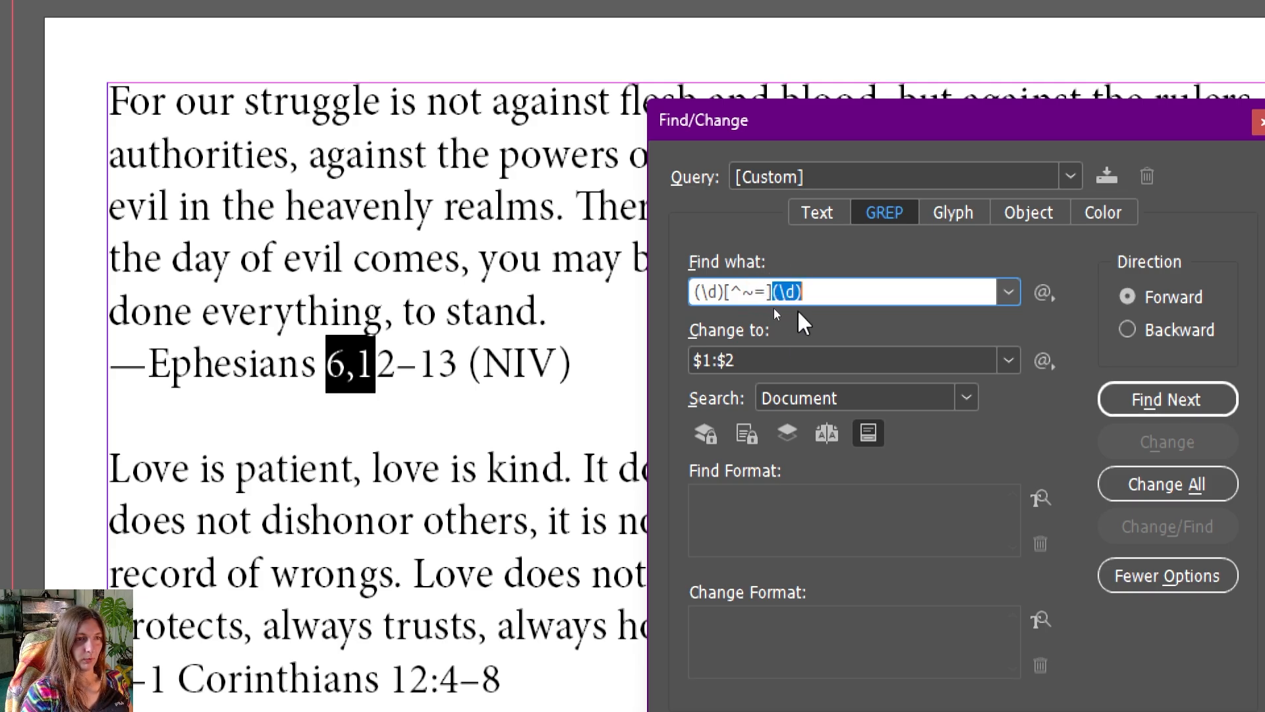
{"action": "left_click", "coordinate": [710, 359]}
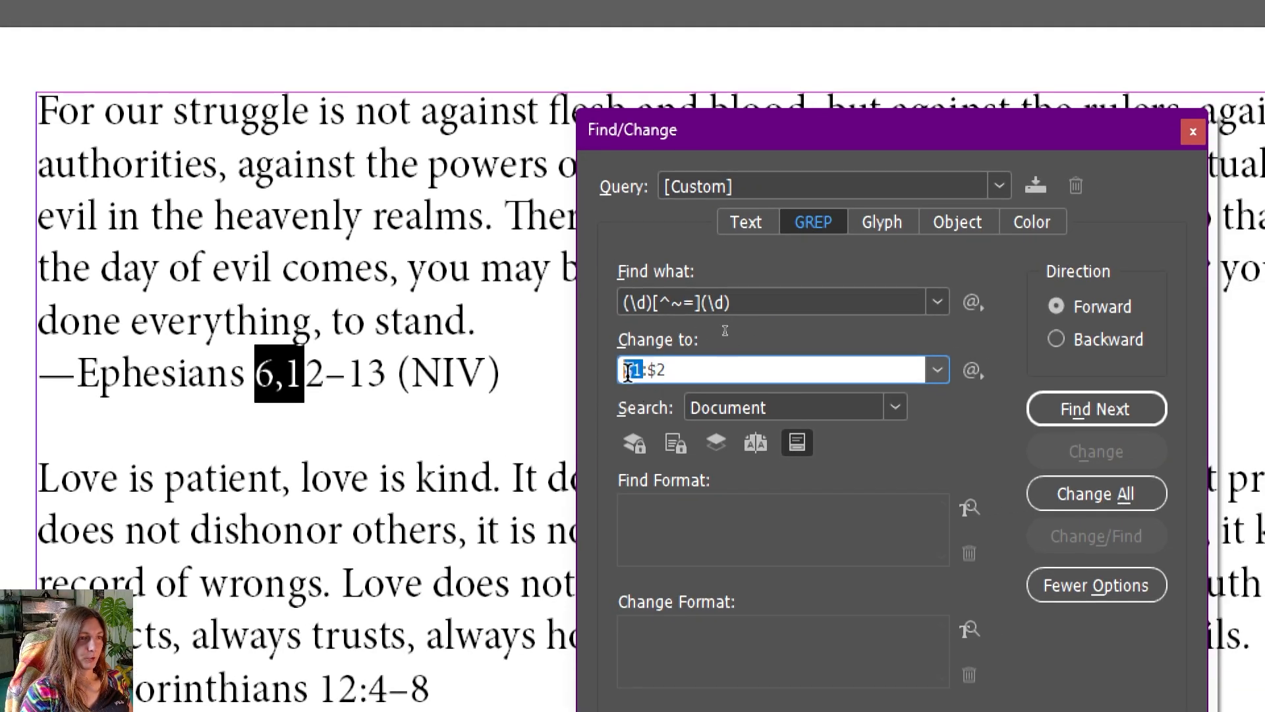
{"action": "left_click_drag", "start_coordinate": [642, 370], "coordinate": [622, 366]}
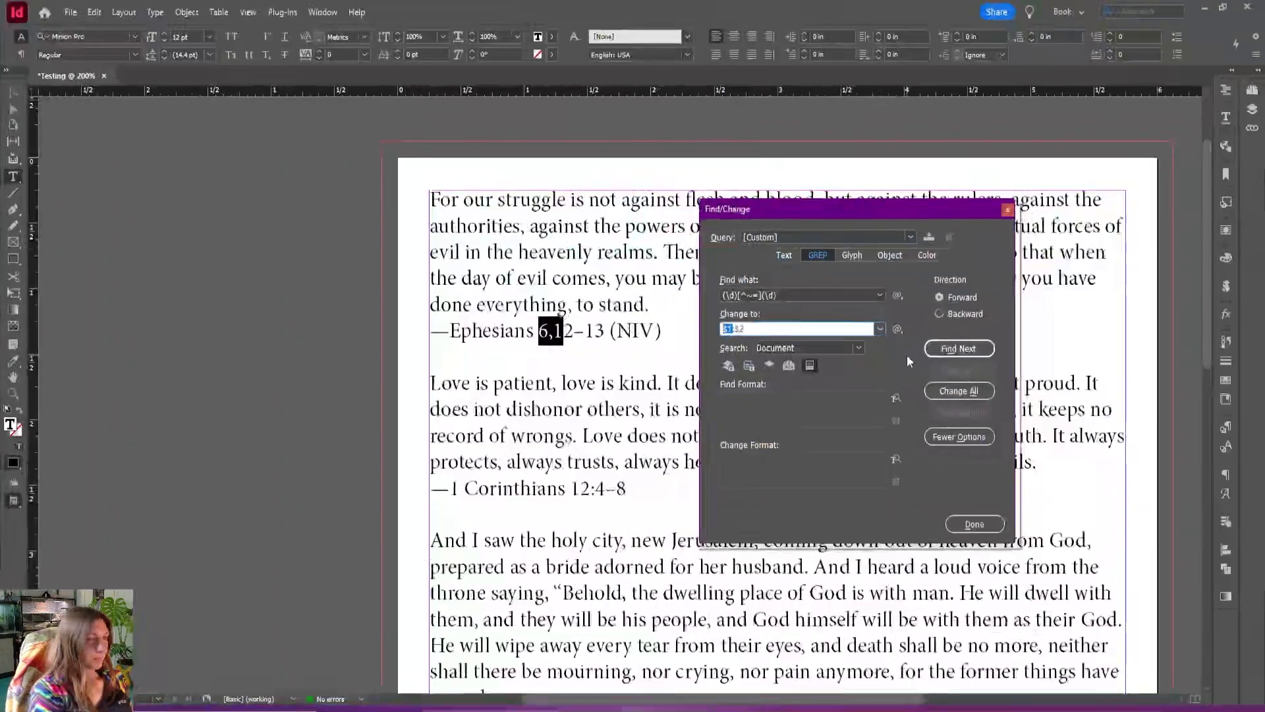
Step: Apply the colon replacement $1:$2 one match at a time in the Ephesians, Corinthians, Revelation and Matthew references
{"action": "left_click", "coordinate": [940, 349]}
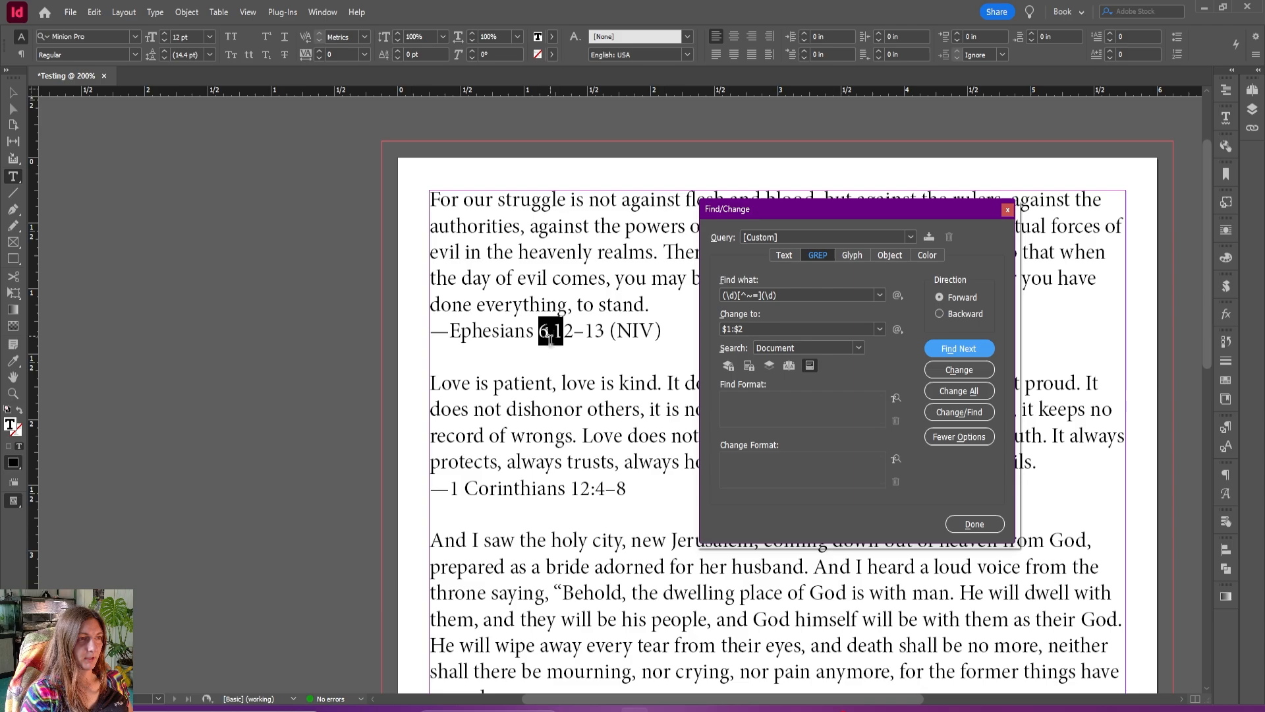
{"action": "left_click", "coordinate": [946, 370]}
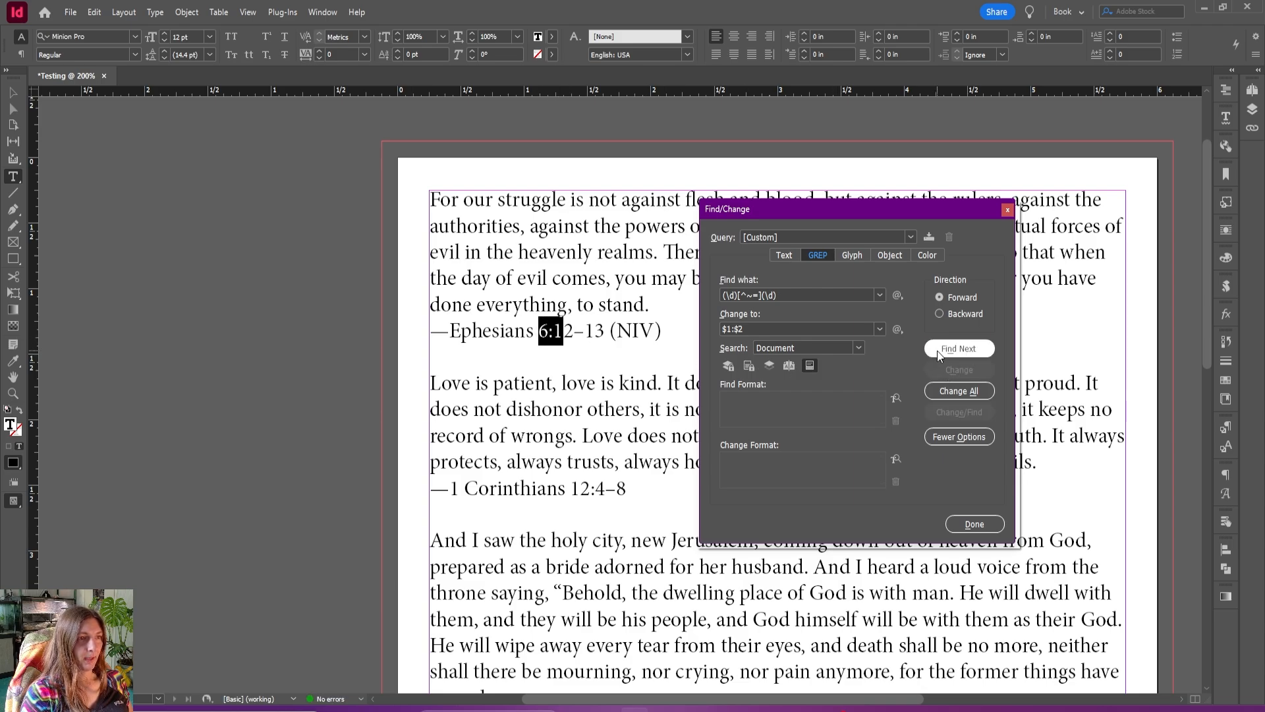
{"action": "left_click", "coordinate": [939, 353]}
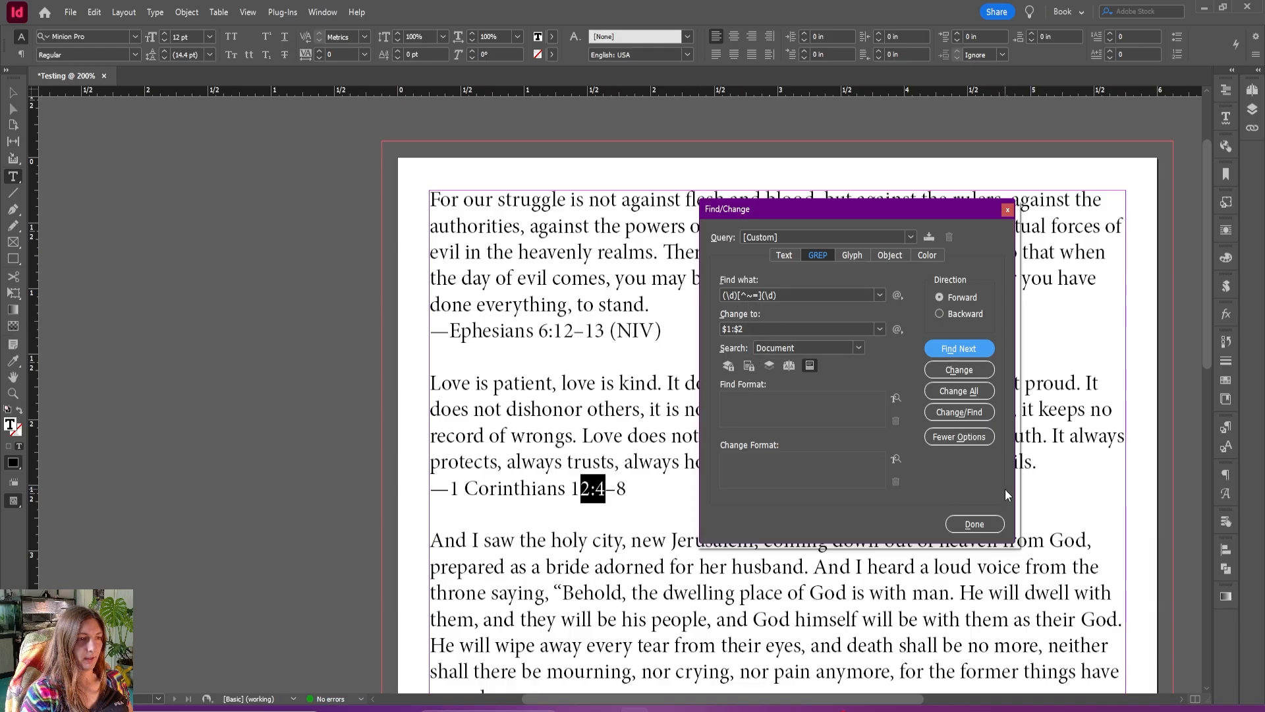
{"action": "left_click", "coordinate": [956, 367]}
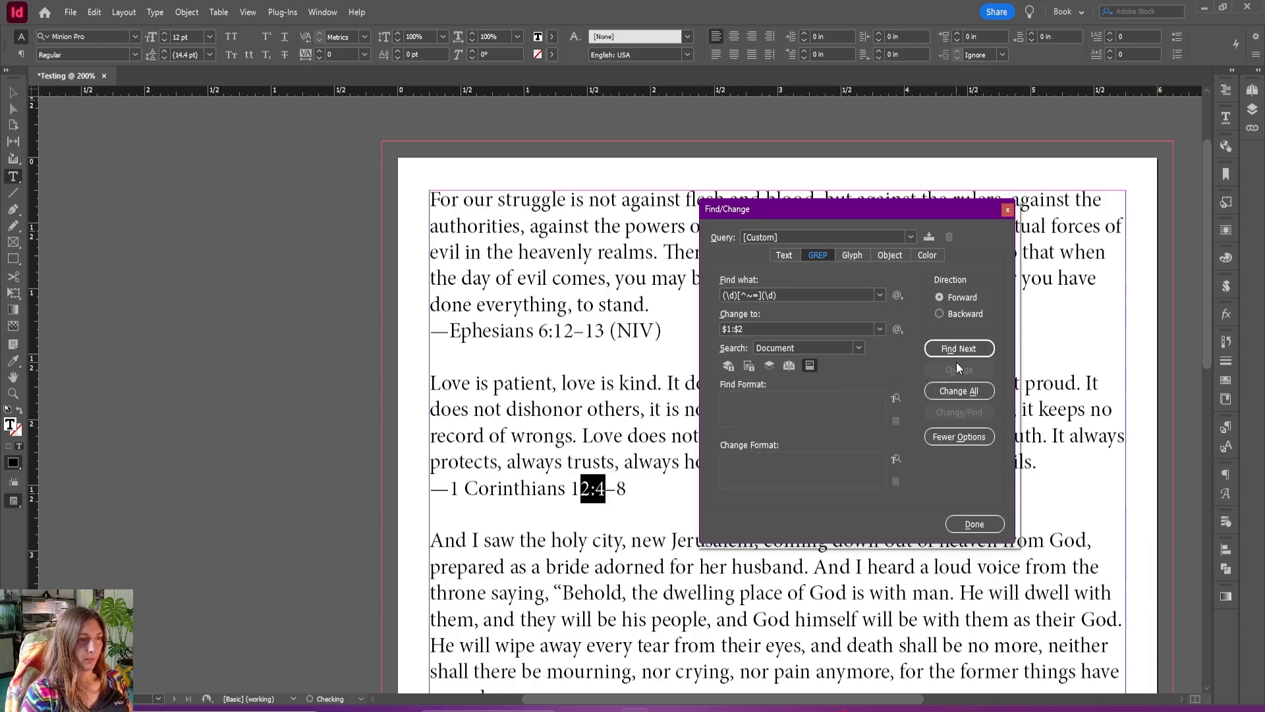
{"action": "left_click", "coordinate": [968, 354]}
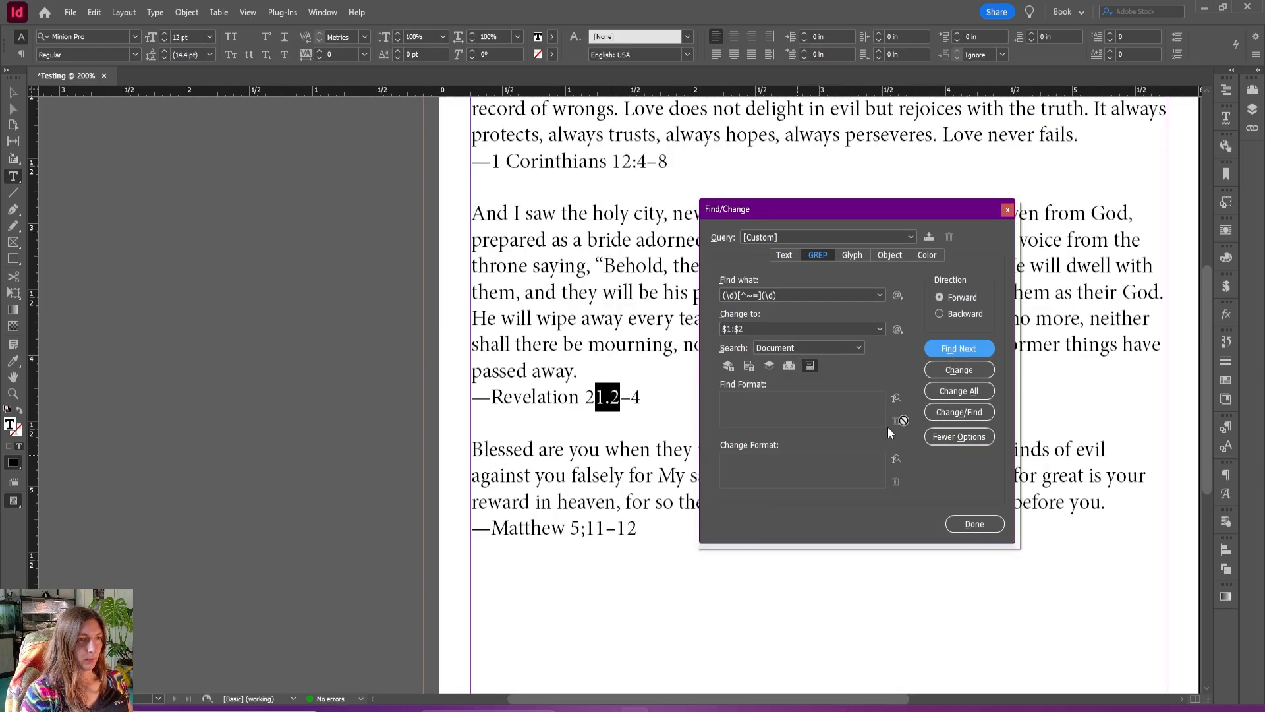
{"action": "left_click", "coordinate": [948, 366]}
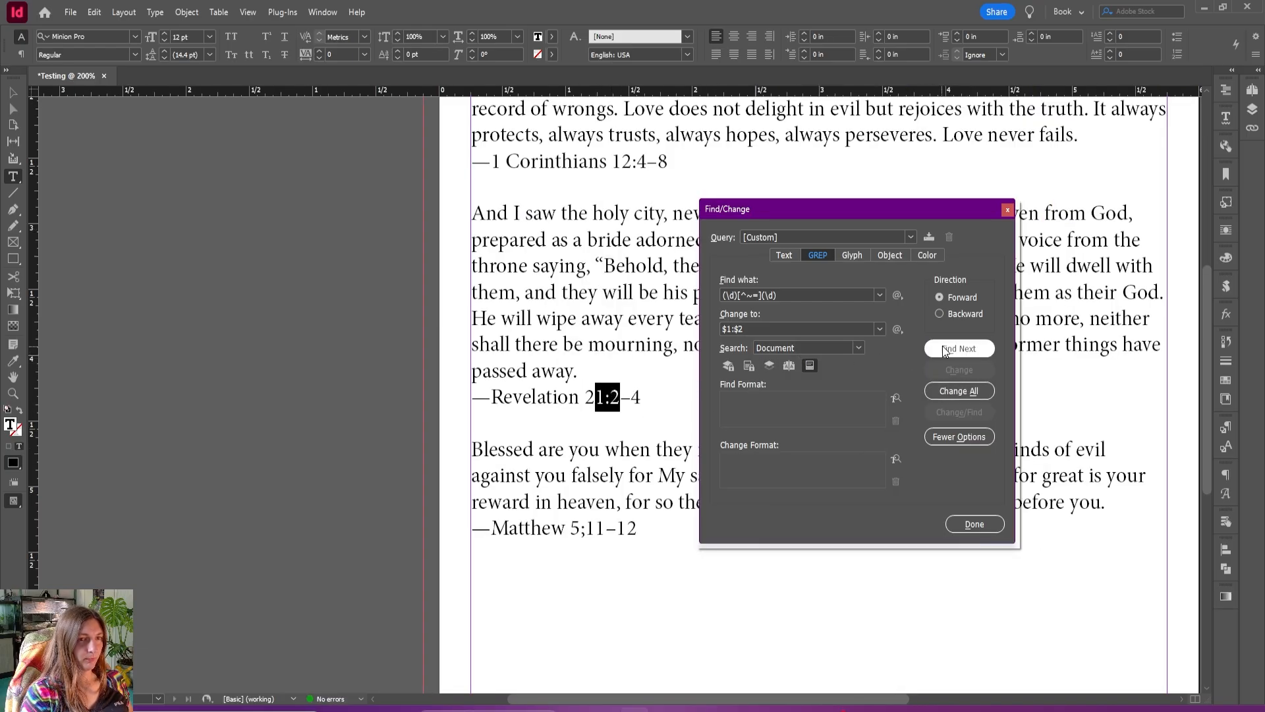
{"action": "left_click", "coordinate": [943, 346]}
{"action": "left_click", "coordinate": [958, 369]}
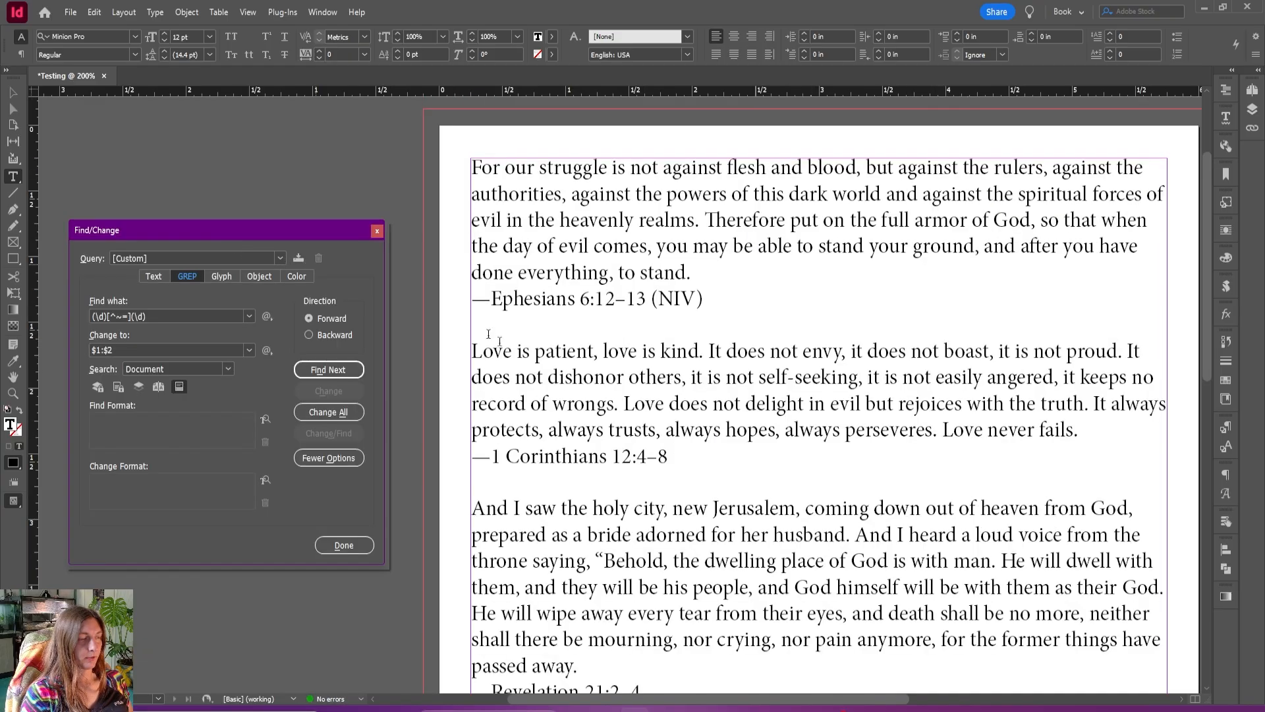
Step: Review the verse references in the document and the negated set [^~=] in the search expression
{"action": "scroll", "coordinate": [601, 398], "scroll_direction": "down", "scroll_amount": 3}
{"action": "scroll", "coordinate": [601, 399], "scroll_direction": "up", "scroll_amount": 4}
{"action": "left_click_drag", "start_coordinate": [286, 228], "coordinate": [300, 189]}
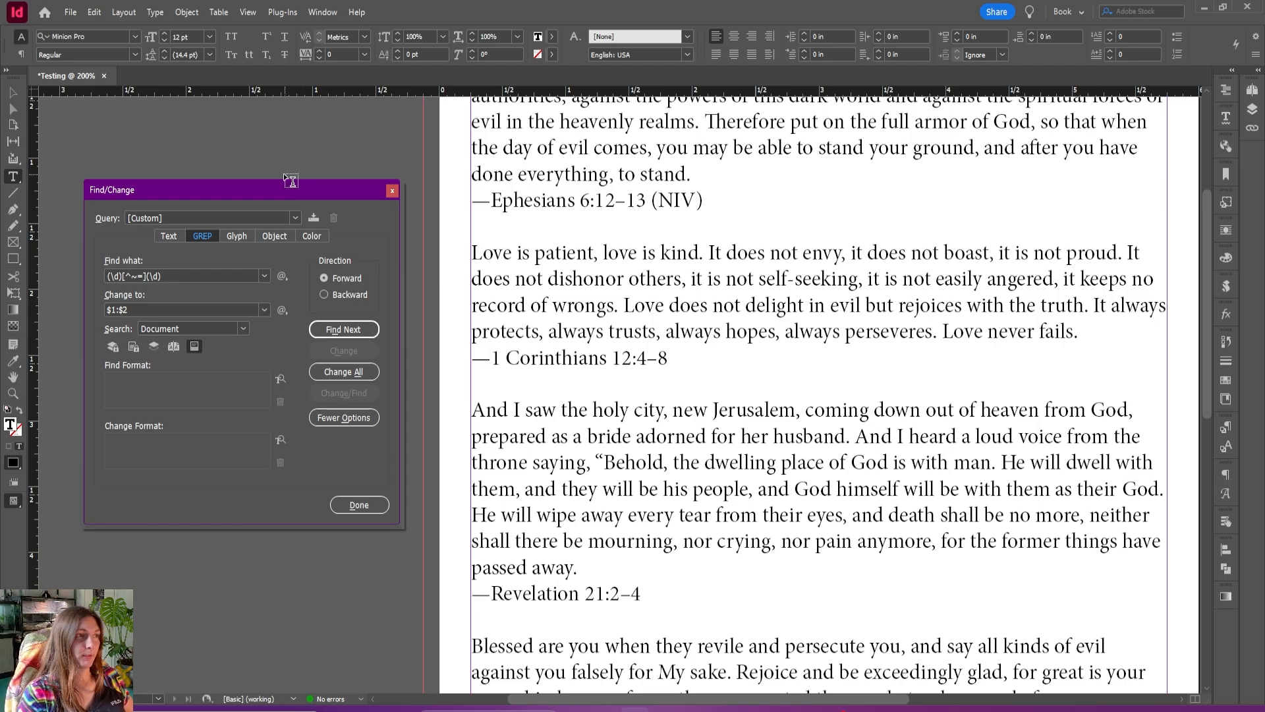
{"action": "left_click_drag", "start_coordinate": [275, 182], "coordinate": [644, 187]}
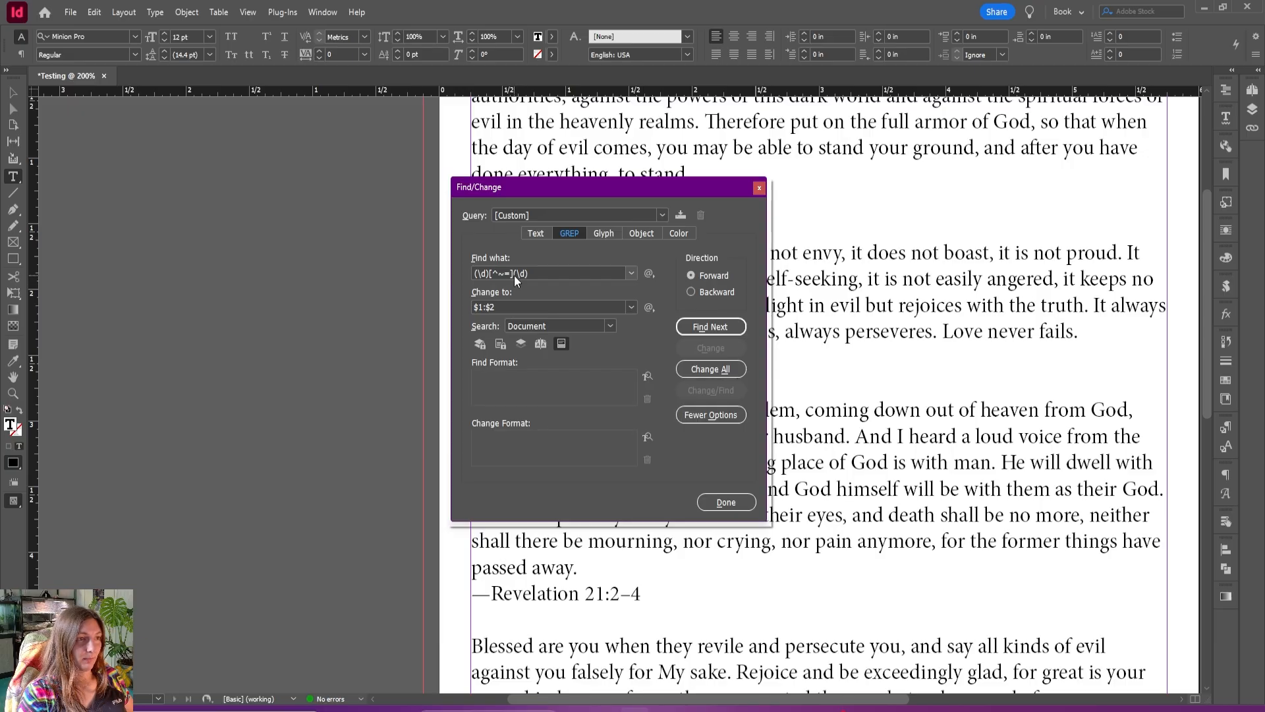
{"action": "left_click_drag", "start_coordinate": [514, 275], "coordinate": [490, 278]}
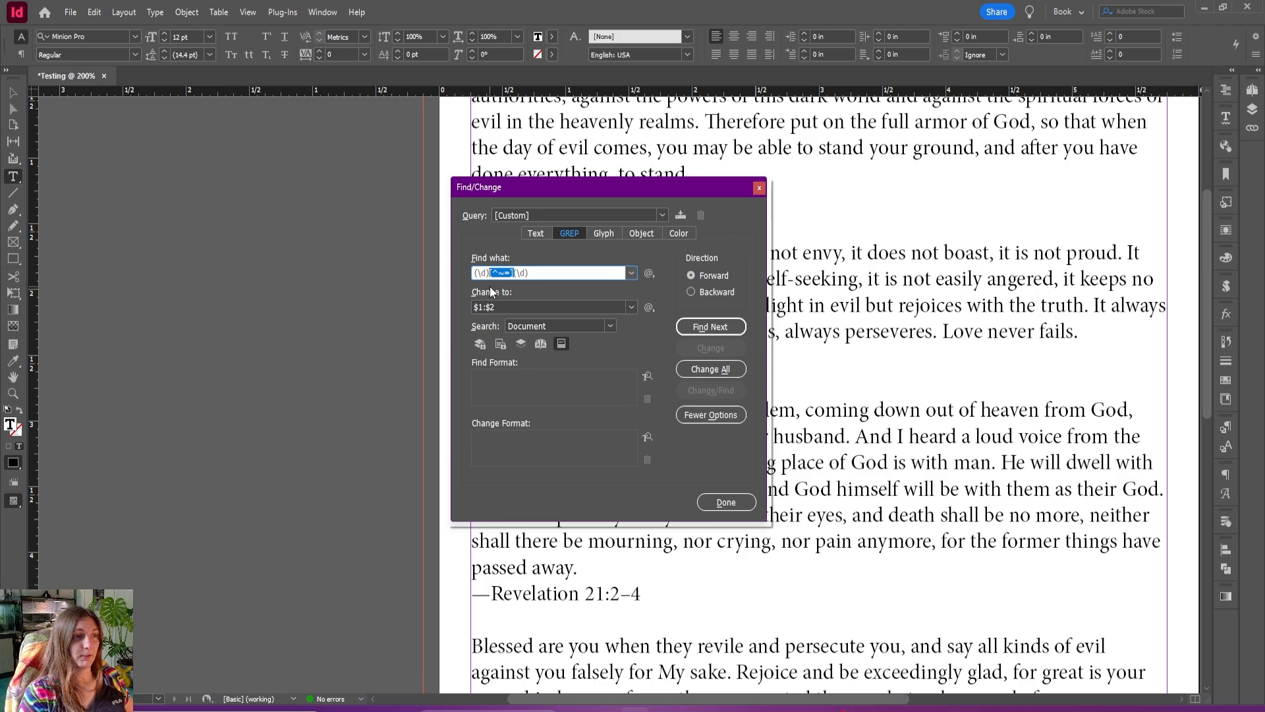
Step: Examine the Modifiers, Locations and Match special characters available for the GREP search expression, including Character Set
{"action": "left_click", "coordinate": [651, 274]}
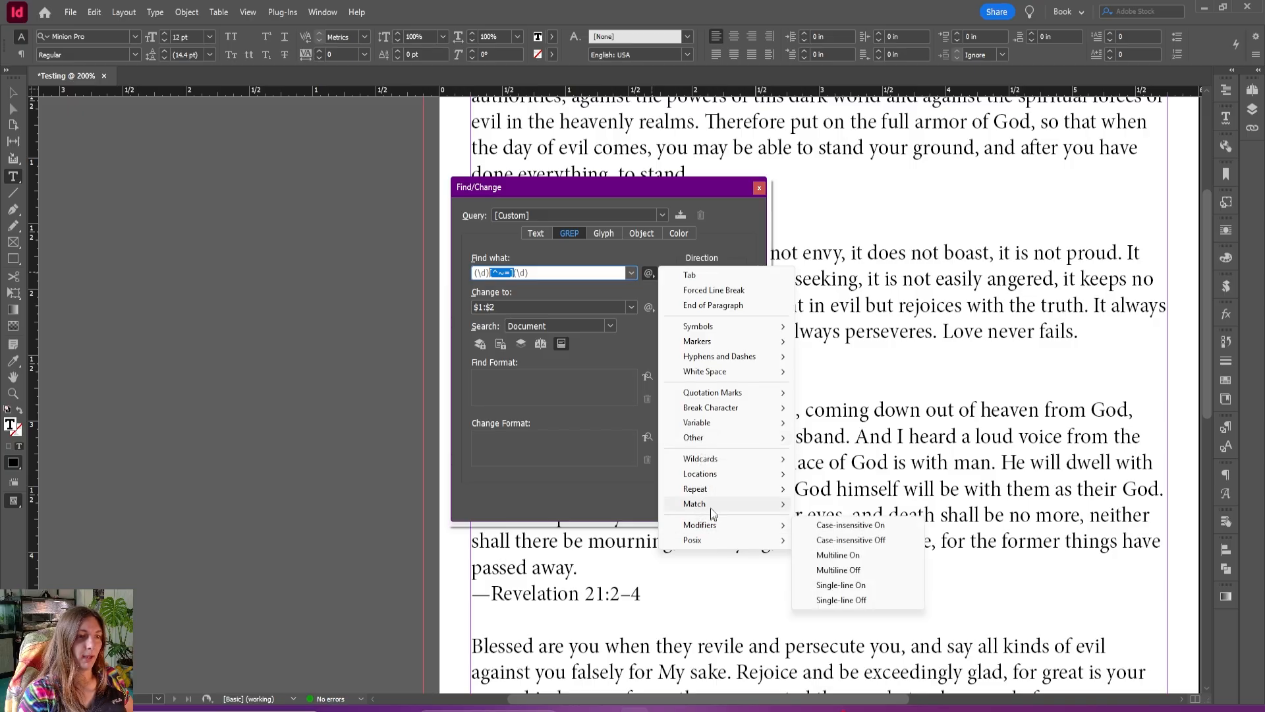
{"action": "mouse_move", "coordinate": [709, 474]}
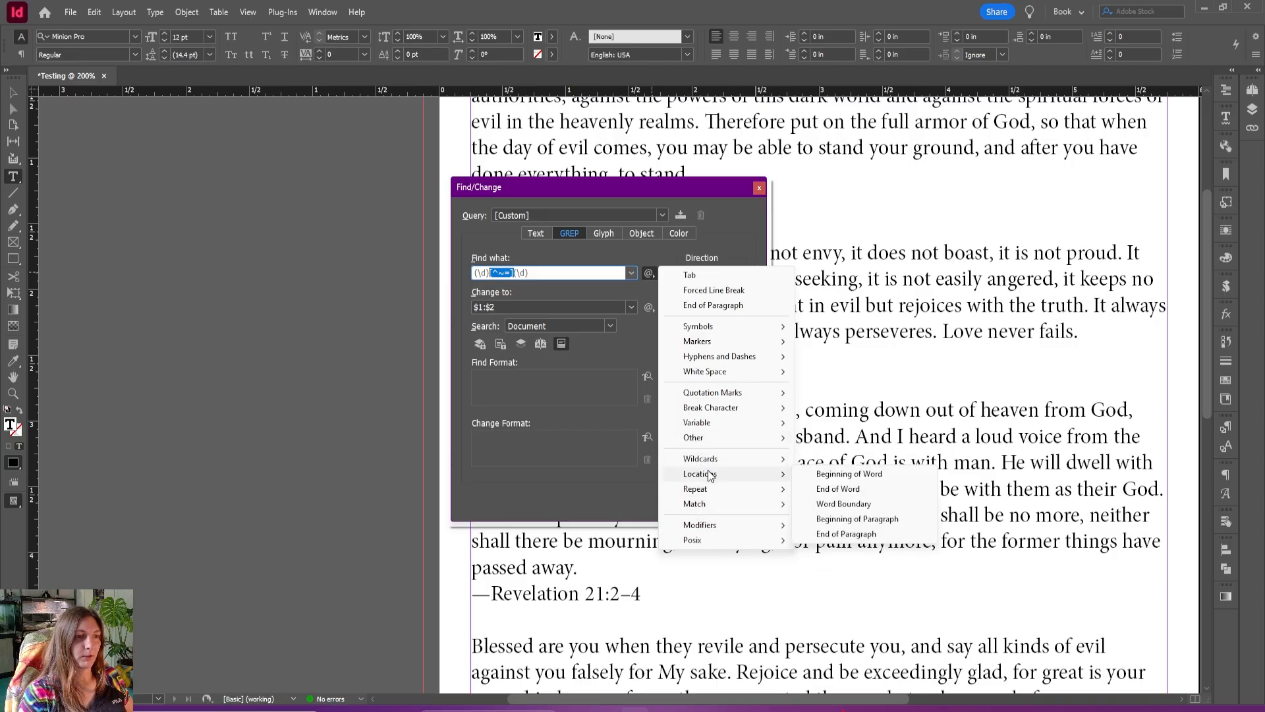
{"action": "mouse_move", "coordinate": [706, 504]}
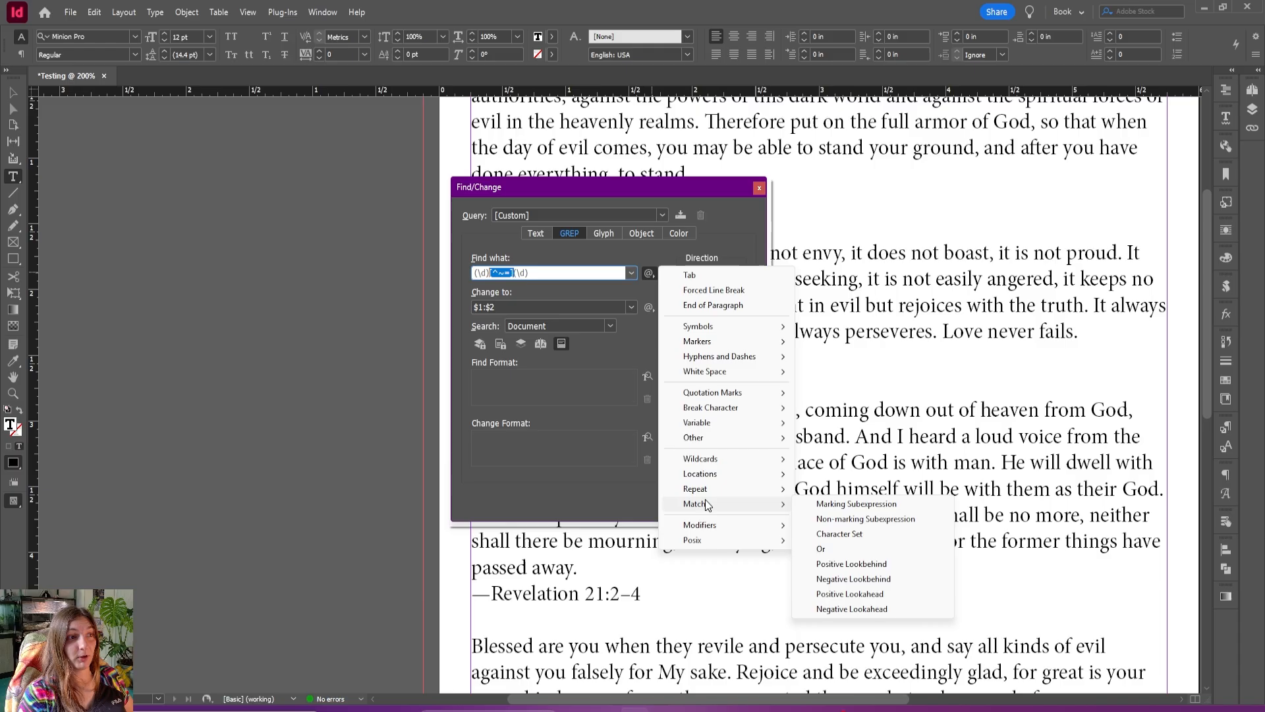
{"action": "left_click", "coordinate": [569, 286]}
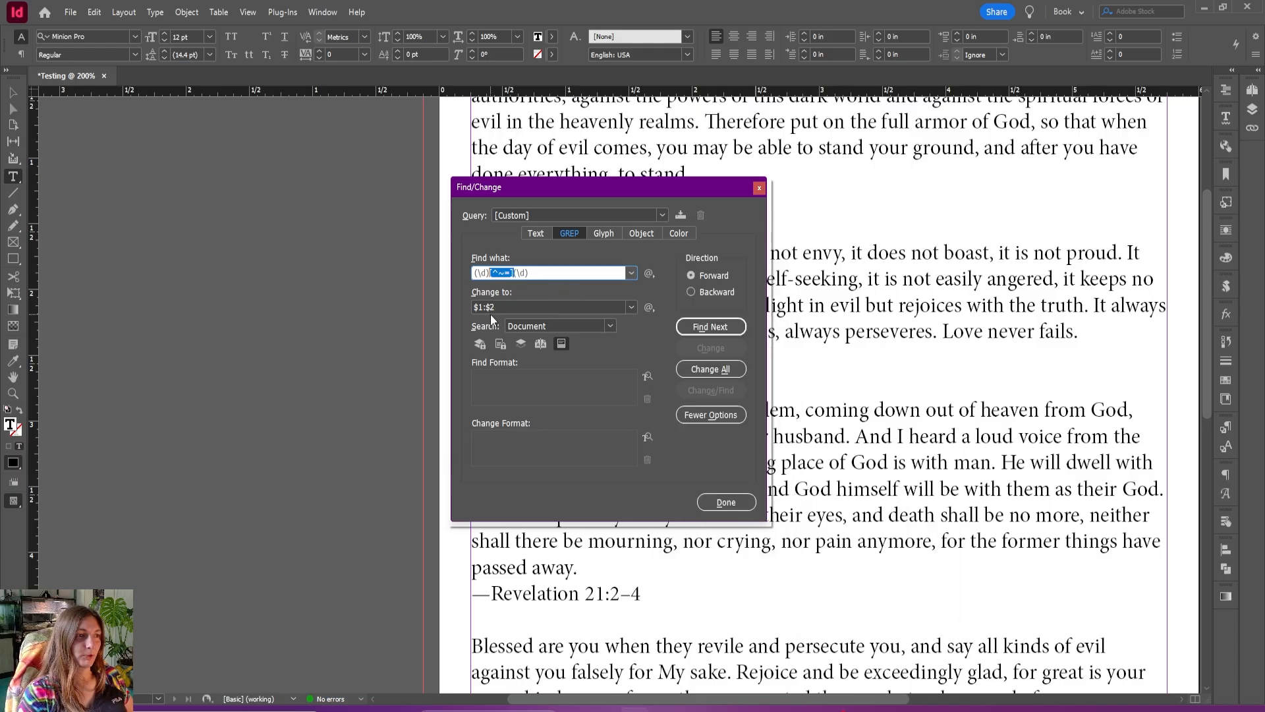
Step: Examine $2 in the replacement expression and the Found and Other special characters available for replacements
{"action": "left_click_drag", "start_coordinate": [501, 306], "coordinate": [486, 307]}
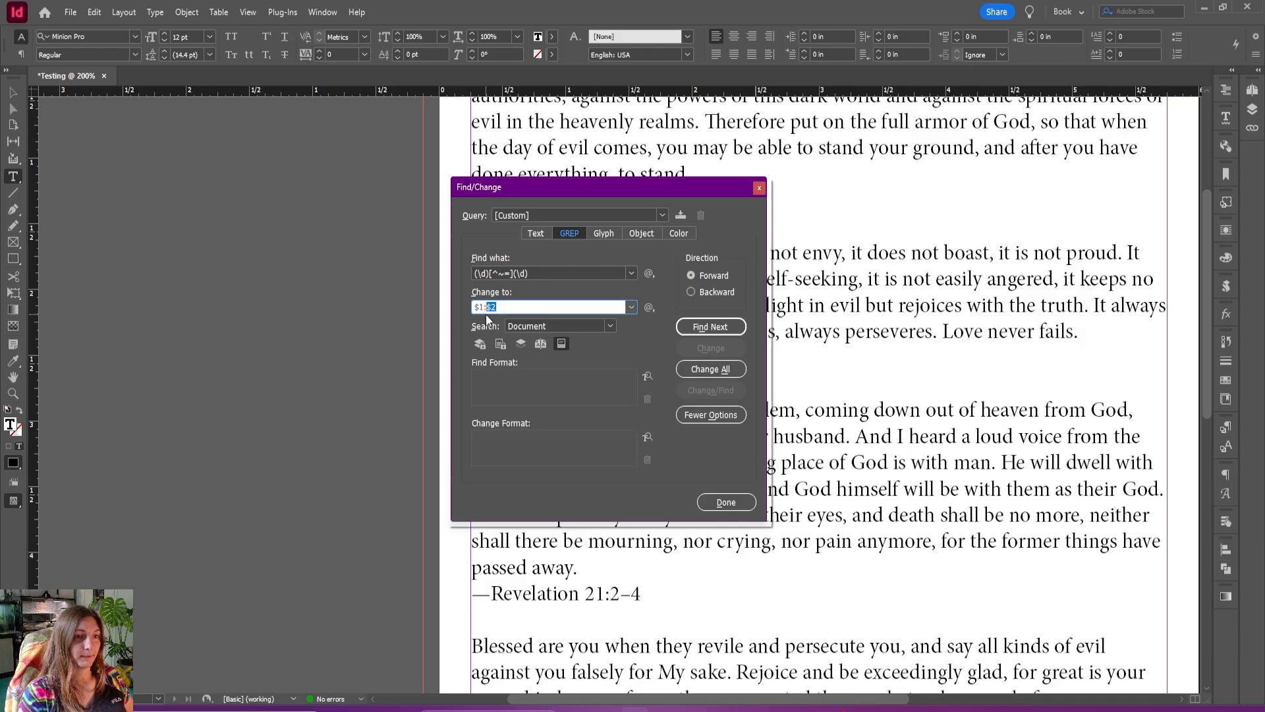
{"action": "left_click", "coordinate": [647, 308]}
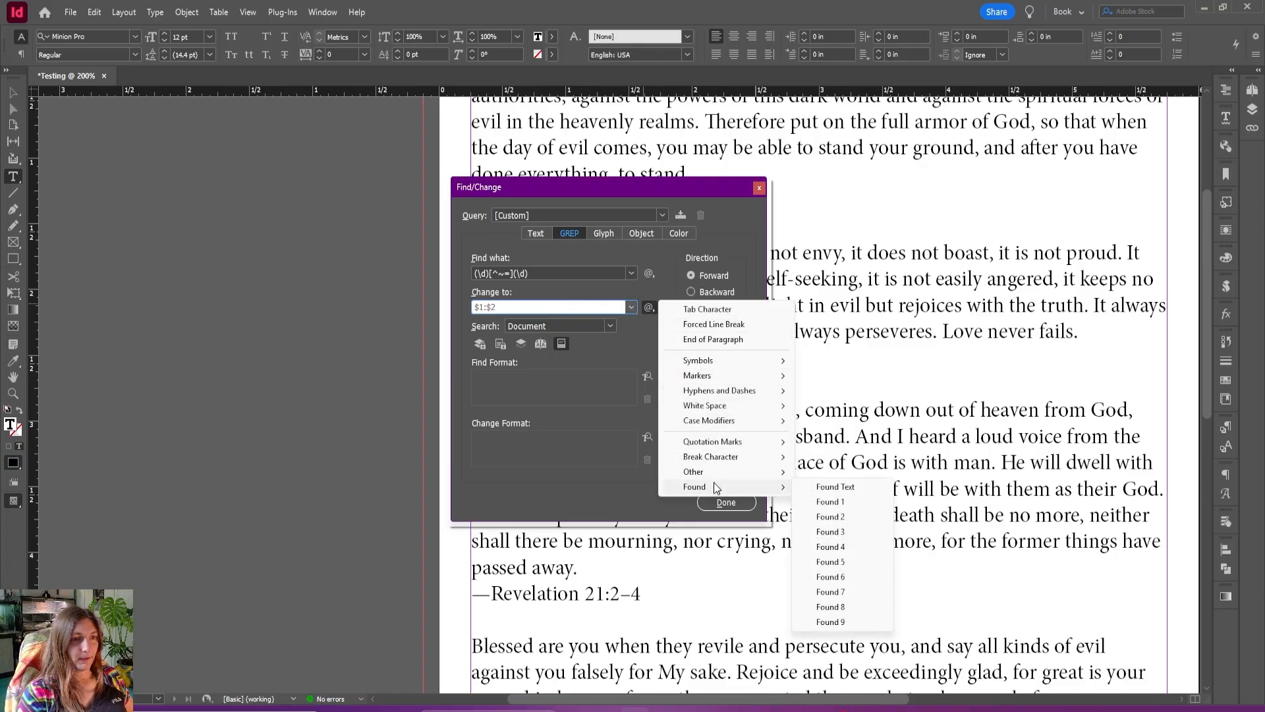
{"action": "mouse_move", "coordinate": [723, 472]}
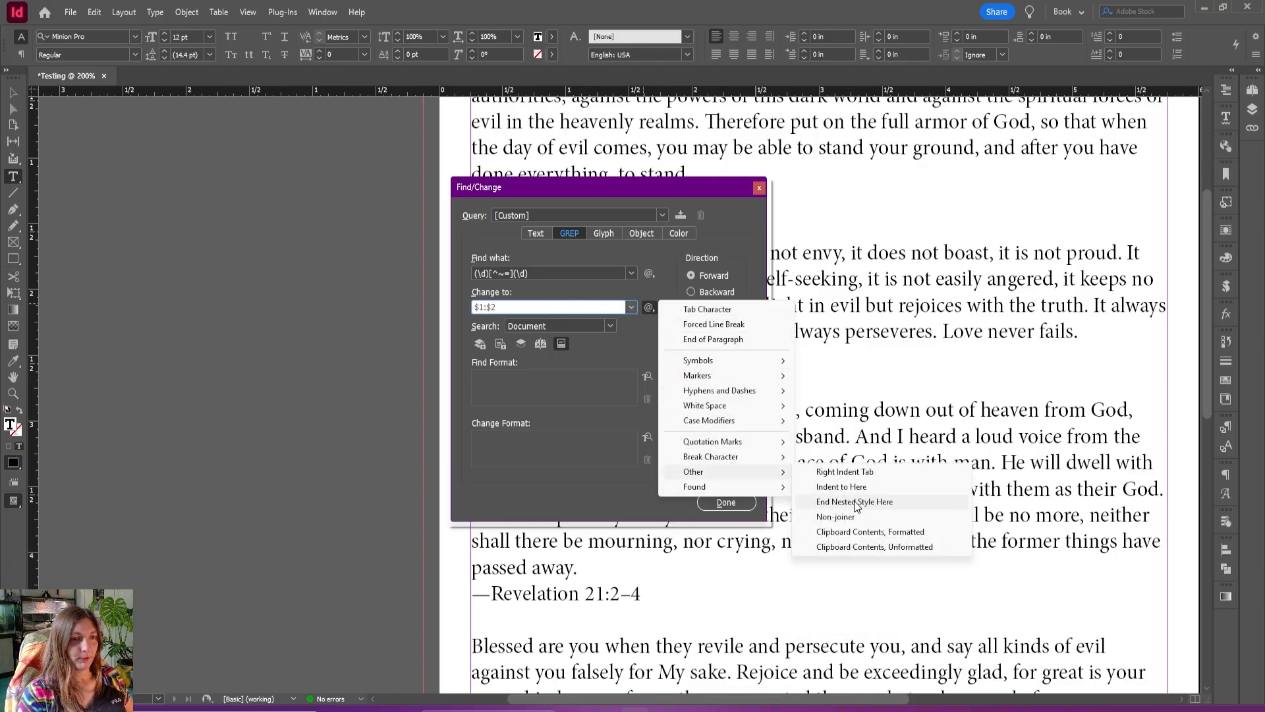